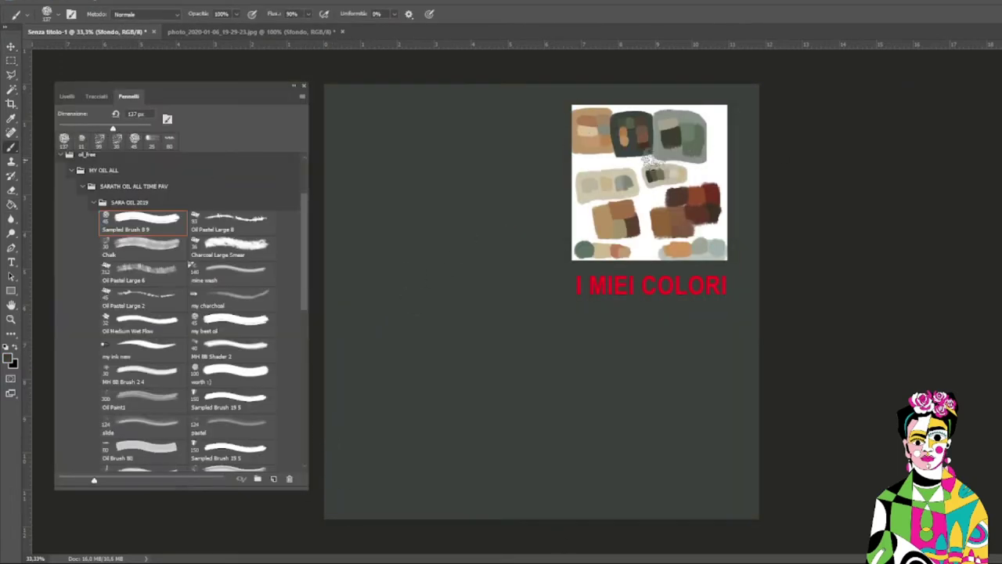
# - Paint broad reddish-brown strokes across the upper-left and upper canvas
pyautogui.moveTo(332, 90)
pyautogui.mouseDown()
pyautogui.moveTo(337, 219)
pyautogui.moveTo(368, 313)
pyautogui.mouseUp()
pyautogui.moveTo(384, 196); pyautogui.dragTo(392, 71)
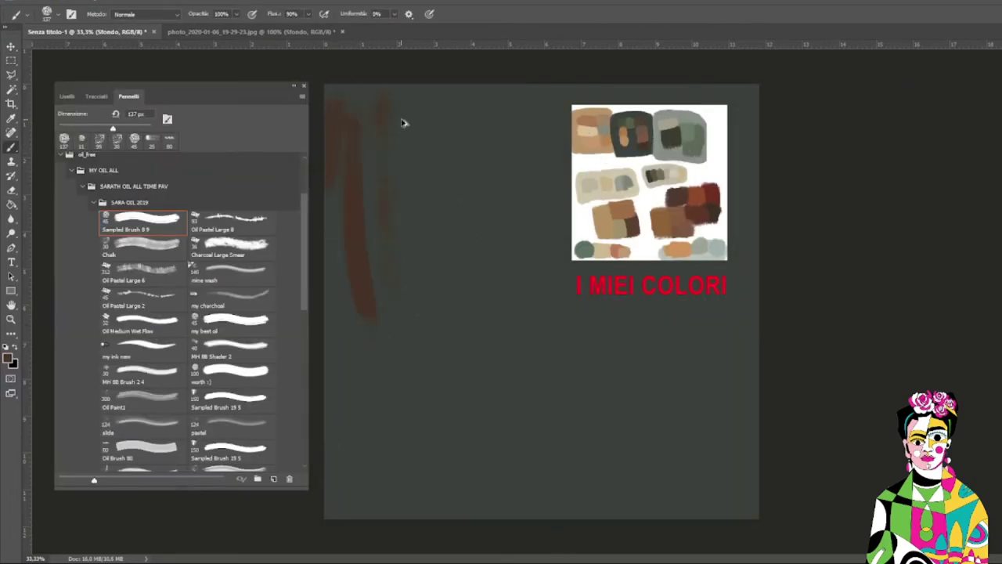
pyautogui.press(']')
pyautogui.press(']')
pyautogui.press(']')
pyautogui.moveTo(358, 101); pyautogui.dragTo(469, 102)
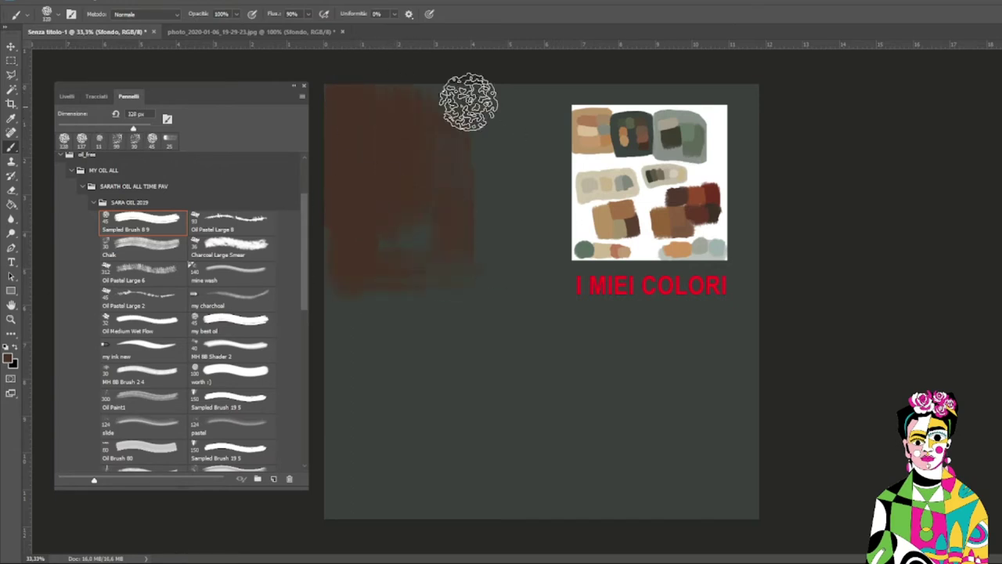
pyautogui.moveTo(353, 259)
pyautogui.mouseDown()
pyautogui.moveTo(555, 235)
pyautogui.moveTo(409, 90)
pyautogui.moveTo(750, 246)
pyautogui.mouseUp()
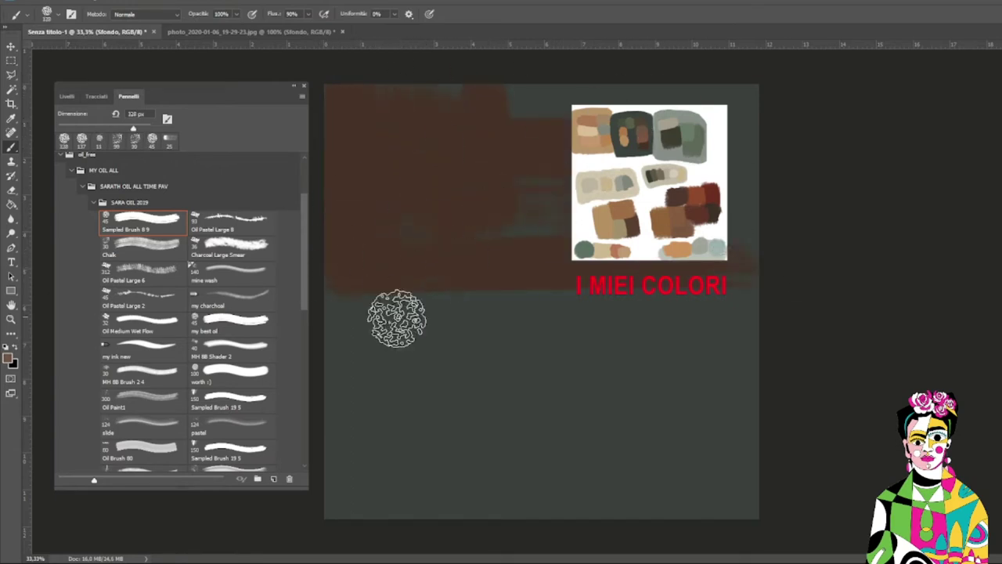
# - Paint a tan vertical block near the centre with straight, squared edges
pyautogui.moveTo(397, 318)
pyautogui.mouseDown()
pyautogui.moveTo(487, 286)
pyautogui.moveTo(434, 248)
pyautogui.moveTo(522, 275)
pyautogui.moveTo(511, 248)
pyautogui.mouseUp()
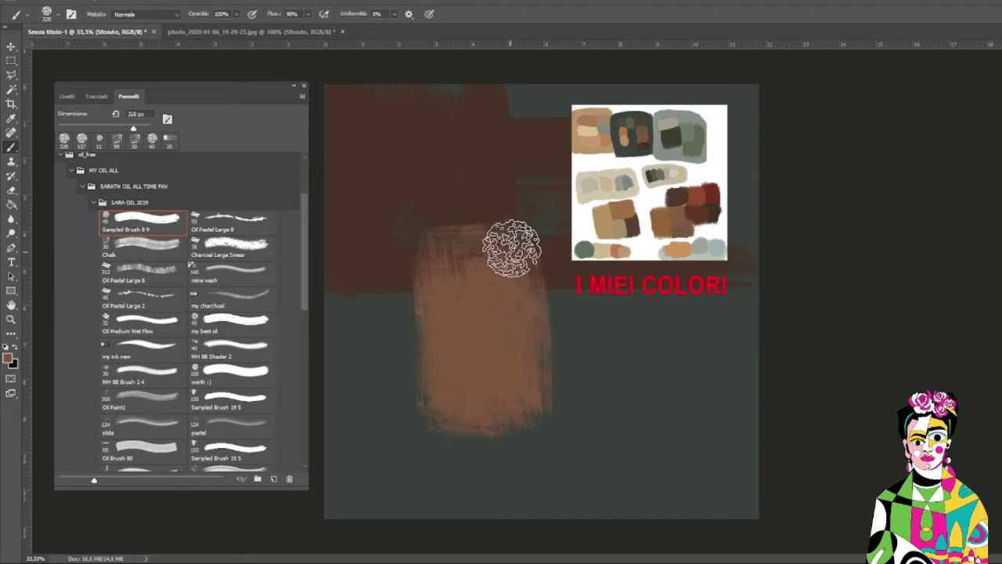
pyautogui.press('[')
pyautogui.press('[')
pyautogui.press('[')
pyautogui.moveTo(412, 243)
pyautogui.mouseDown()
pyautogui.moveTo(418, 352)
pyautogui.moveTo(418, 232)
pyautogui.moveTo(509, 215)
pyautogui.mouseUp()
pyautogui.moveTo(541, 281); pyautogui.dragTo(542, 409)
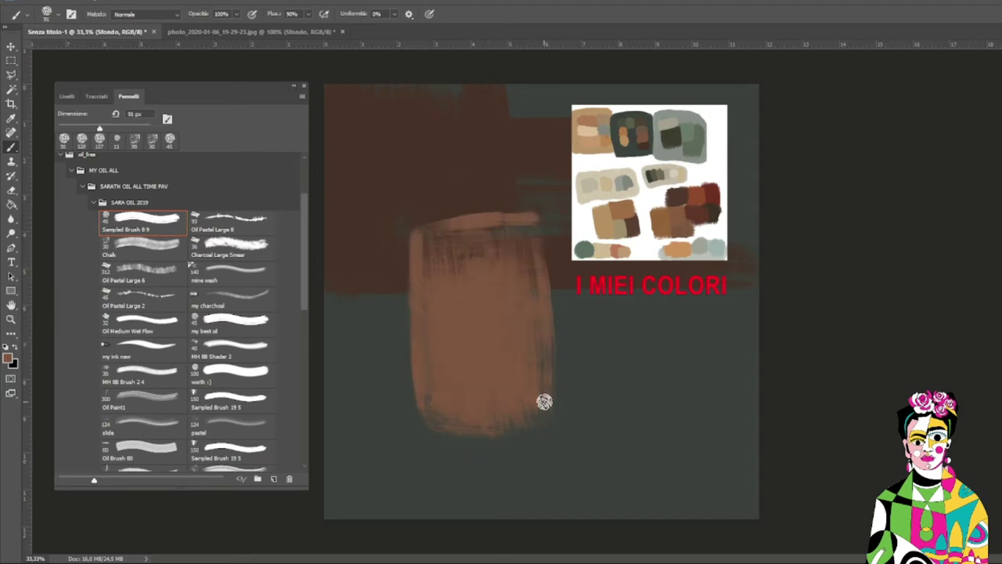
pyautogui.moveTo(424, 405); pyautogui.dragTo(544, 229)
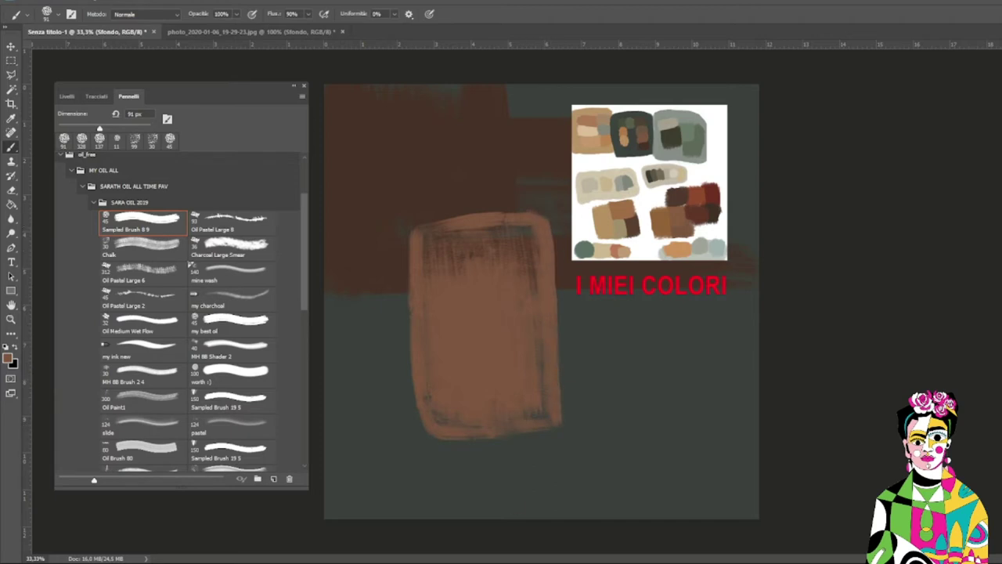
# - Add pale horizontal bands left of the tan block and extend one to the right edge
pyautogui.moveTo(328, 262); pyautogui.dragTo(407, 253)
pyautogui.moveTo(321, 313)
pyautogui.mouseDown()
pyautogui.moveTo(365, 300)
pyautogui.moveTo(329, 317)
pyautogui.moveTo(399, 324)
pyautogui.mouseUp()
pyautogui.keyDown('alt'); pyautogui.click(358, 224); pyautogui.keyUp('alt')
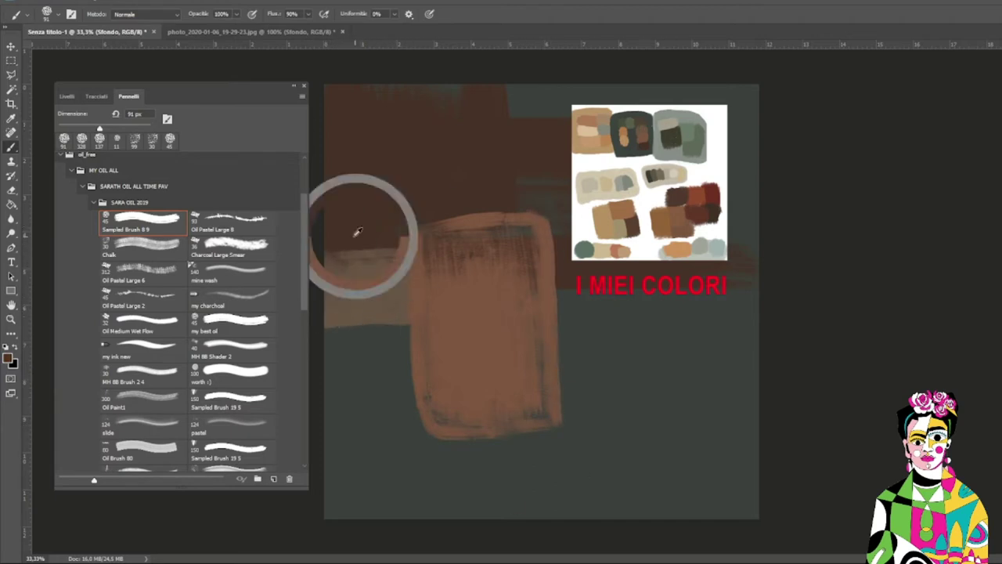
pyautogui.moveTo(556, 297)
pyautogui.mouseDown()
pyautogui.moveTo(621, 305)
pyautogui.moveTo(624, 296)
pyautogui.mouseUp()
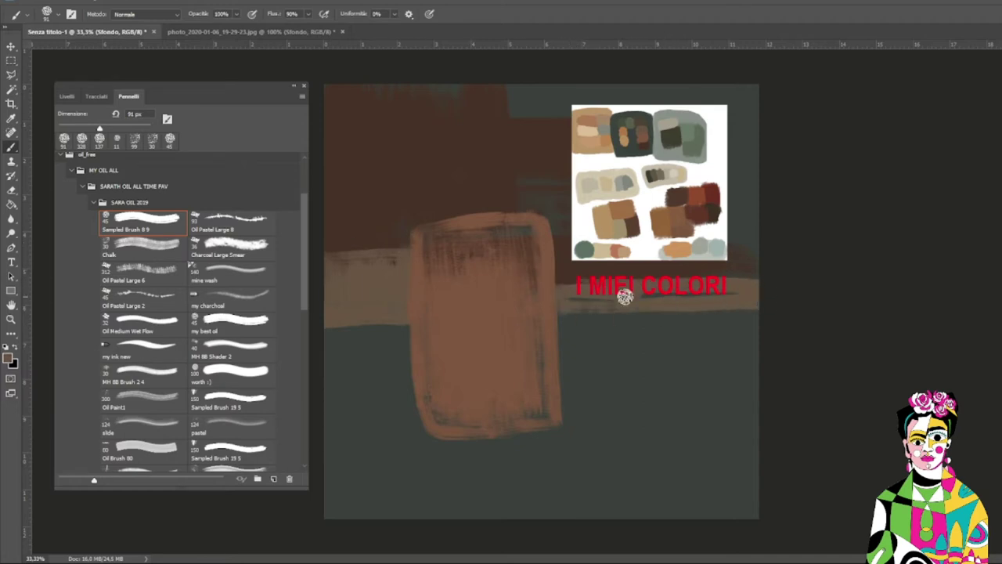
# - Move the colour palette to the bottom-left and make the Sfondo layer active
pyautogui.moveTo(710, 163); pyautogui.dragTo(480, 397)
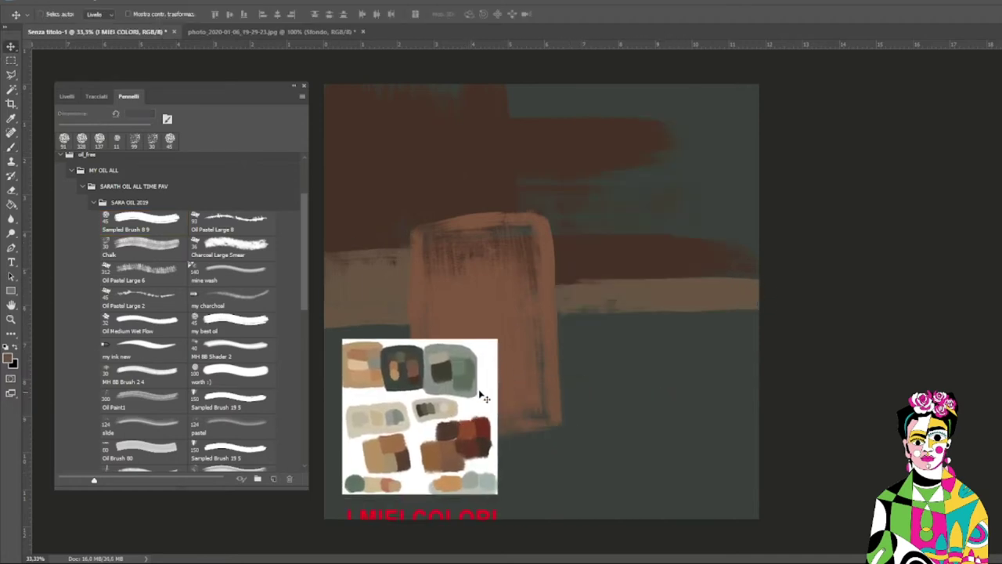
pyautogui.keyDown('ctrl'); pyautogui.click(629, 297); pyautogui.keyUp('ctrl')
pyautogui.click(67, 95)
pyautogui.click(128, 95)
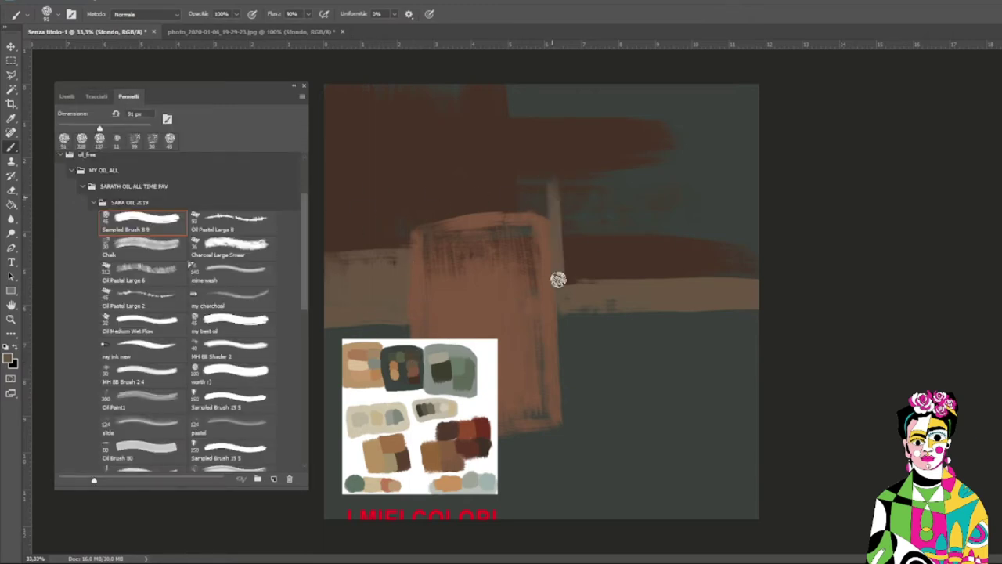
# - Paint a tan L-shaped outline at top right and a curving tan stroke at lower left
pyautogui.moveTo(558, 88); pyautogui.dragTo(758, 196)
pyautogui.moveTo(564, 88); pyautogui.dragTo(758, 188)
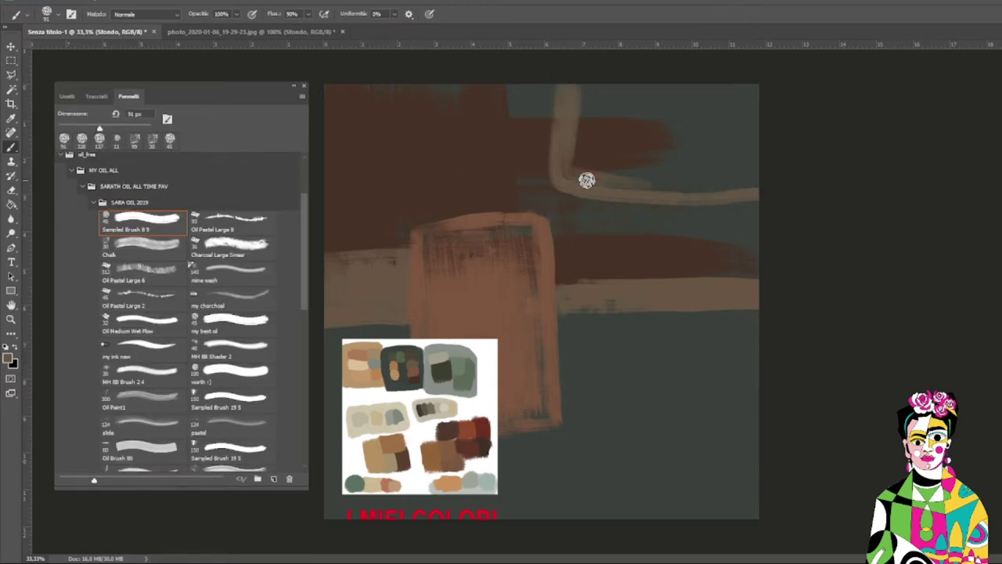
pyautogui.moveTo(430, 389); pyautogui.dragTo(730, 299)
pyautogui.moveTo(326, 391); pyautogui.dragTo(498, 515)
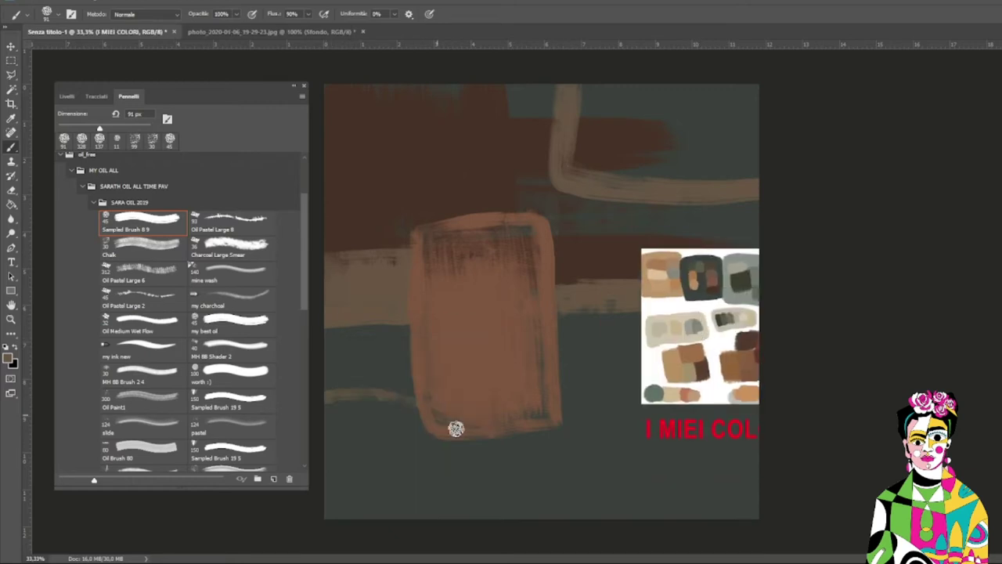
pyautogui.moveTo(351, 408); pyautogui.dragTo(492, 501)
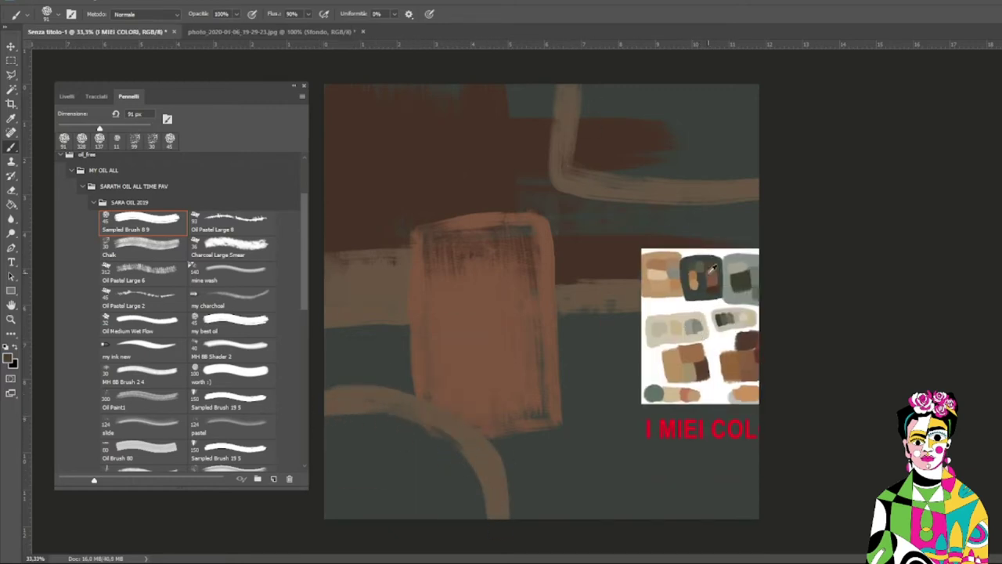
# - Fill the top-right L-shape with sage green and add lighter orange highlights to the rectangle
pyautogui.moveTo(587, 83); pyautogui.dragTo(640, 139)
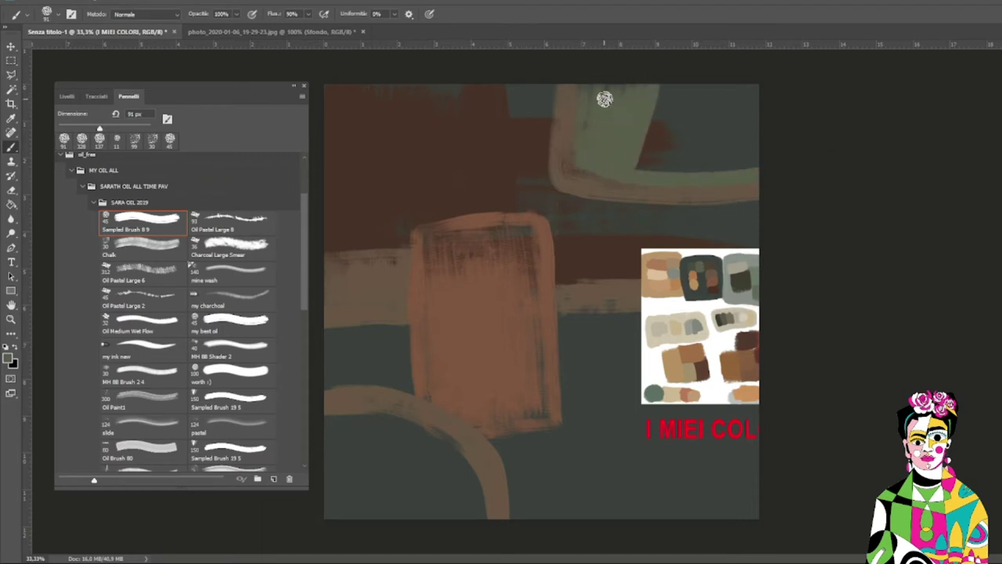
pyautogui.moveTo(661, 90); pyautogui.dragTo(664, 150)
pyautogui.moveTo(709, 92); pyautogui.dragTo(692, 174)
pyautogui.press(']')
pyautogui.press(']')
pyautogui.moveTo(614, 138)
pyautogui.mouseDown()
pyautogui.moveTo(712, 170)
pyautogui.moveTo(621, 138)
pyautogui.moveTo(597, 94)
pyautogui.moveTo(692, 146)
pyautogui.moveTo(744, 153)
pyautogui.mouseUp()
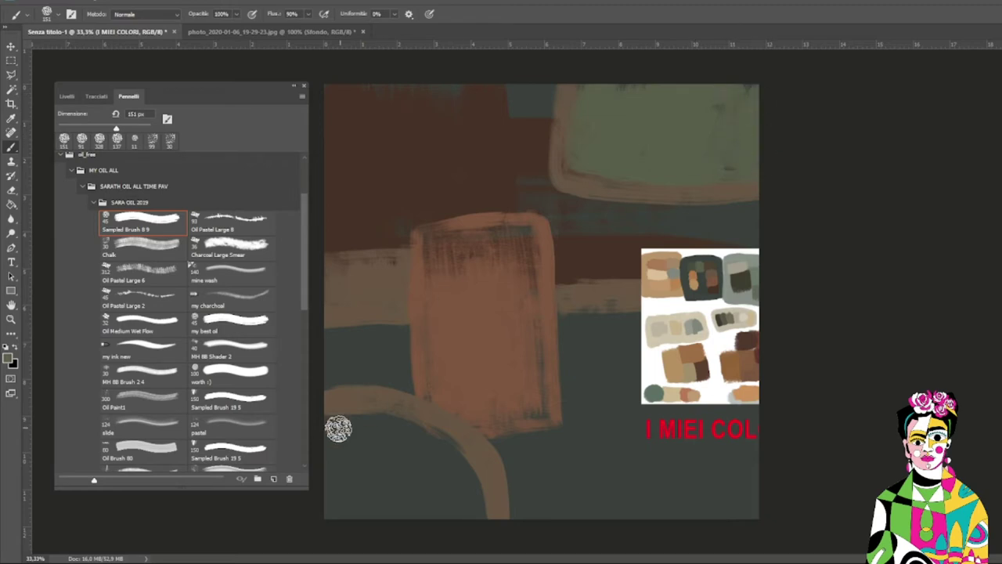
pyautogui.moveTo(462, 280)
pyautogui.mouseDown()
pyautogui.moveTo(429, 271)
pyautogui.moveTo(445, 264)
pyautogui.moveTo(491, 274)
pyautogui.moveTo(451, 374)
pyautogui.moveTo(481, 263)
pyautogui.moveTo(465, 347)
pyautogui.moveTo(441, 336)
pyautogui.moveTo(477, 405)
pyautogui.mouseUp()
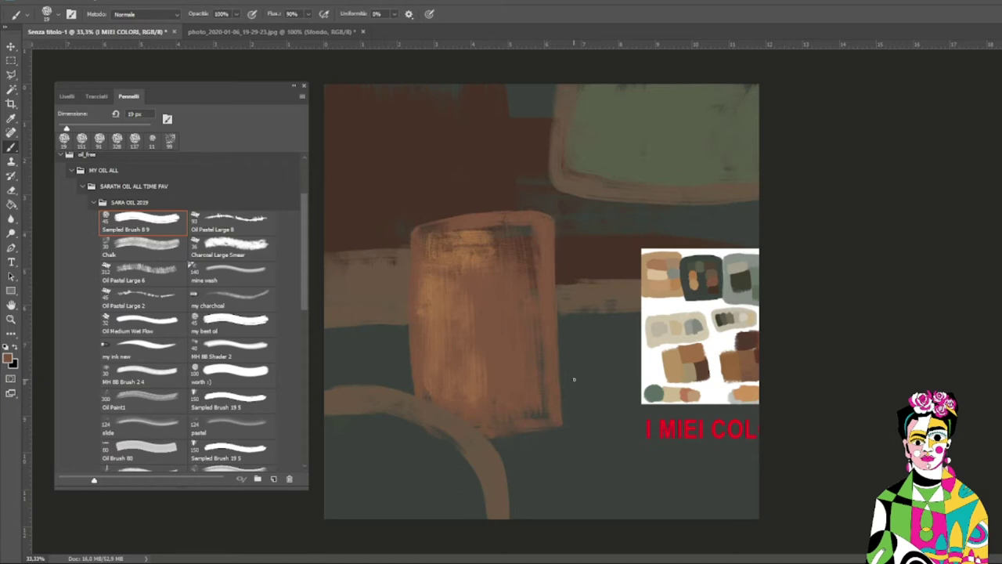
# - Rotate the view about 90° to sample a lighter tan from the palette, then rotate it back upright
pyautogui.press('r')
pyautogui.moveTo(574, 379)
pyautogui.mouseDown()
pyautogui.moveTo(592, 320)
pyautogui.moveTo(593, 242)
pyautogui.mouseUp()
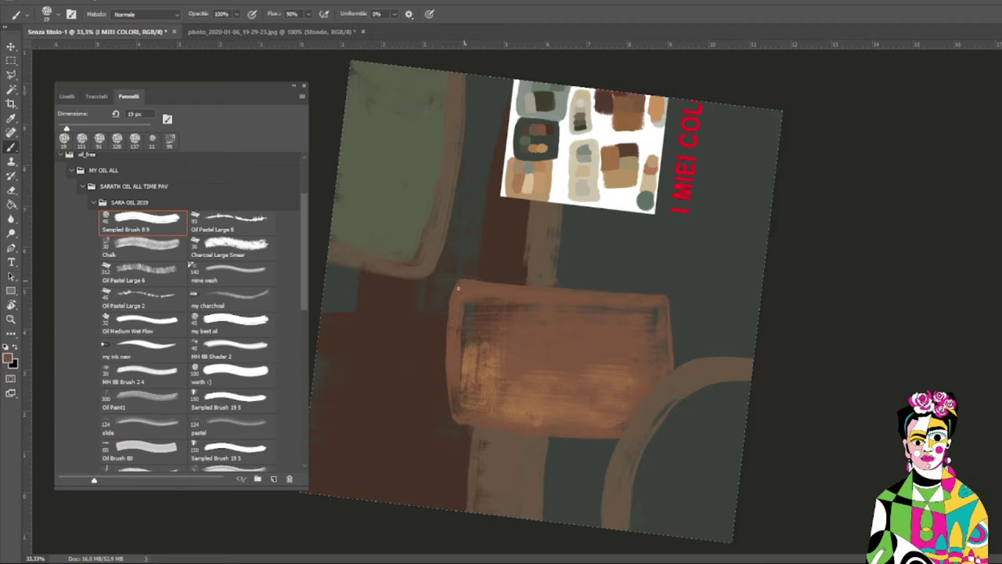
pyautogui.keyDown('alt'); pyautogui.click(467, 367); pyautogui.keyUp('alt')
pyautogui.moveTo(515, 241); pyautogui.dragTo(389, 535)
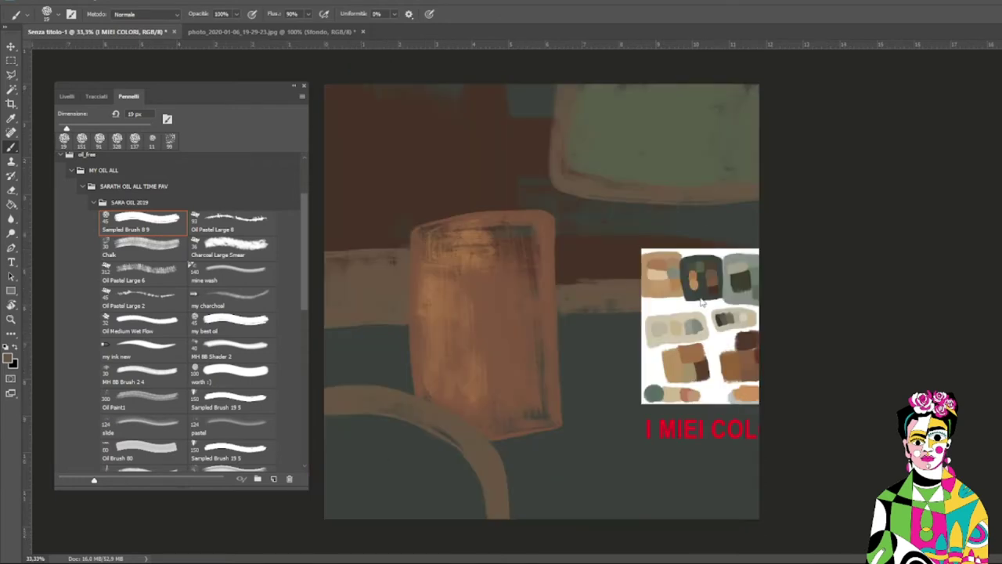
pyautogui.press('m')
pyautogui.press('F7')
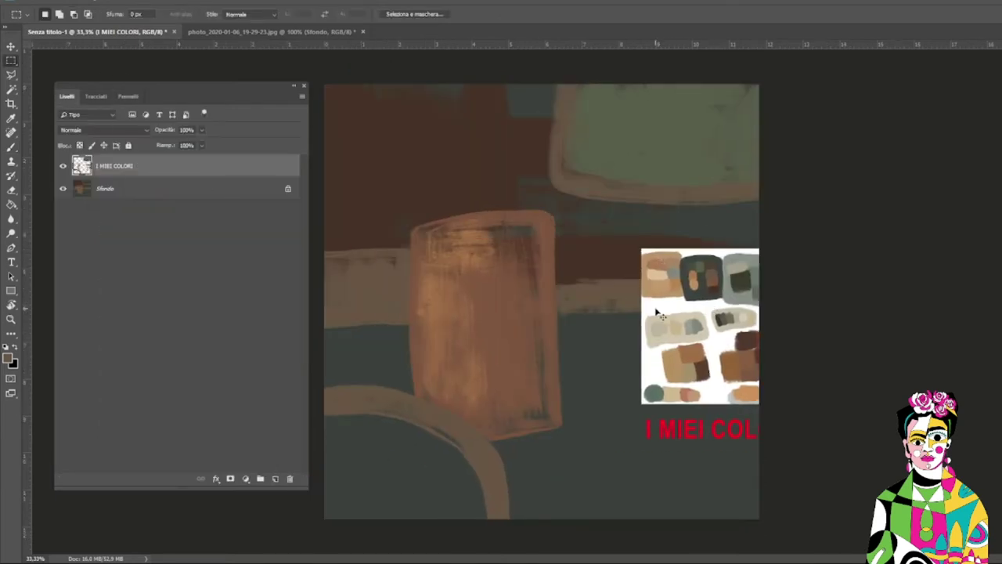
# - Reposition the colour palette image and add the empty Livello 2 layer, discarding a trial stroke
pyautogui.moveTo(710, 274)
pyautogui.mouseDown()
pyautogui.moveTo(880, 444)
pyautogui.moveTo(591, 288)
pyautogui.mouseUp()
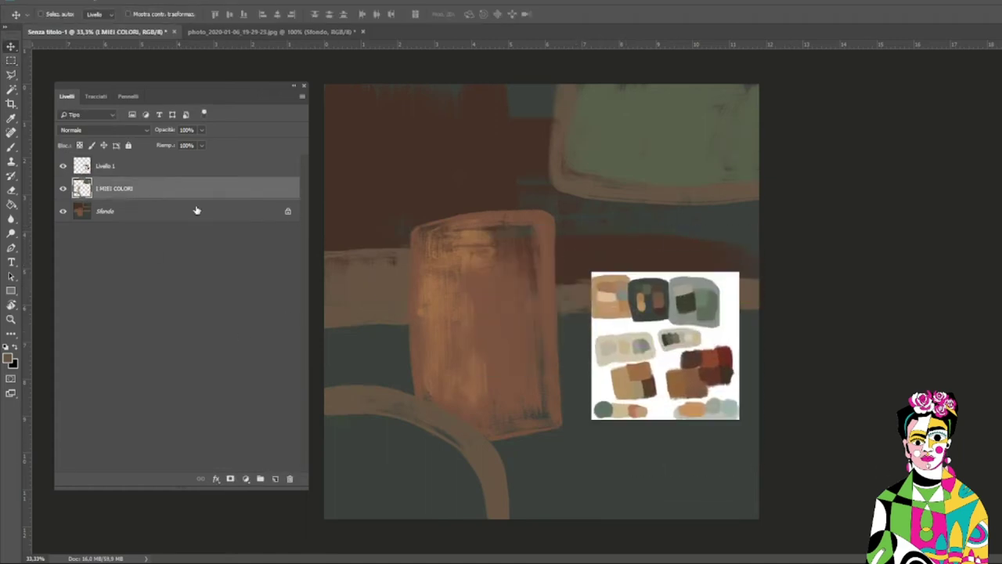
pyautogui.click(275, 479)
pyautogui.press('b')
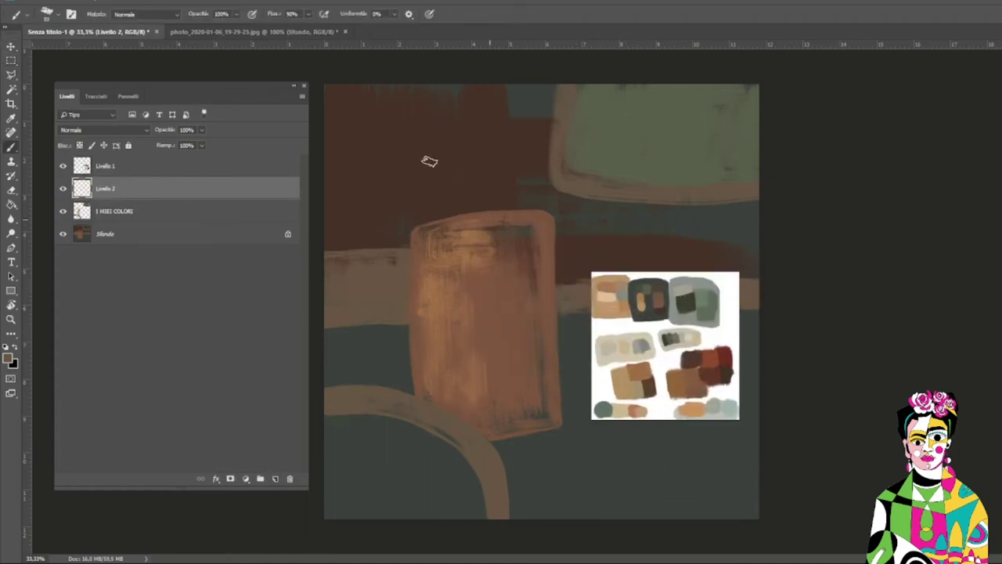
pyautogui.moveTo(505, 133); pyautogui.dragTo(529, 174)
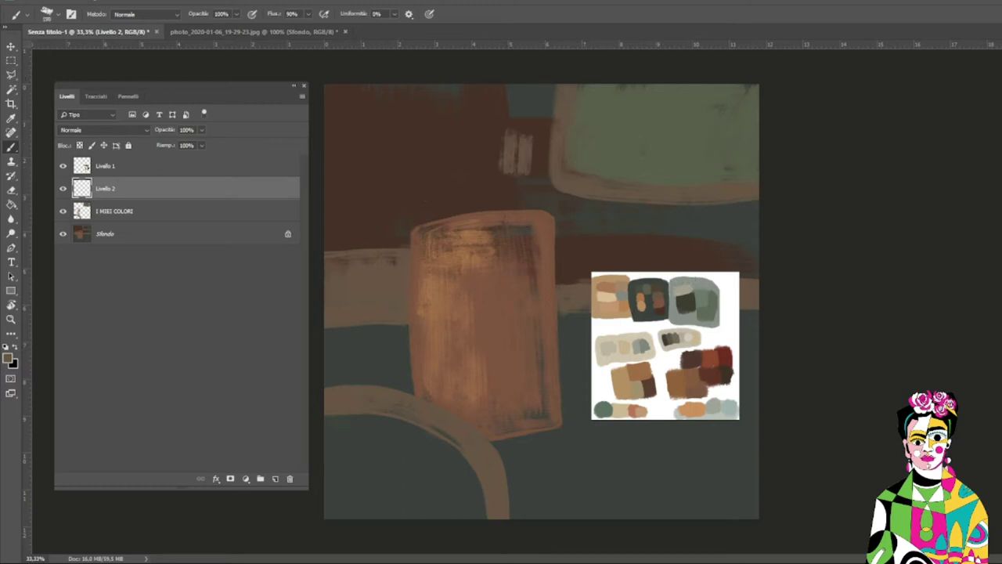
pyautogui.hotkey('ctrl', 'z')
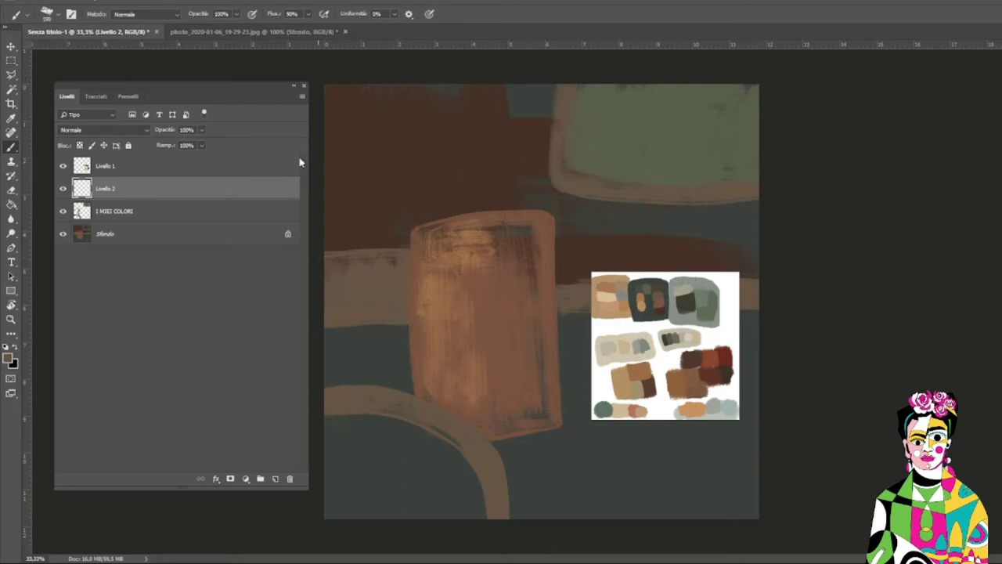
pyautogui.click(129, 97)
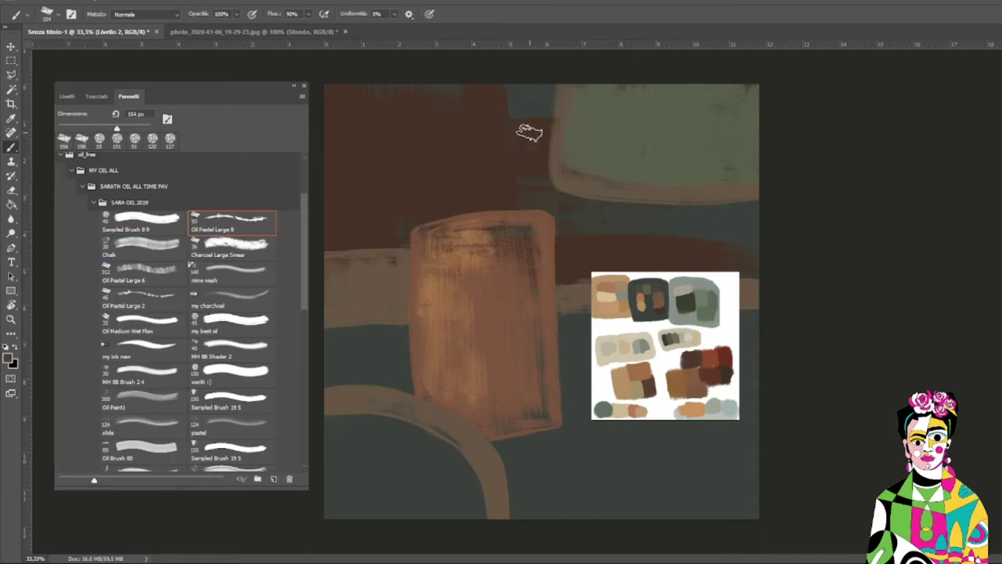
# - Cover the slate patches with dark reddish-brown using Oil Pastel Large 6, discarding tan trial strokes
pyautogui.moveTo(529, 133); pyautogui.dragTo(471, 101)
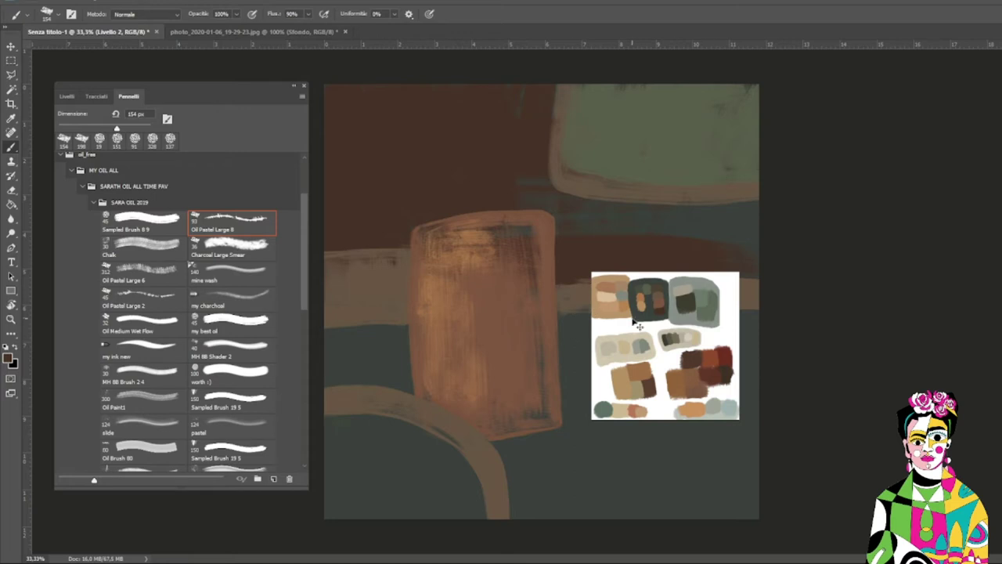
pyautogui.moveTo(636, 325); pyautogui.dragTo(396, 161)
pyautogui.click(143, 270)
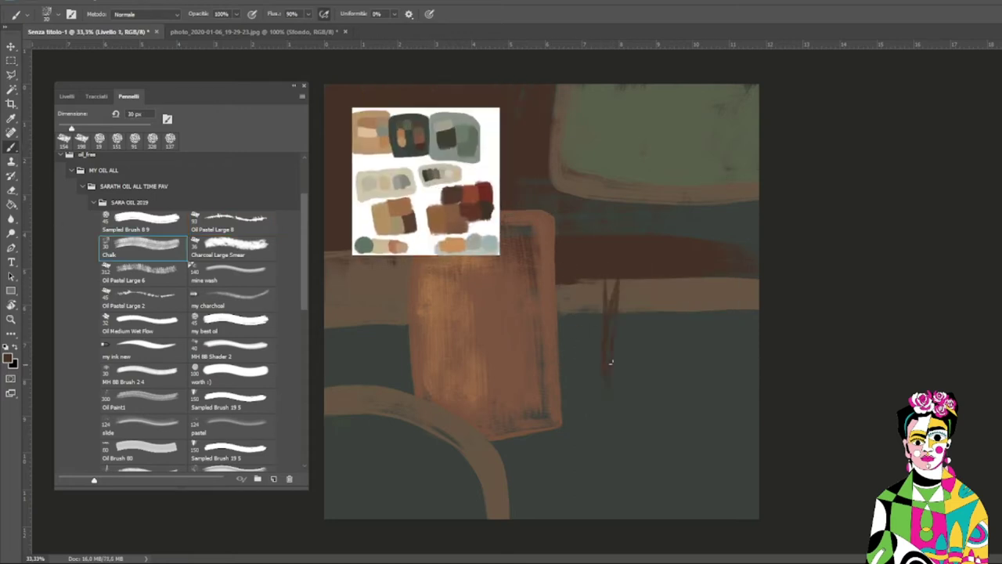
pyautogui.moveTo(578, 338); pyautogui.dragTo(680, 393)
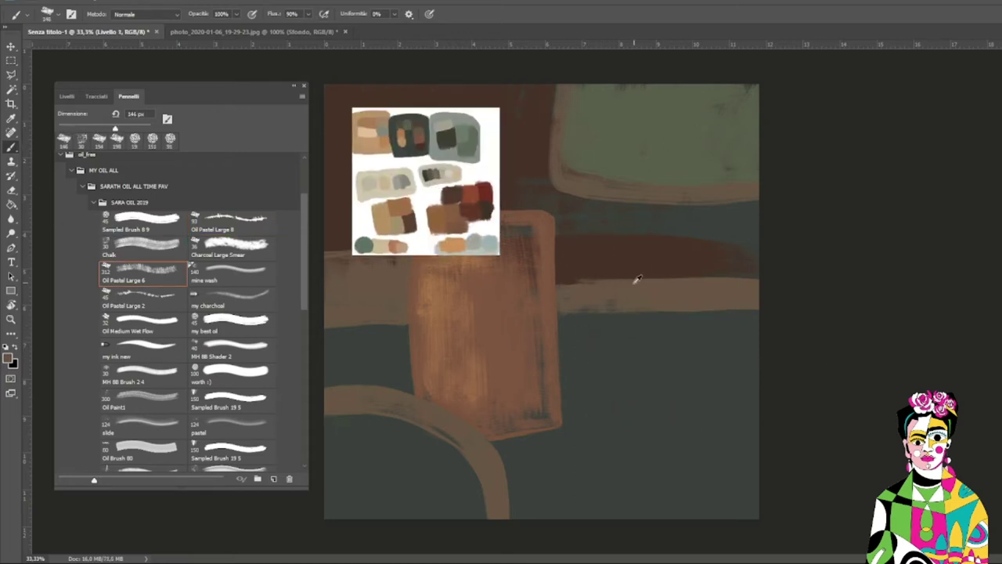
pyautogui.moveTo(607, 382); pyautogui.dragTo(674, 376)
pyautogui.hotkey('ctrl', 'z')
pyautogui.press('.')
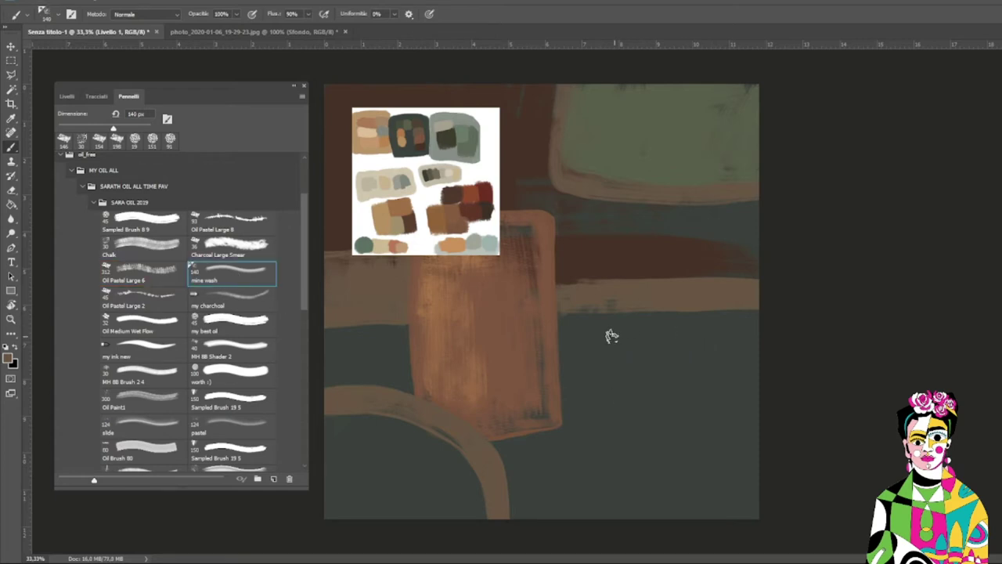
pyautogui.moveTo(612, 336); pyautogui.dragTo(673, 392)
pyautogui.hotkey('ctrl', 'z')
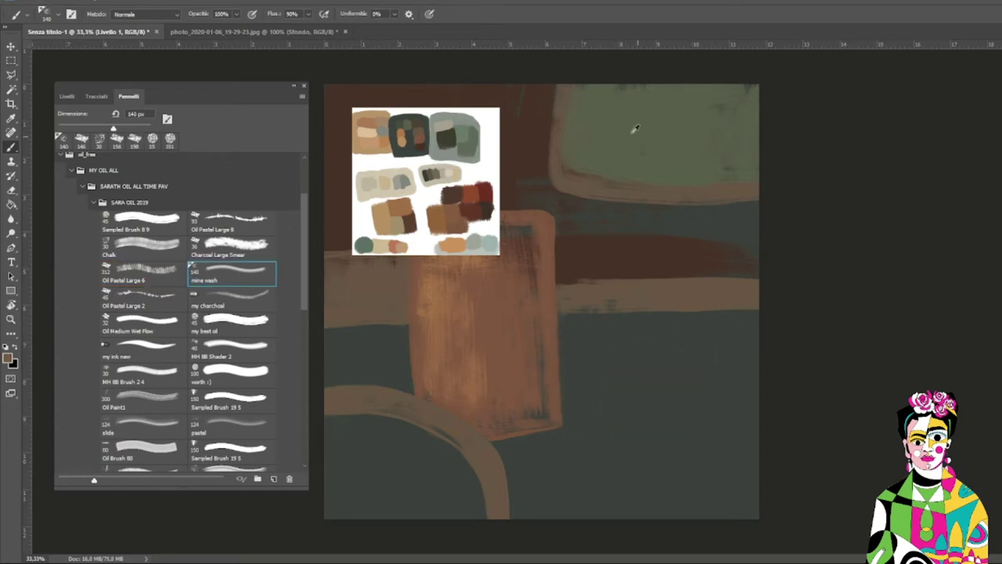
# - Wash the dark lower-left shape green with the my ink new brush
pyautogui.moveTo(354, 442)
pyautogui.mouseDown()
pyautogui.moveTo(365, 414)
pyautogui.moveTo(389, 470)
pyautogui.mouseUp()
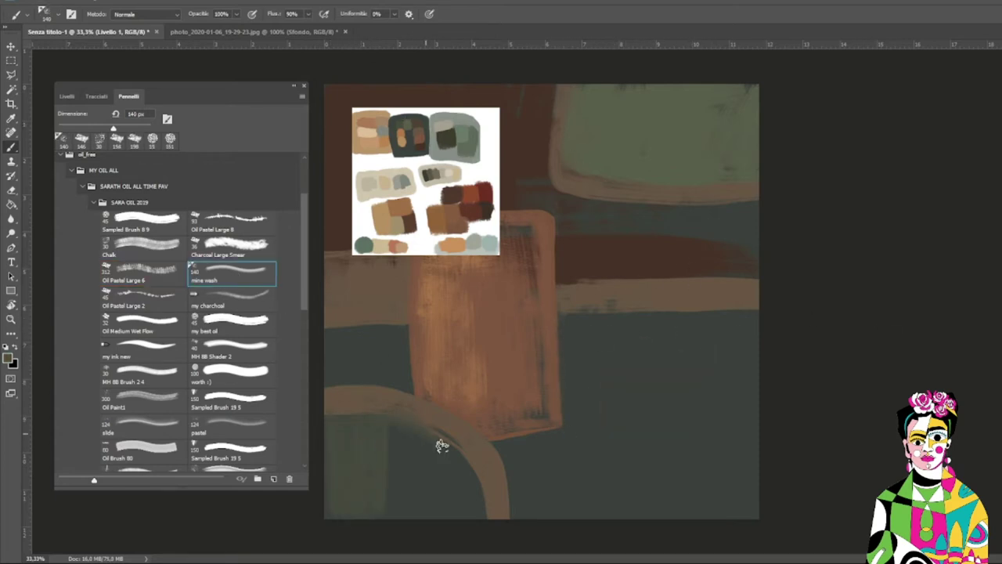
pyautogui.press('.')
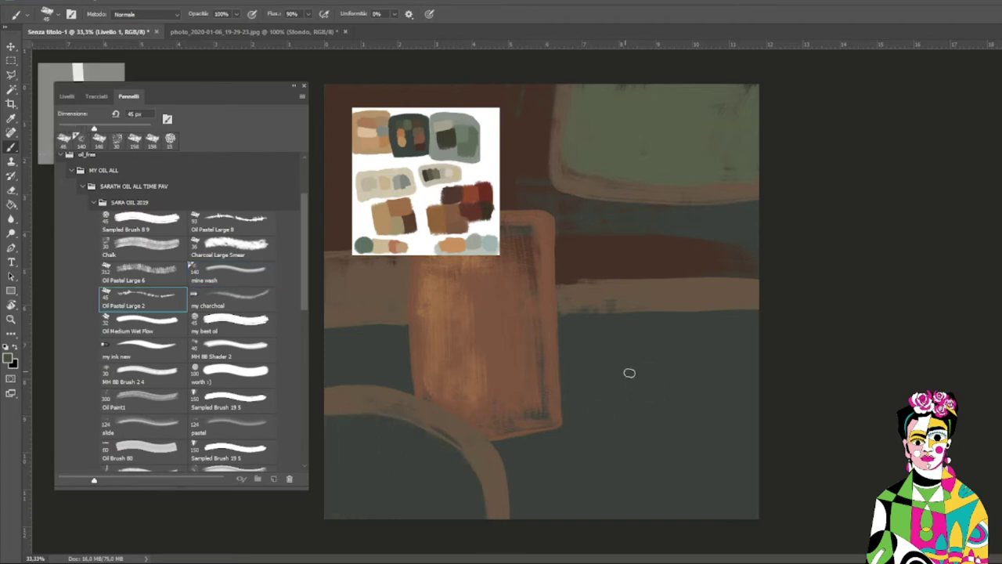
pyautogui.press('.')
pyautogui.press('.')
pyautogui.press('.')
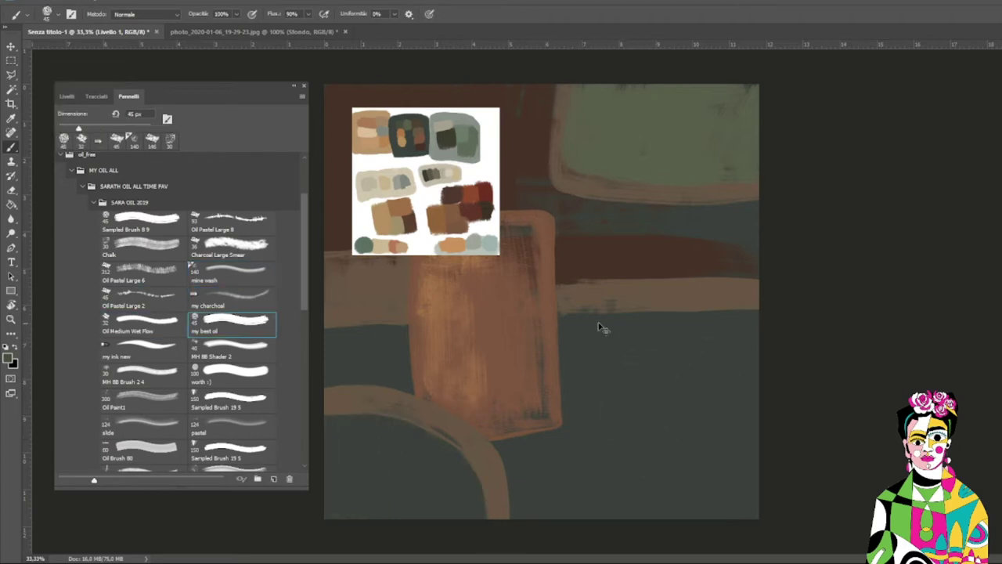
pyautogui.press('.')
pyautogui.press('.')
pyautogui.press('.')
pyautogui.press('.')
pyautogui.press('.')
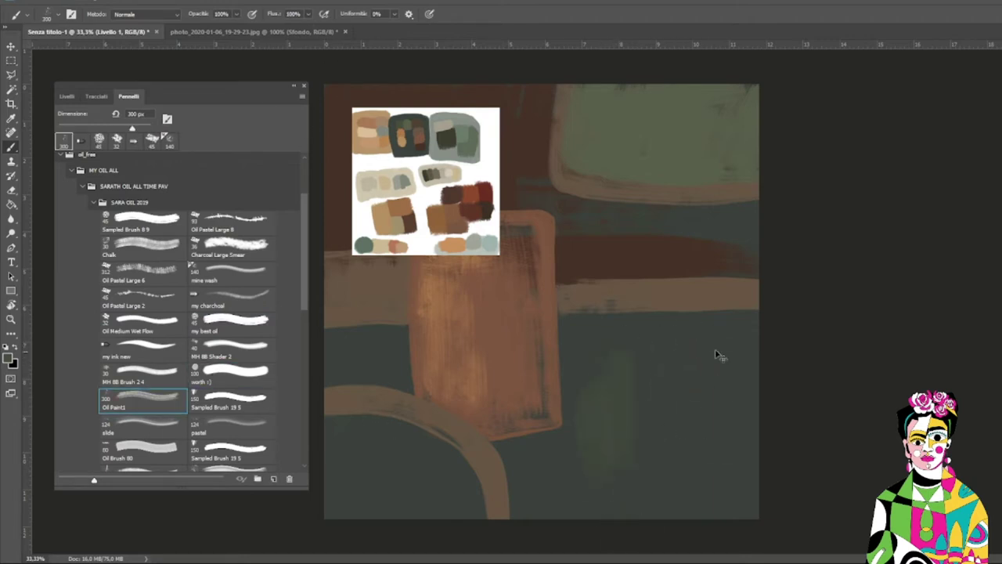
pyautogui.moveTo(368, 446)
pyautogui.mouseDown()
pyautogui.moveTo(402, 459)
pyautogui.moveTo(402, 420)
pyautogui.moveTo(462, 469)
pyautogui.mouseUp()
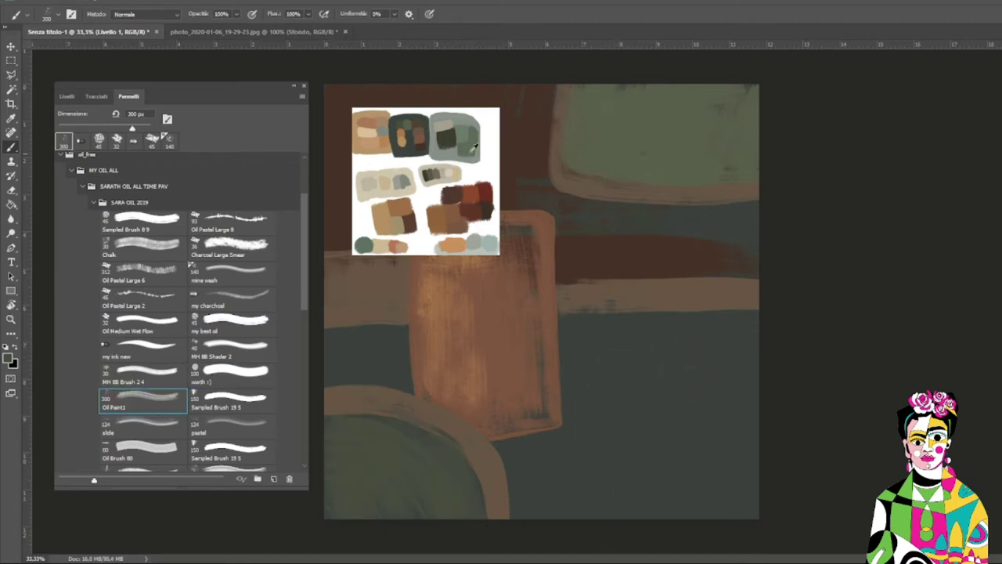
# - Texture the orange rectangle with a sampled palette colour and paint a gray-green square patch beside it
pyautogui.moveTo(546, 311); pyautogui.dragTo(456, 382)
pyautogui.keyDown('alt'); pyautogui.click(402, 140); pyautogui.keyUp('alt')
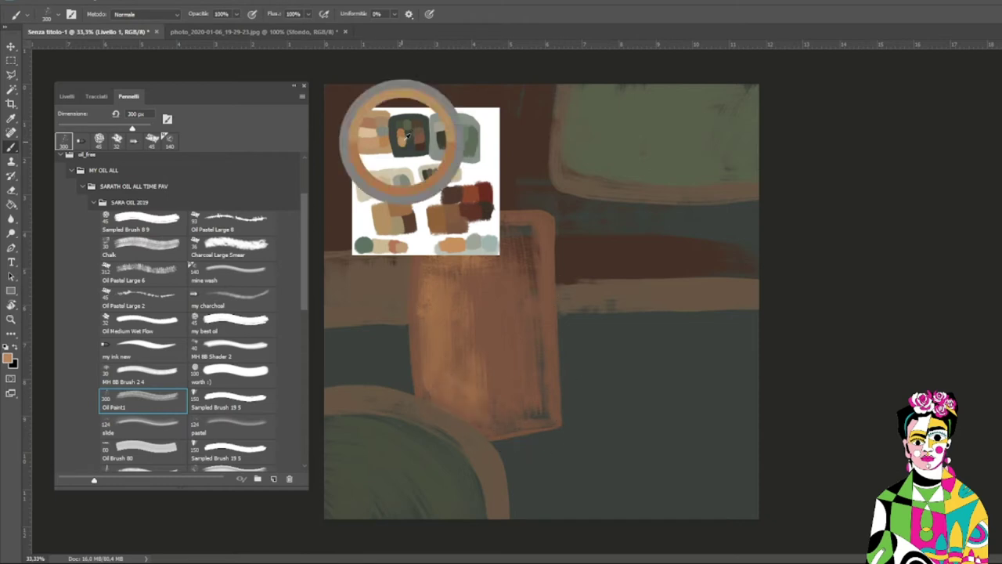
pyautogui.moveTo(474, 327); pyautogui.dragTo(438, 289)
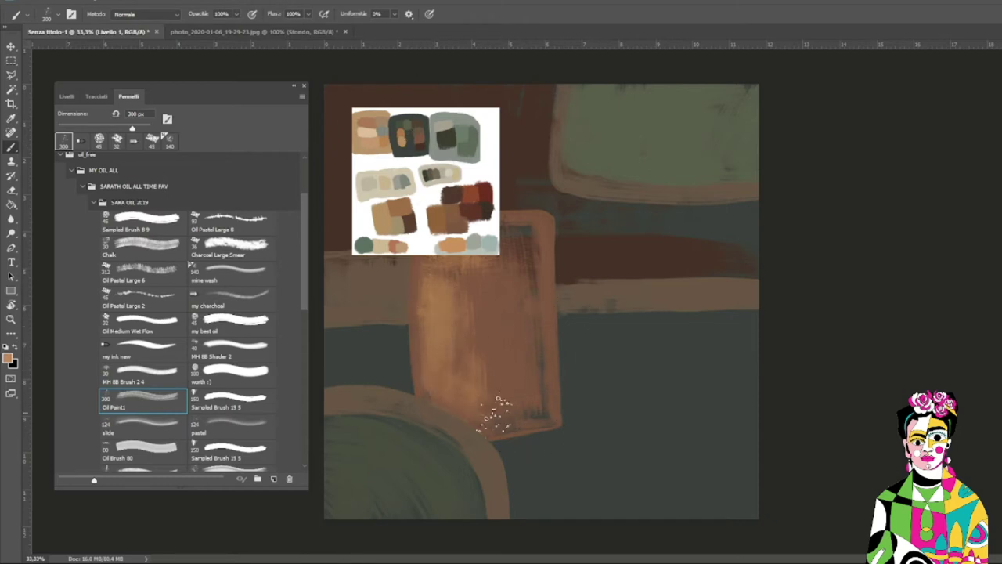
pyautogui.moveTo(527, 407); pyautogui.dragTo(527, 278)
pyautogui.hotkey('ctrl', 'z')
pyautogui.keyDown('alt'); pyautogui.click(439, 145); pyautogui.keyUp('alt')
pyautogui.hotkey('ctrl', 'z')
pyautogui.moveTo(600, 318)
pyautogui.mouseDown()
pyautogui.moveTo(595, 359)
pyautogui.moveTo(589, 338)
pyautogui.mouseUp()
# - Repaint the grey patch larger and lighter with sampled light grey and Sampled Brush 19 5
pyautogui.scroll(-3, 240, 404)
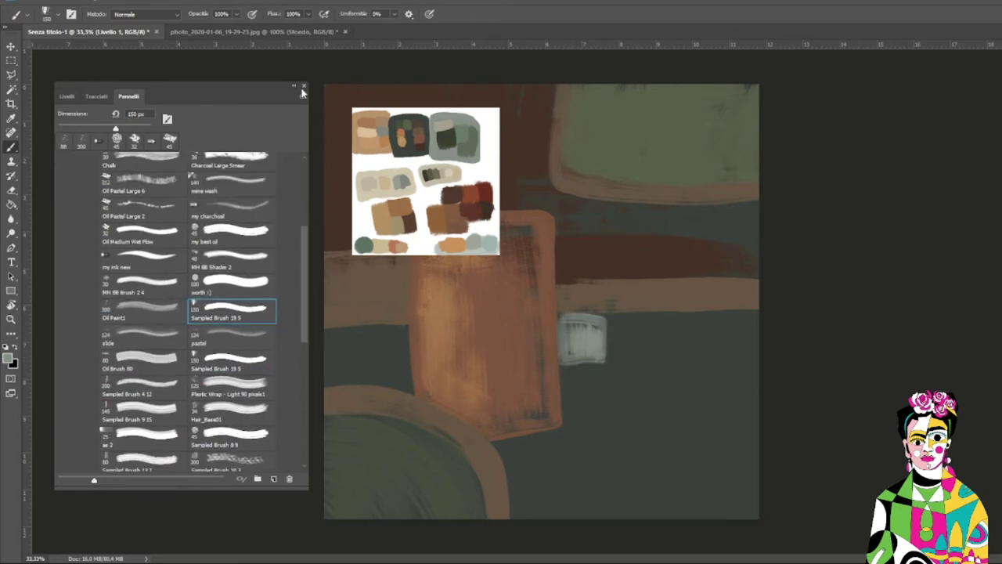
pyautogui.click(144, 336)
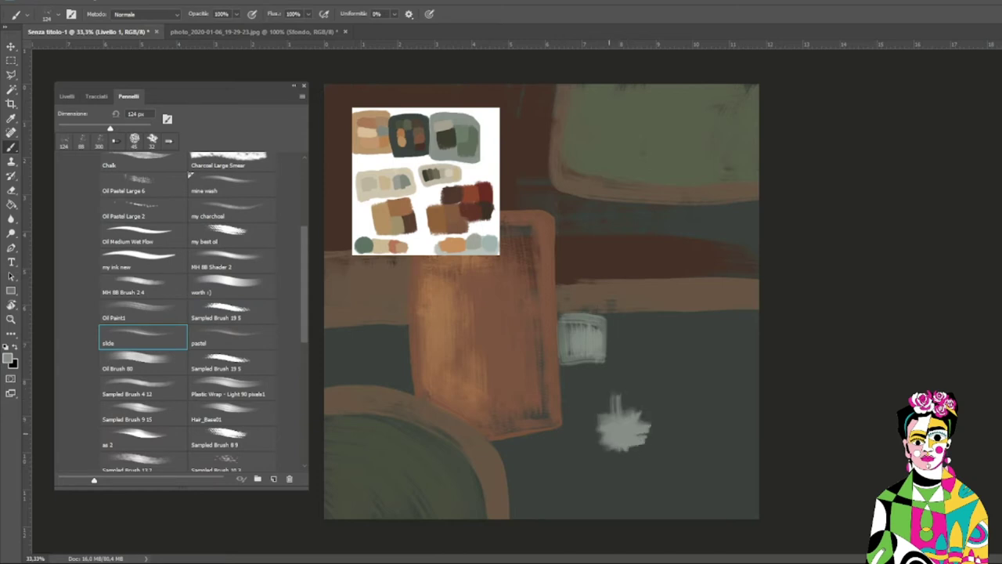
pyautogui.press('.')
pyautogui.keyDown('alt'); pyautogui.click(550, 407); pyautogui.keyUp('alt')
pyautogui.keyDown('alt'); pyautogui.click(583, 337); pyautogui.keyUp('alt')
pyautogui.moveTo(570, 325); pyautogui.dragTo(681, 412)
pyautogui.press('.')
pyautogui.hotkey('ctrl', 'z')
pyautogui.press('.')
pyautogui.moveTo(584, 388); pyautogui.dragTo(642, 435)
pyautogui.hotkey('ctrl', 'z')
pyautogui.moveTo(563, 317); pyautogui.dragTo(613, 366)
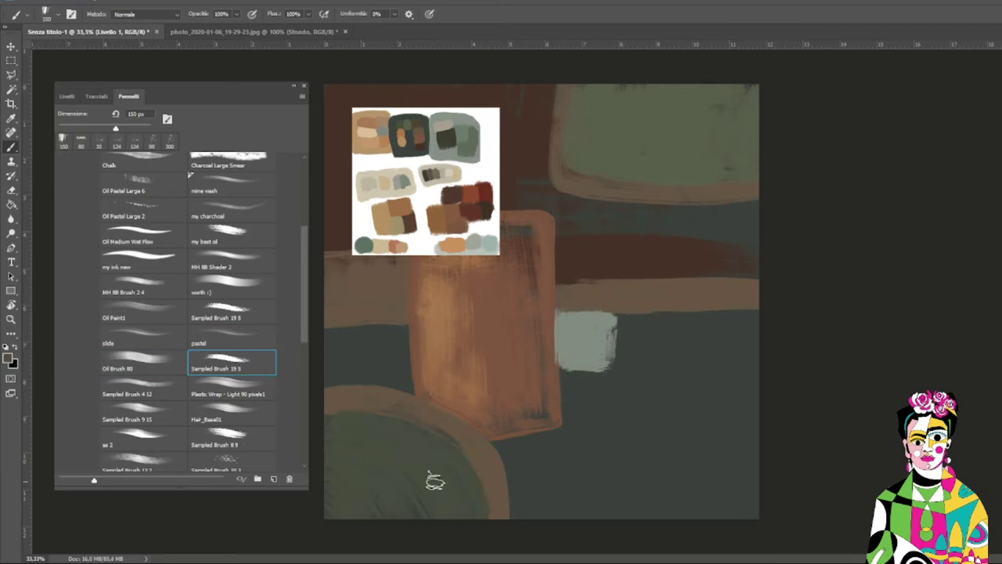
# - Zoom in to inspect the grey patch, then zoom back out to the whole painting
pyautogui.hotkey('ctrl', '+')
pyautogui.hotkey('ctrl', '+')
pyautogui.moveTo(751, 224); pyautogui.dragTo(728, 47)
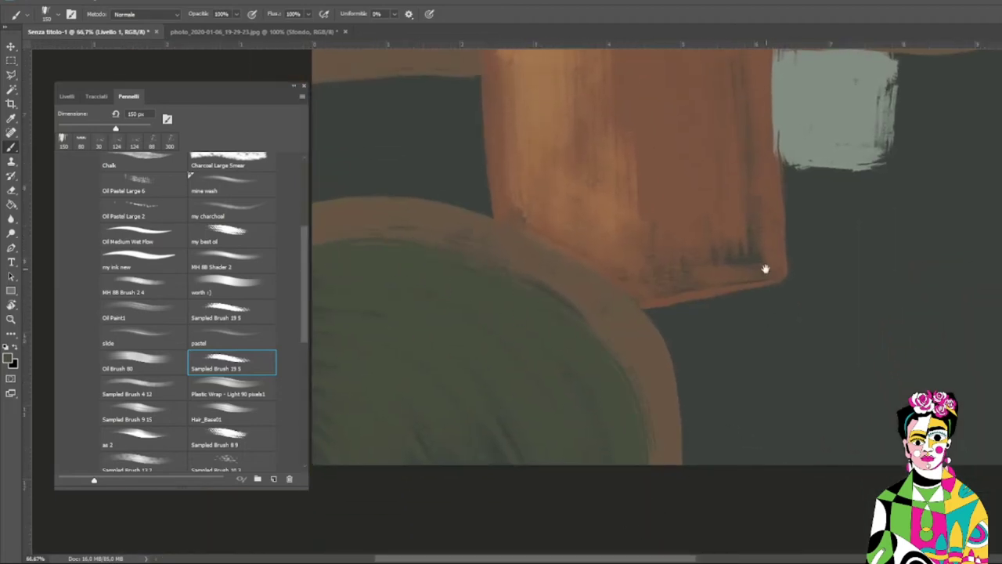
pyautogui.scroll(-3, 809, 232)
pyautogui.scroll(4, 772, 262)
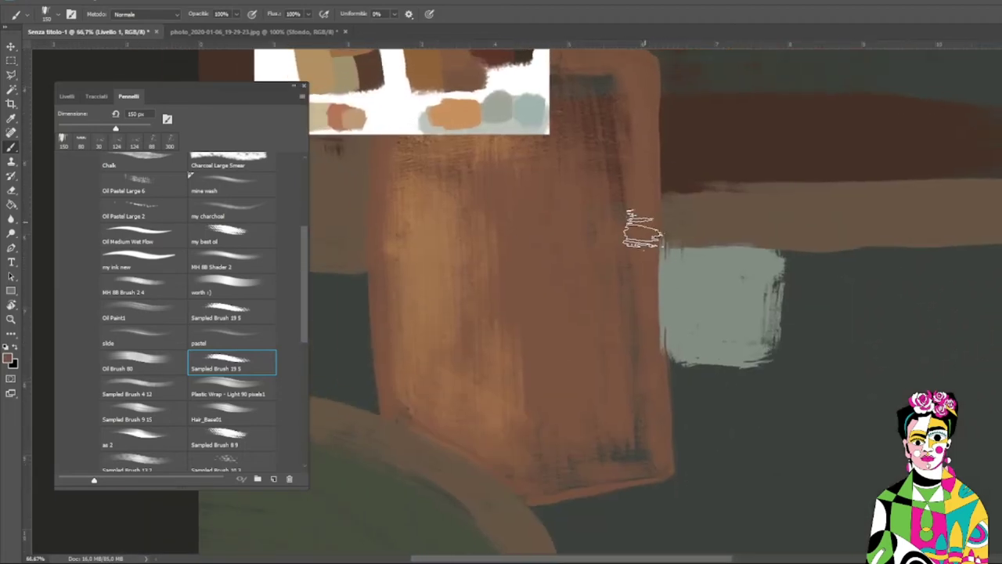
pyautogui.hotkey('ctrl', '+')
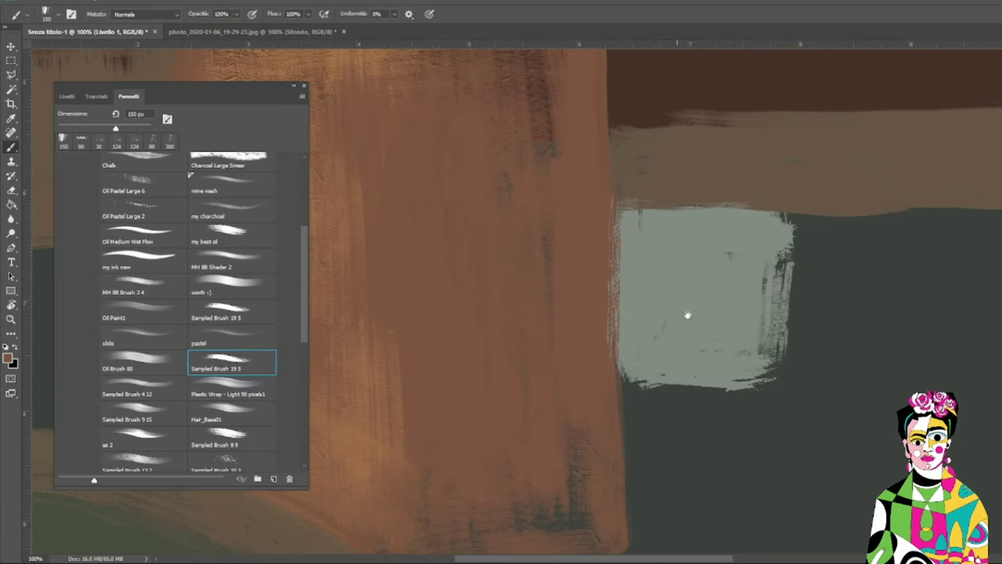
pyautogui.hscroll(2, 689, 313)
pyautogui.hotkey('ctrl', '-')
pyautogui.hotkey('ctrl', '-')
pyautogui.hotkey('ctrl', '-')
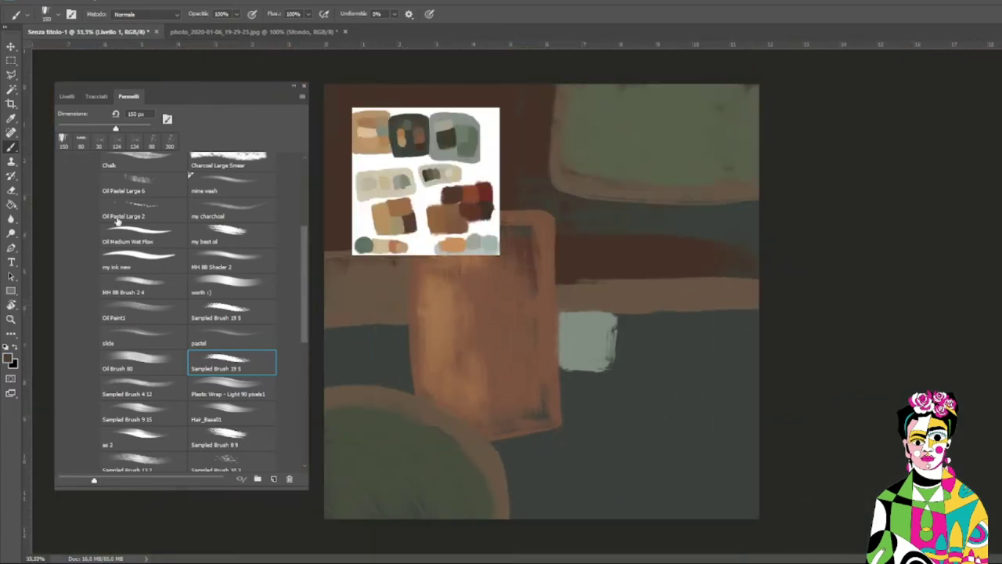
# - Move Sampled Brush 19 5 up the preset list and settle on Sampled Brush 9 15 after test strokes
pyautogui.scroll(1, 284, 323)
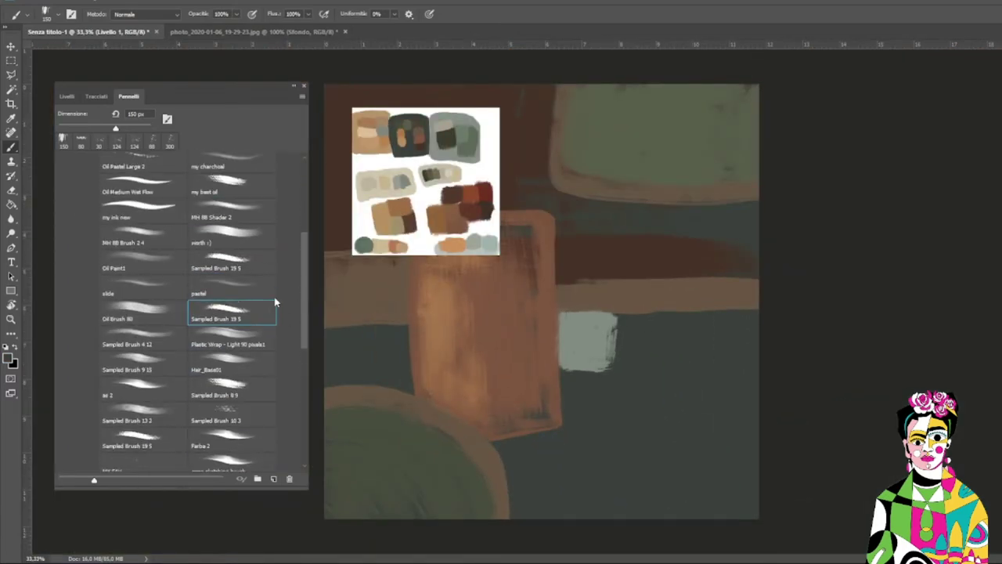
pyautogui.scroll(1, 235, 353)
pyautogui.moveTo(232, 411); pyautogui.dragTo(227, 184)
pyautogui.click(145, 391)
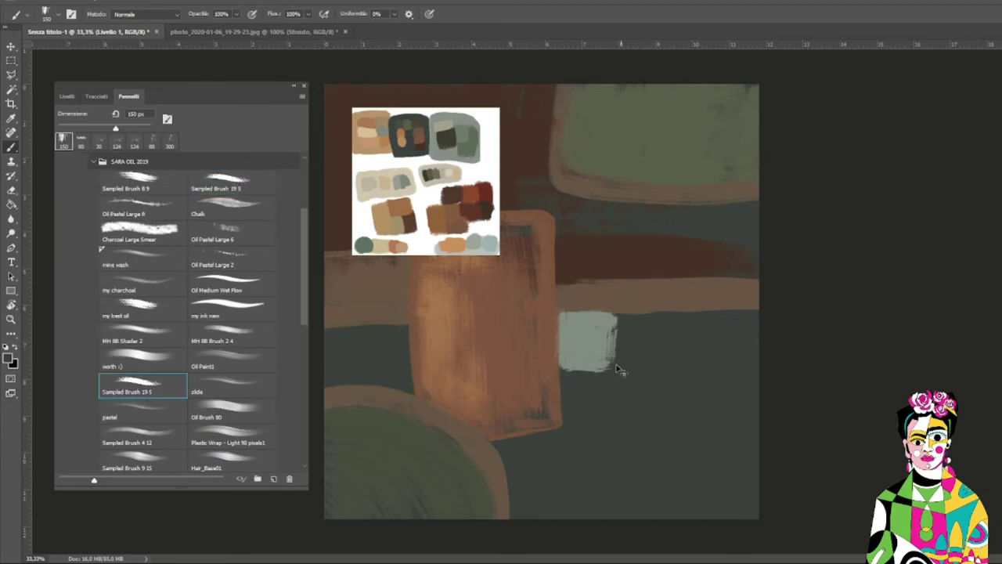
pyautogui.moveTo(662, 337); pyautogui.dragTo(658, 408)
pyautogui.hotkey('ctrl', 'z')
pyautogui.moveTo(119, 388); pyautogui.dragTo(117, 200)
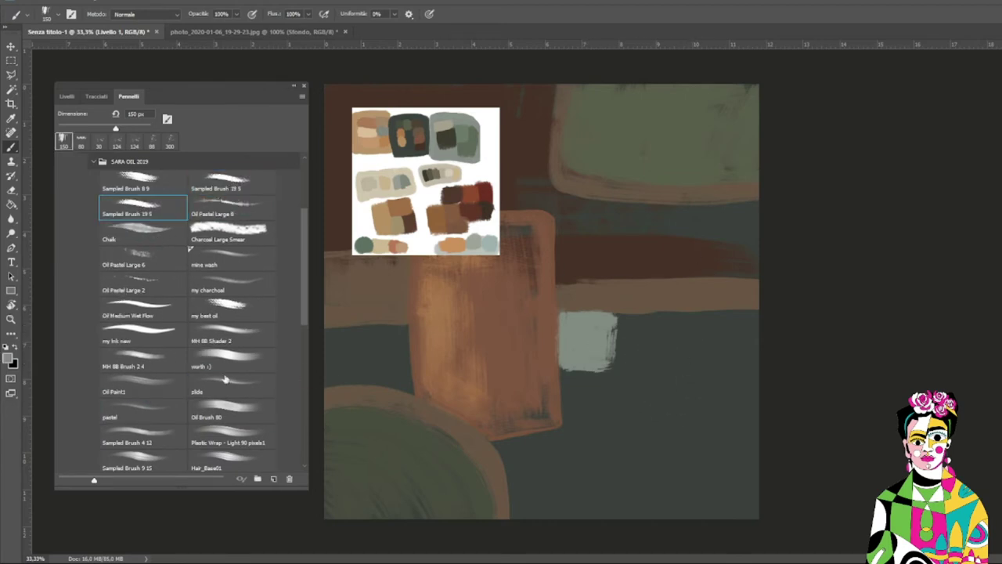
pyautogui.click(141, 436)
pyautogui.moveTo(657, 344); pyautogui.dragTo(654, 423)
pyautogui.hotkey('ctrl', 'z')
pyautogui.click(228, 436)
pyautogui.moveTo(584, 407); pyautogui.dragTo(670, 450)
pyautogui.hotkey('ctrl', 'z')
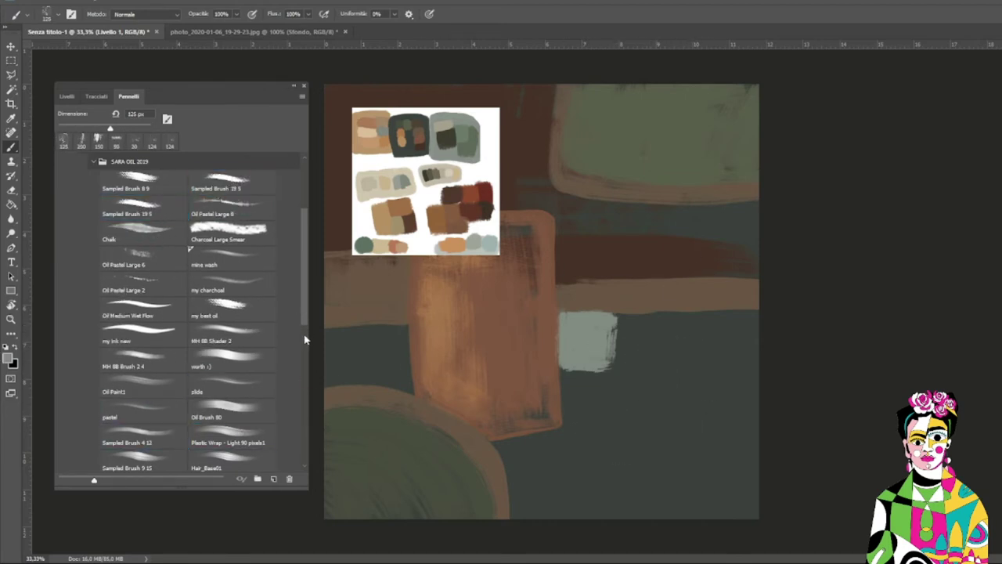
pyautogui.scroll(-3, 305, 340)
pyautogui.click(144, 392)
pyautogui.moveTo(595, 403); pyautogui.dragTo(689, 443)
pyautogui.hotkey('ctrl', 'z')
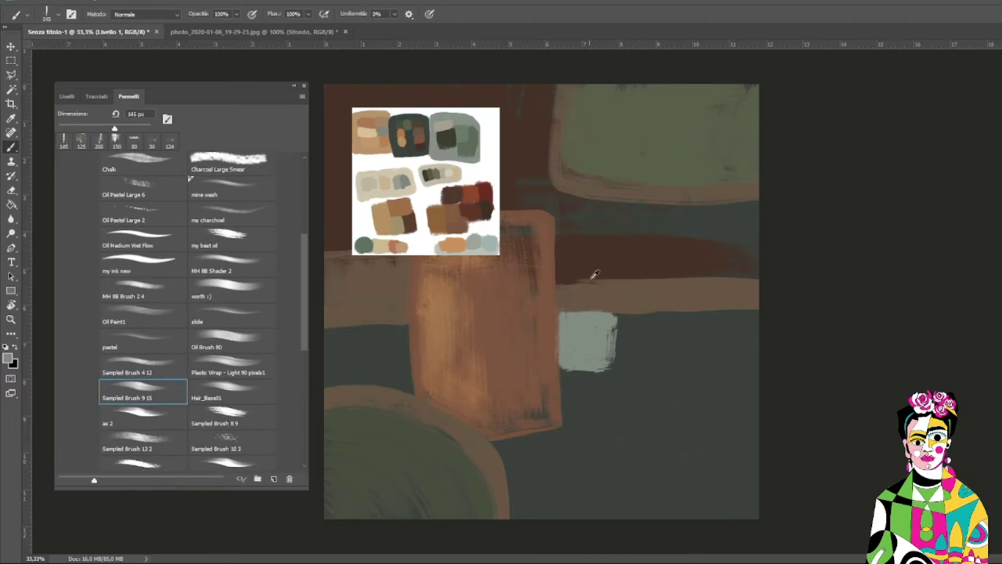
# - Paint several long light tan strokes across the band right of the orange block
pyautogui.moveTo(558, 278); pyautogui.dragTo(755, 281)
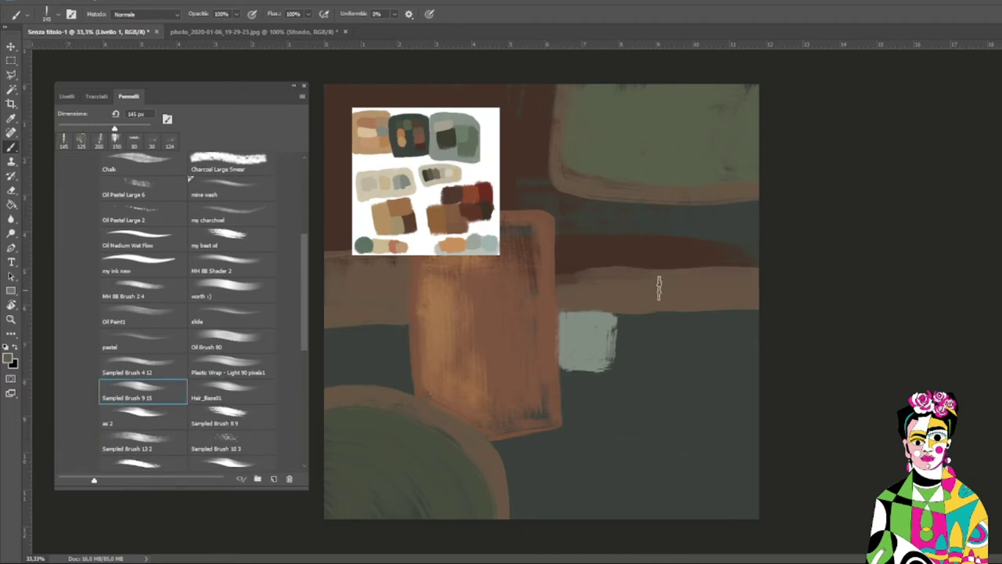
pyautogui.scroll(2, 659, 288)
pyautogui.moveTo(459, 291); pyautogui.dragTo(861, 285)
pyautogui.moveTo(474, 258); pyautogui.dragTo(708, 247)
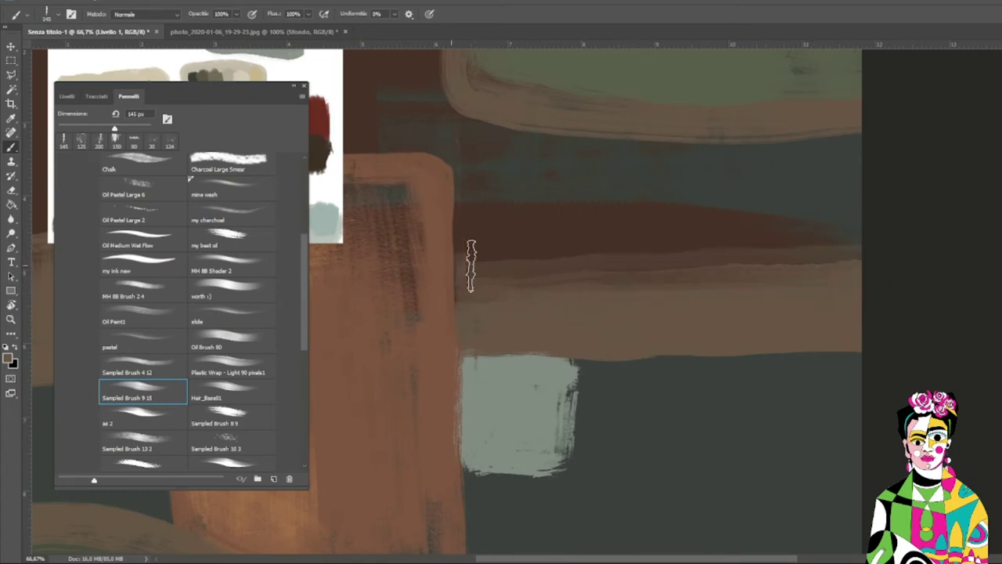
pyautogui.moveTo(470, 266); pyautogui.dragTo(861, 258)
# - Sample dark red from the canvas and stroke it across the upper band, then zoom out
pyautogui.keyDown('alt'); pyautogui.click(488, 190); pyautogui.keyUp('alt')
pyautogui.moveTo(462, 208)
pyautogui.mouseDown()
pyautogui.moveTo(908, 205)
pyautogui.moveTo(794, 206)
pyautogui.moveTo(840, 208)
pyautogui.mouseUp()
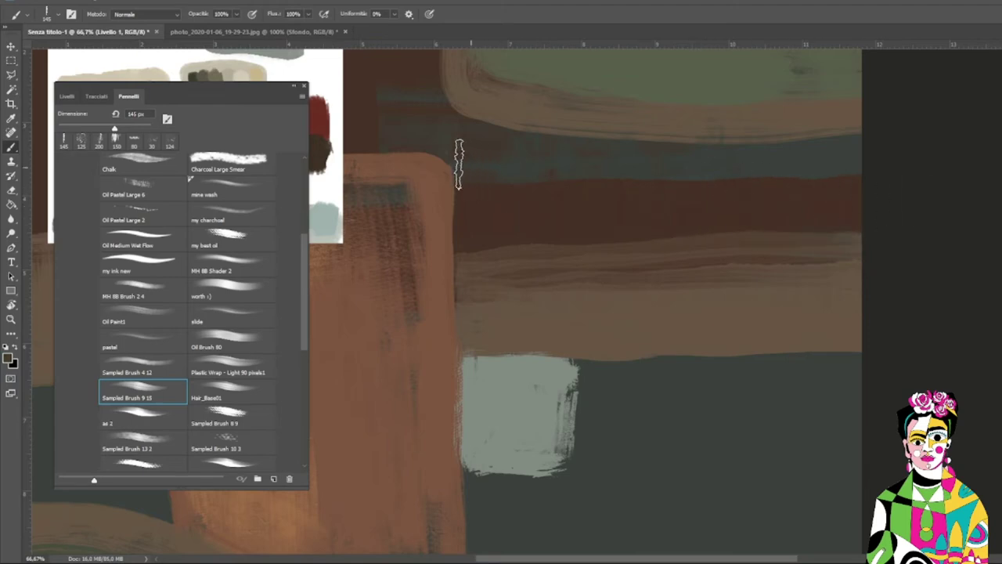
pyautogui.moveTo(648, 178); pyautogui.dragTo(682, 235)
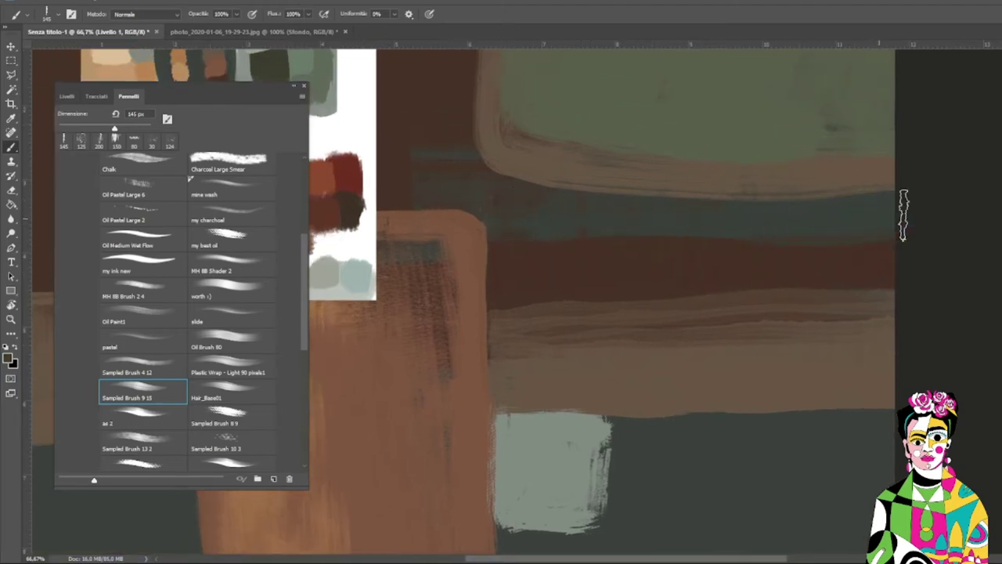
pyautogui.hotkey('ctrl', '-')
pyautogui.hotkey('ctrl', '-')
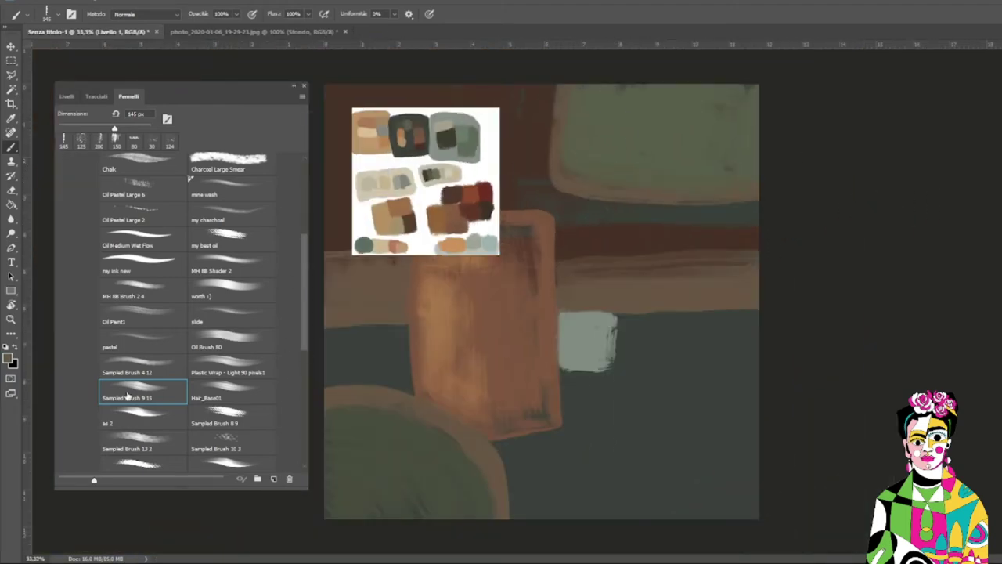
pyautogui.moveTo(128, 397); pyautogui.dragTo(134, 199)
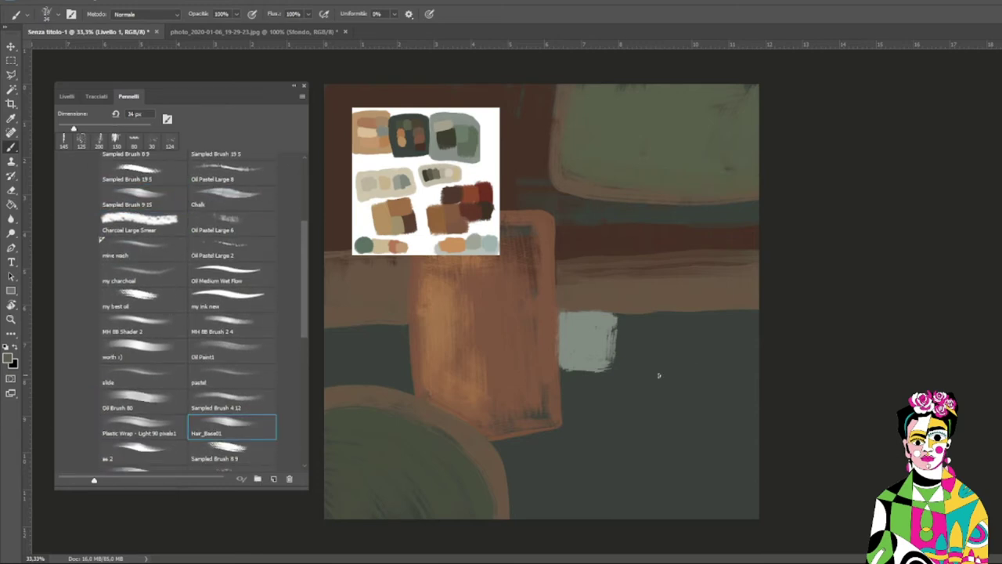
# - Paint a beige block beside the pale blue patch with Sampled Brush 10 3
pyautogui.press('.')
pyautogui.press('.')
pyautogui.scroll(-5, 138, 345)
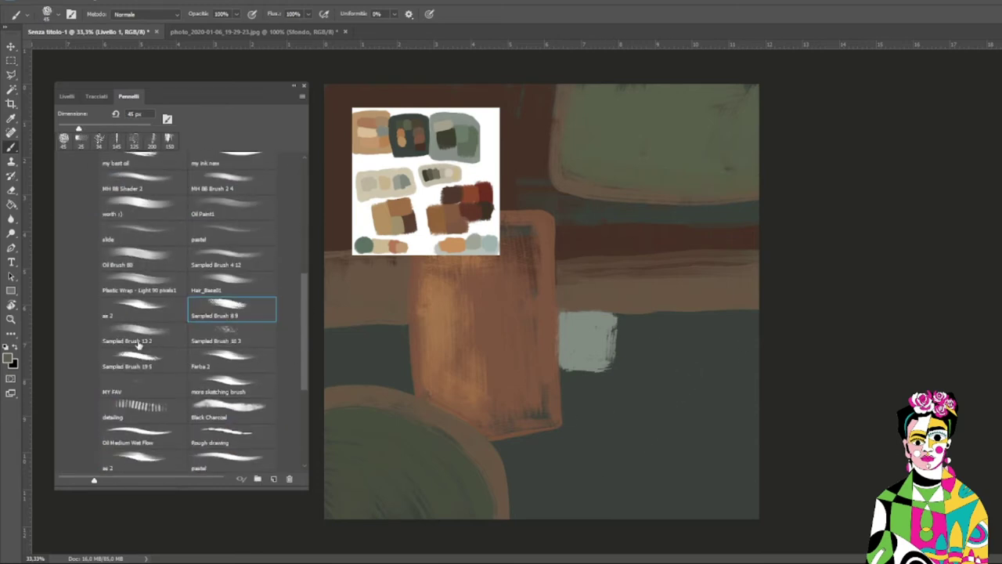
pyautogui.click(138, 345)
pyautogui.moveTo(666, 395); pyautogui.dragTo(625, 445)
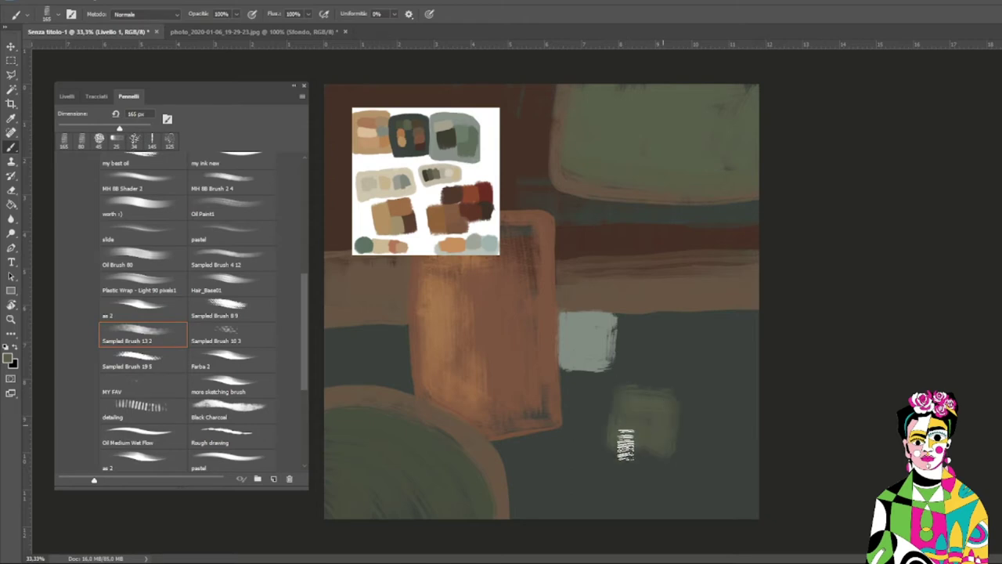
pyautogui.hotkey('ctrl', 'z')
pyautogui.press('.')
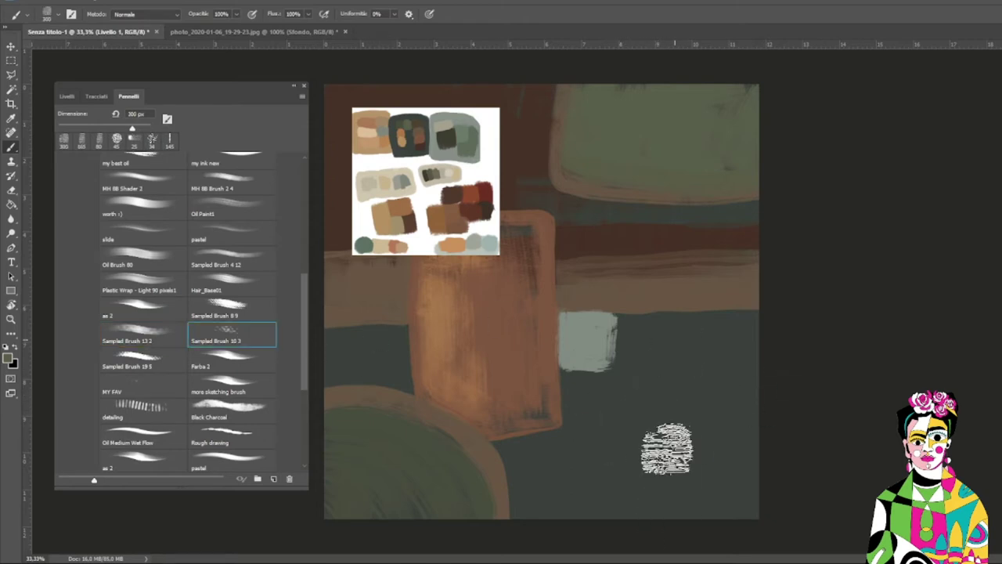
pyautogui.keyDown('alt'); pyautogui.click(627, 181); pyautogui.keyUp('alt')
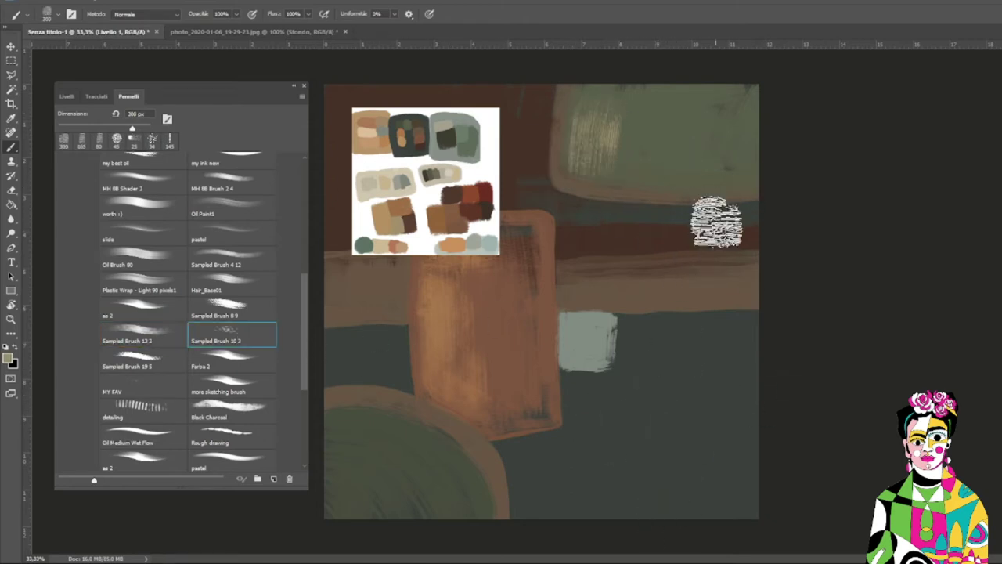
pyautogui.moveTo(638, 329); pyautogui.dragTo(646, 310)
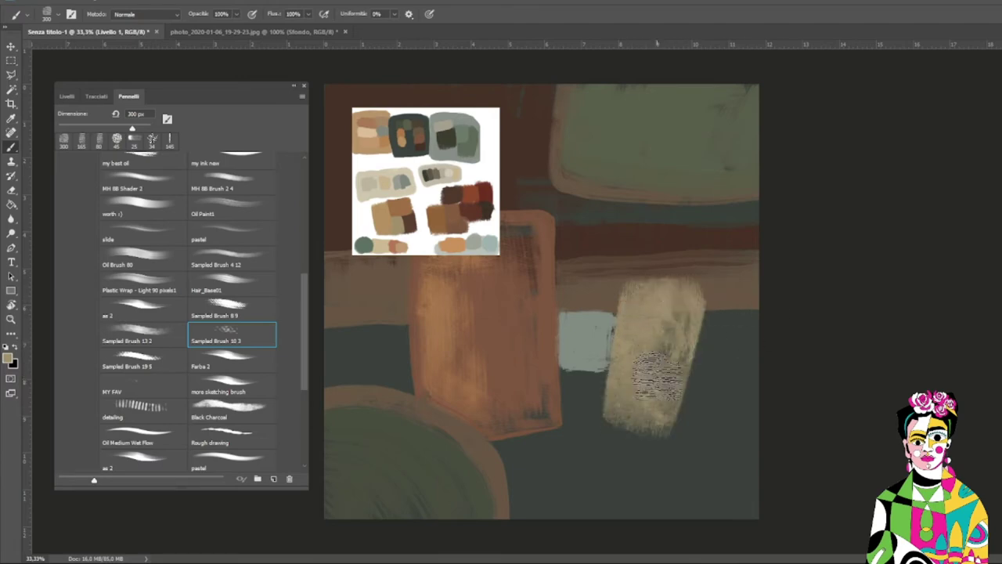
# - Zoom in on the beige block, check values in the Red channel, then return to RGB and zoom out
pyautogui.hotkey('ctrl', '+')
pyautogui.hotkey('ctrl', '+')
pyautogui.moveTo(943, 384); pyautogui.dragTo(771, 278)
pyautogui.hotkey('ctrl', '3')
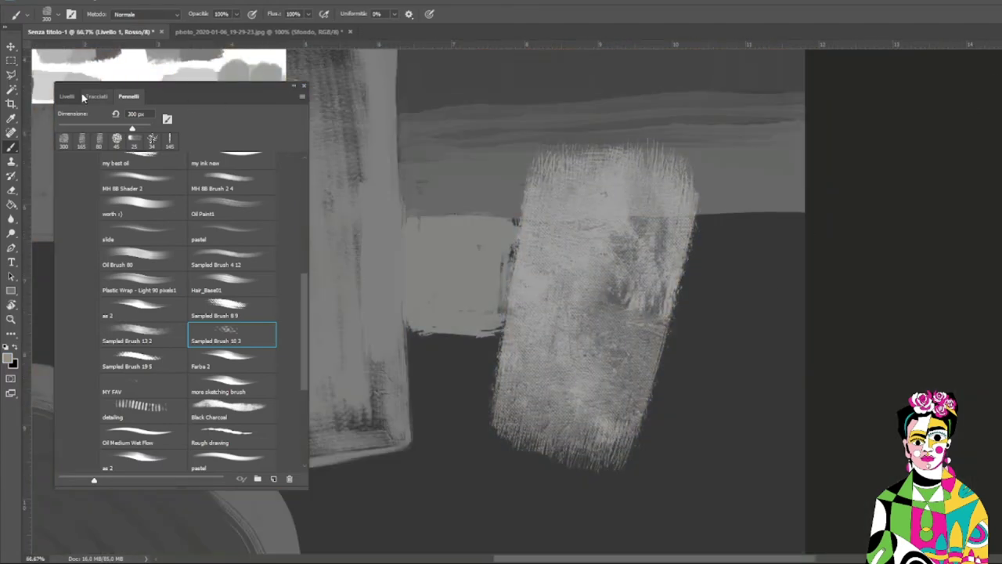
pyautogui.click(84, 97)
pyautogui.hotkey('ctrl', '2')
pyautogui.hotkey('ctrl', '-')
pyautogui.hotkey('ctrl', '-')
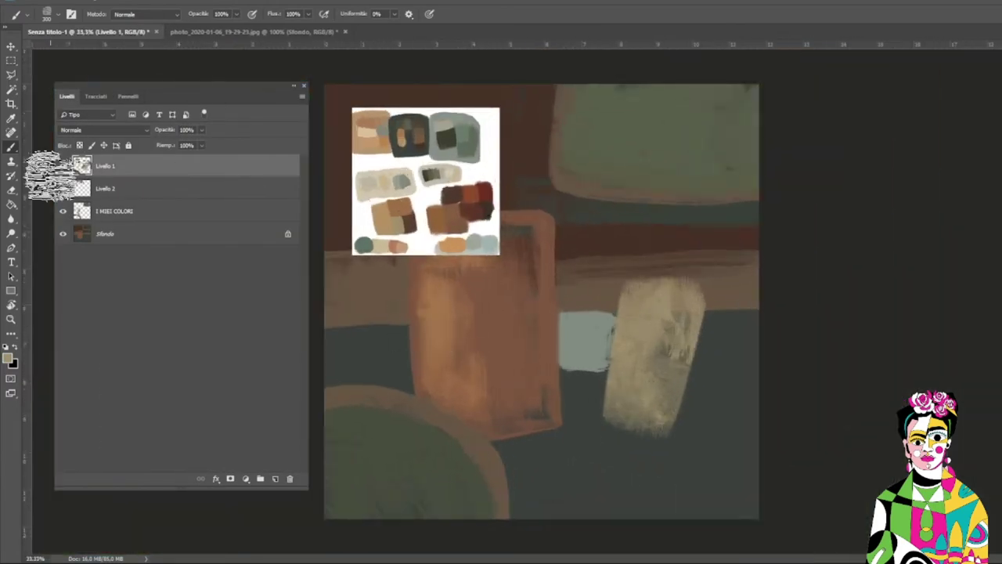
# - Put the colour palette on its own layer, hide it, and resume painting on Livello 1
pyautogui.press('m')
pyautogui.moveTo(347, 105); pyautogui.dragTo(508, 252)
pyautogui.hotkey('ctrl', 'shift', 'j')
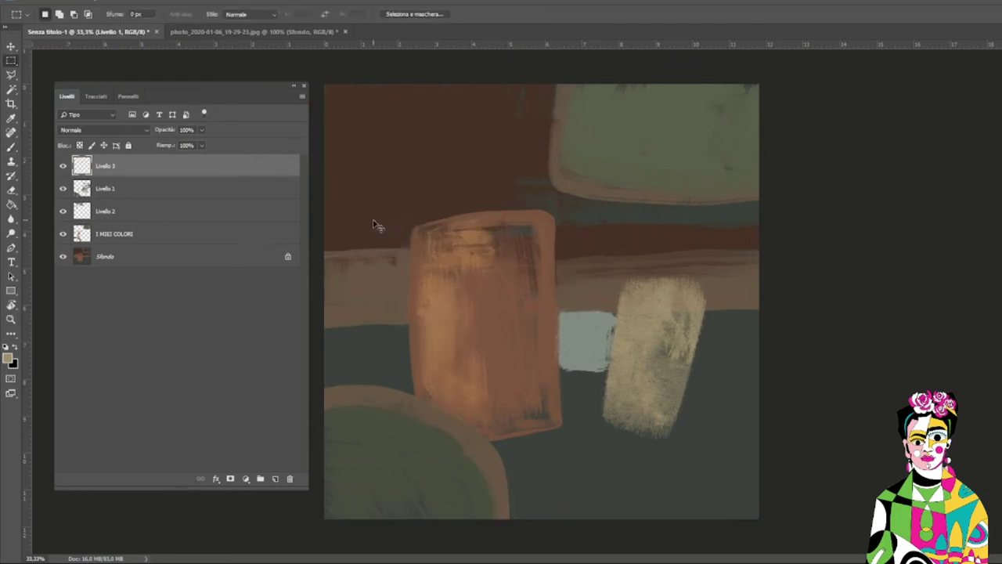
pyautogui.moveTo(373, 225); pyautogui.dragTo(459, 146)
pyautogui.click(62, 165)
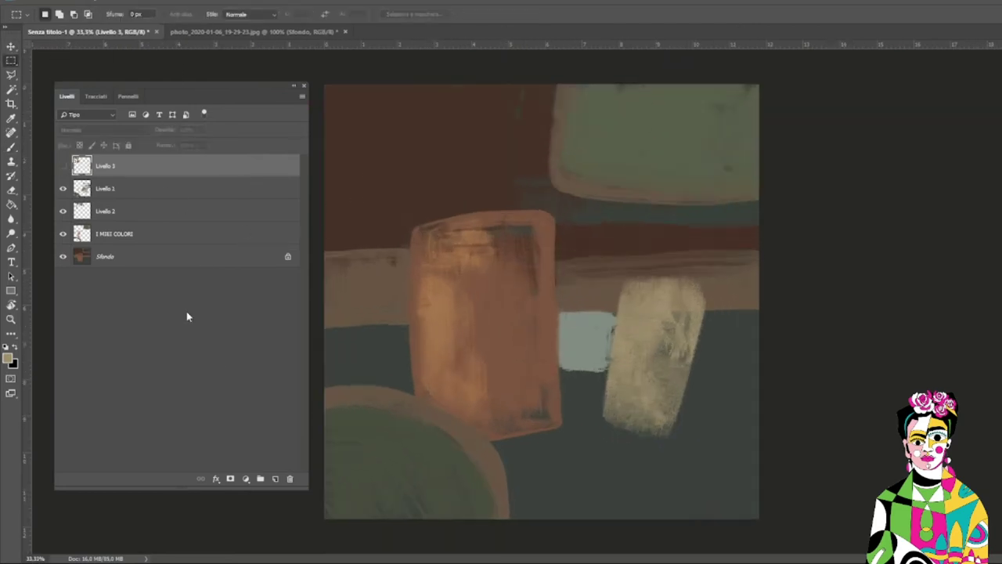
pyautogui.click(180, 188)
pyautogui.press('F5')
pyautogui.press('b')
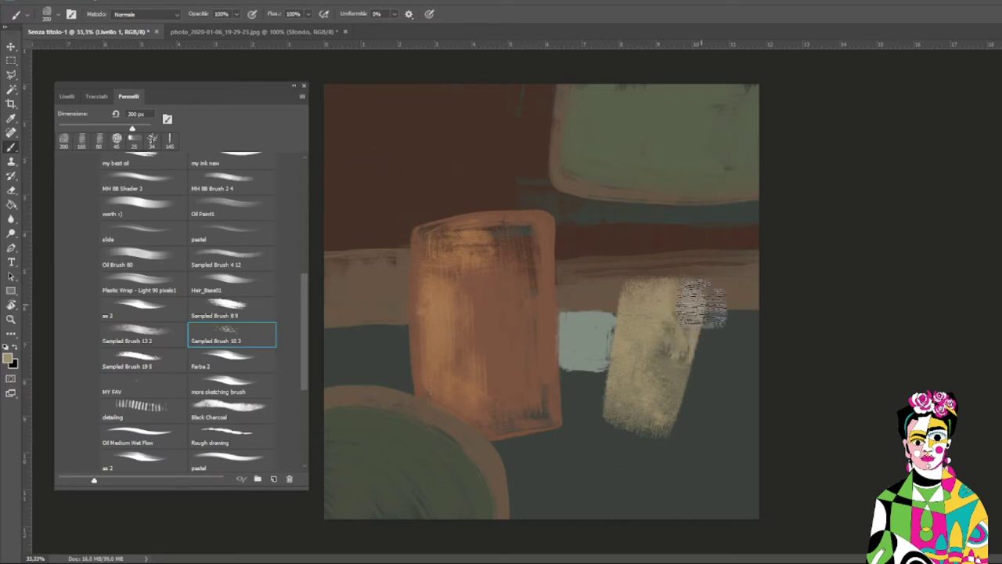
# - Widen the right beige block and add a new beige block at upper left
pyautogui.moveTo(701, 306)
pyautogui.mouseDown()
pyautogui.moveTo(649, 414)
pyautogui.moveTo(726, 344)
pyautogui.moveTo(705, 408)
pyautogui.moveTo(712, 427)
pyautogui.mouseUp()
pyautogui.moveTo(384, 235)
pyautogui.mouseDown()
pyautogui.moveTo(392, 190)
pyautogui.moveTo(415, 208)
pyautogui.moveTo(392, 152)
pyautogui.moveTo(381, 235)
pyautogui.moveTo(402, 157)
pyautogui.moveTo(423, 210)
pyautogui.mouseUp()
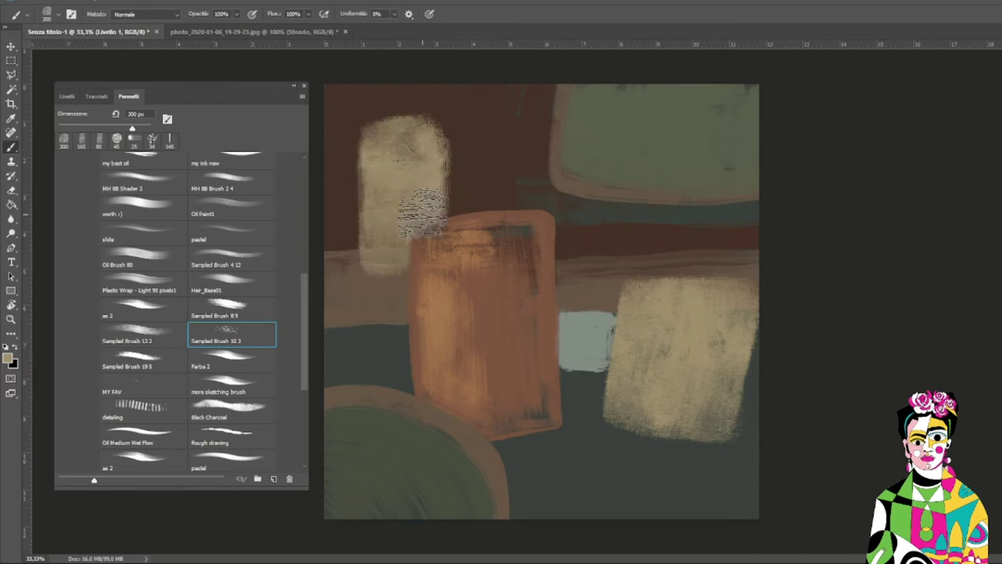
pyautogui.press('[')
pyautogui.press('[')
pyautogui.press('[')
pyautogui.hotkey('ctrl', 'z')
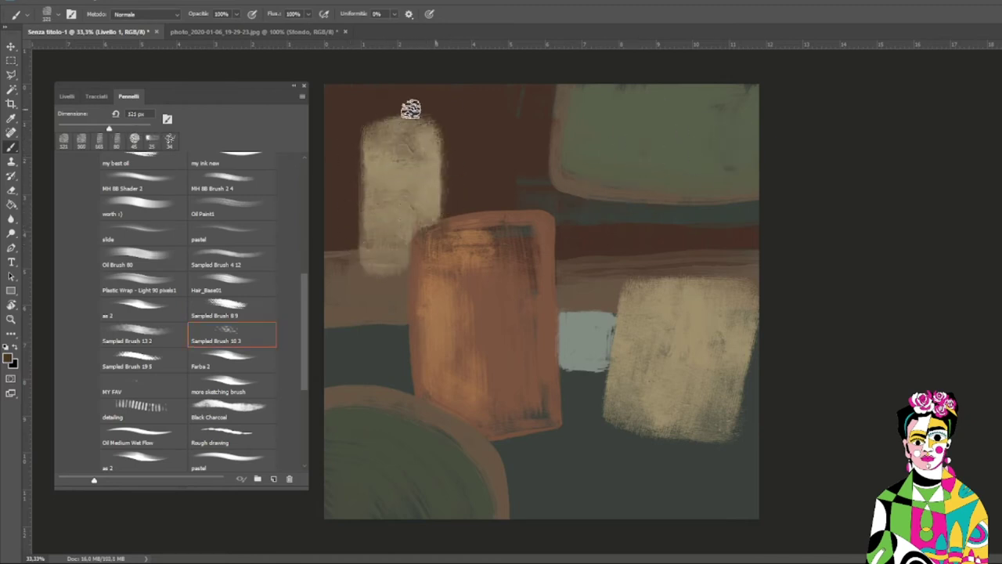
pyautogui.keyDown('alt'); pyautogui.click(368, 266); pyautogui.keyUp('alt')
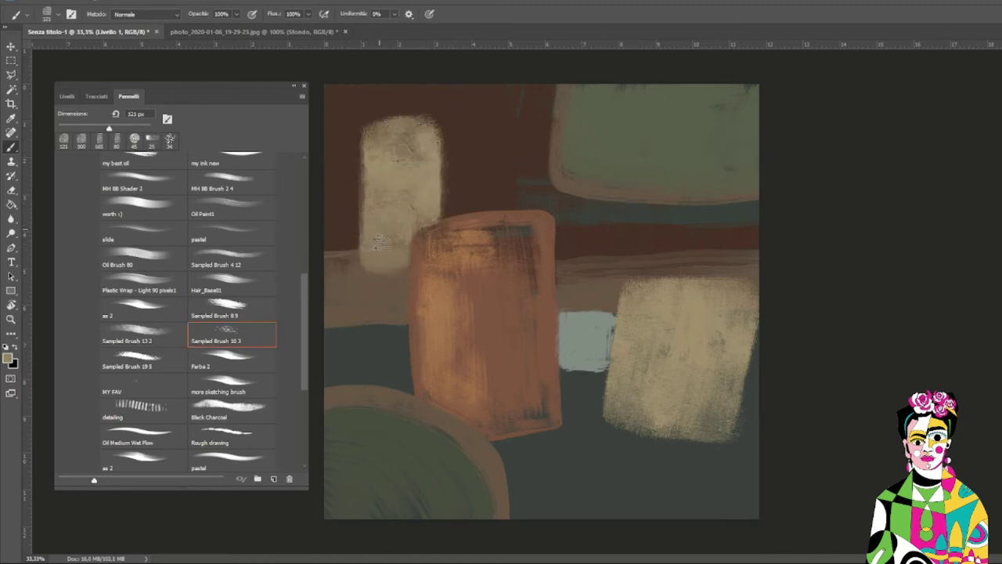
# - Extend the pale blue block downward and cover the dark streaks on the orange block
pyautogui.keyDown('alt'); pyautogui.click(587, 336); pyautogui.keyUp('alt')
pyautogui.moveTo(564, 369)
pyautogui.mouseDown()
pyautogui.moveTo(580, 367)
pyautogui.moveTo(599, 407)
pyautogui.moveTo(575, 439)
pyautogui.moveTo(576, 430)
pyautogui.mouseUp()
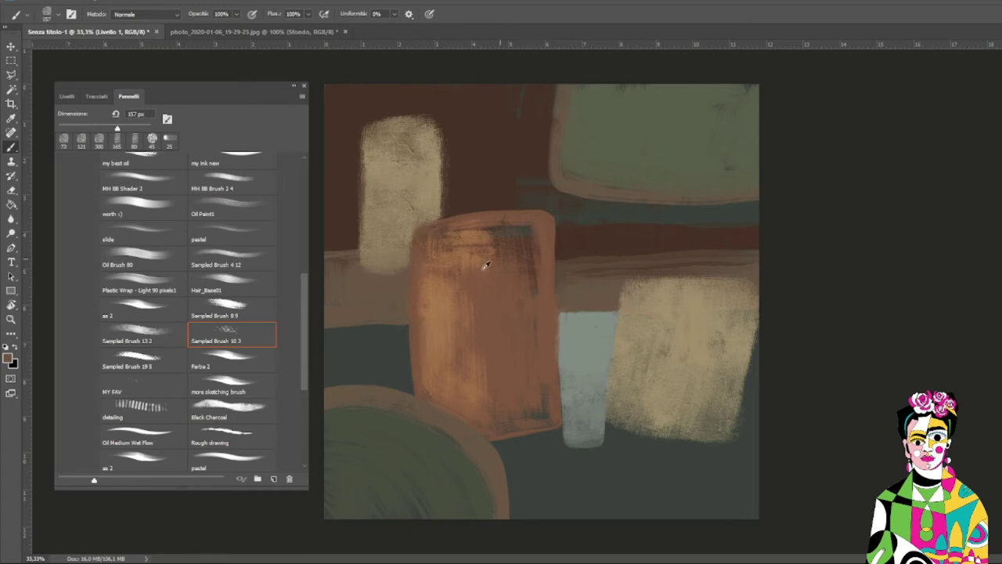
pyautogui.moveTo(486, 264)
pyautogui.mouseDown()
pyautogui.moveTo(474, 290)
pyautogui.moveTo(419, 291)
pyautogui.moveTo(465, 230)
pyautogui.moveTo(538, 222)
pyautogui.moveTo(466, 239)
pyautogui.moveTo(425, 290)
pyautogui.moveTo(495, 377)
pyautogui.mouseUp()
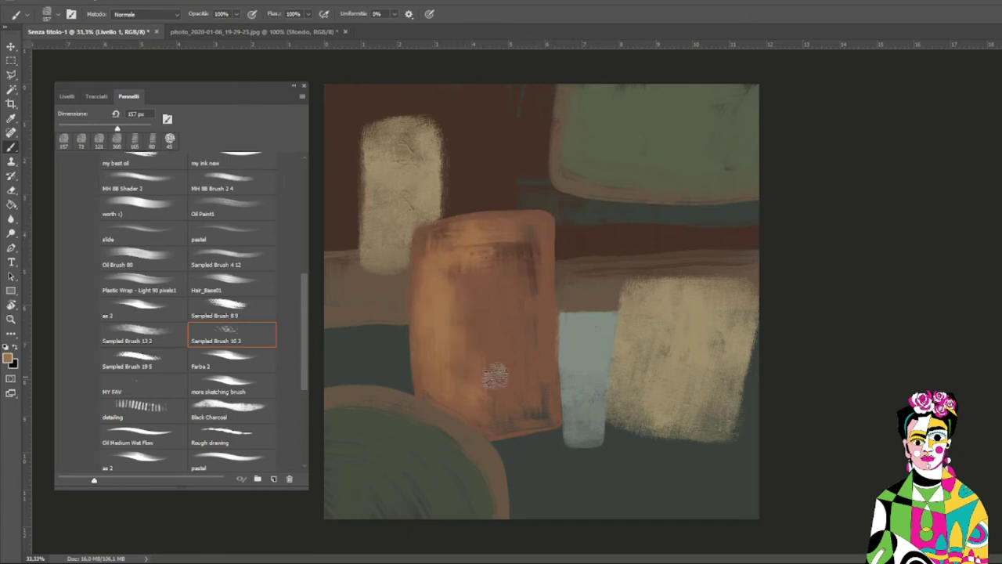
pyautogui.press(']')
pyautogui.press(']')
pyautogui.press(']')
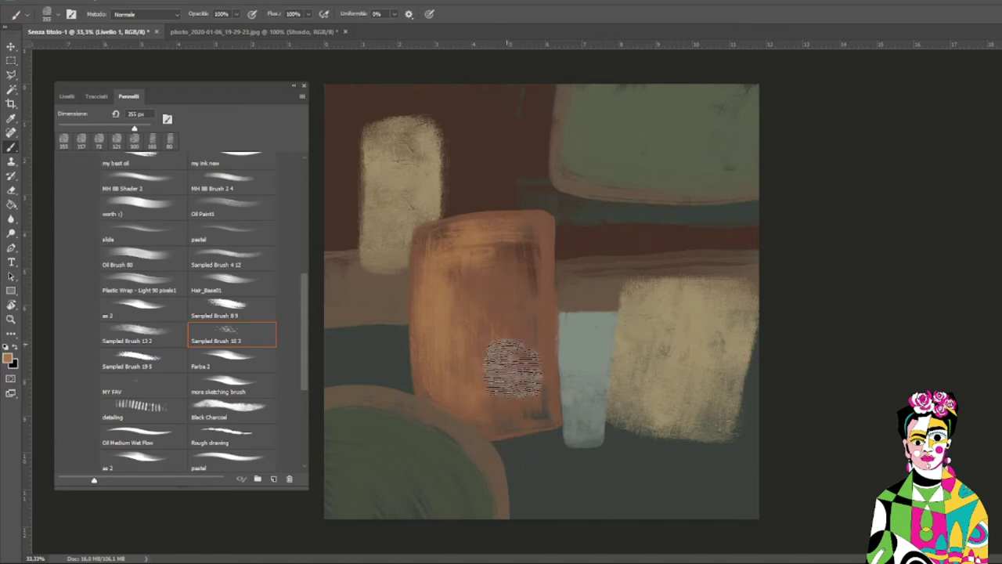
# - Sample a grey-green from the colour palette and the painting for the green block
pyautogui.click(66, 96)
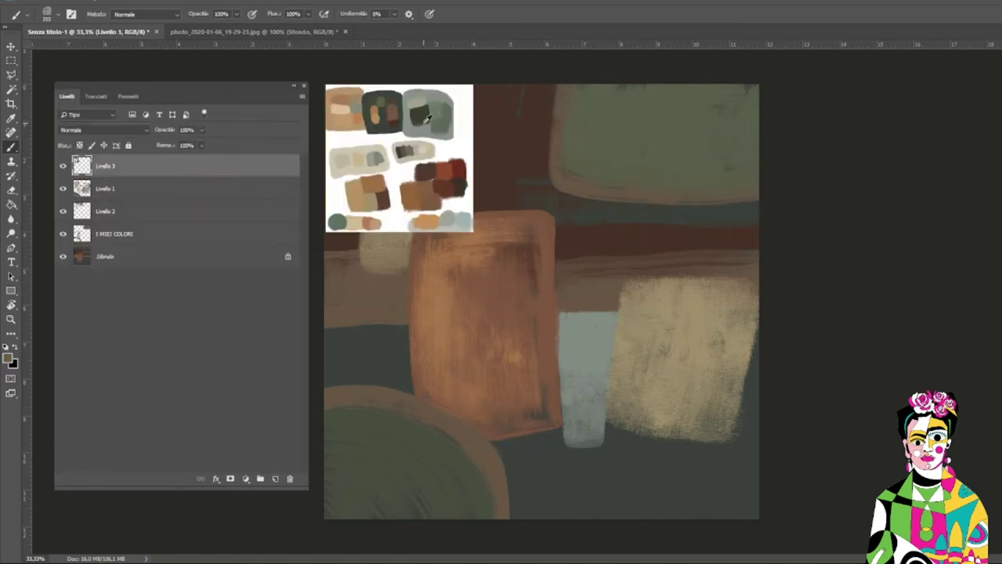
pyautogui.keyDown('alt'); pyautogui.click(356, 162); pyautogui.keyUp('alt')
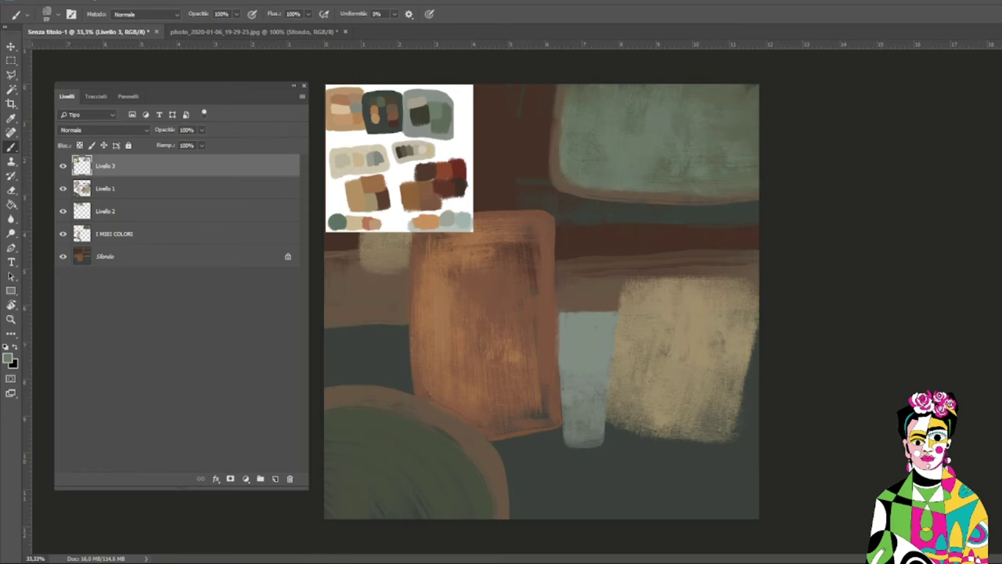
pyautogui.scroll(3, 610, 285)
pyautogui.hotkey('ctrl', '0')
pyautogui.keyDown('alt'); pyautogui.click(624, 173); pyautogui.keyUp('alt')
# - Copy the colour palette onto a new layer and move it to the lower-right corner
pyautogui.press('v')
pyautogui.hotkey('ctrl', 'shift', 'j')
pyautogui.moveTo(442, 171); pyautogui.dragTo(703, 428)
# - On Livello 3, paint lighter grey-green strokes over the top-right green block
pyautogui.click(11, 147)
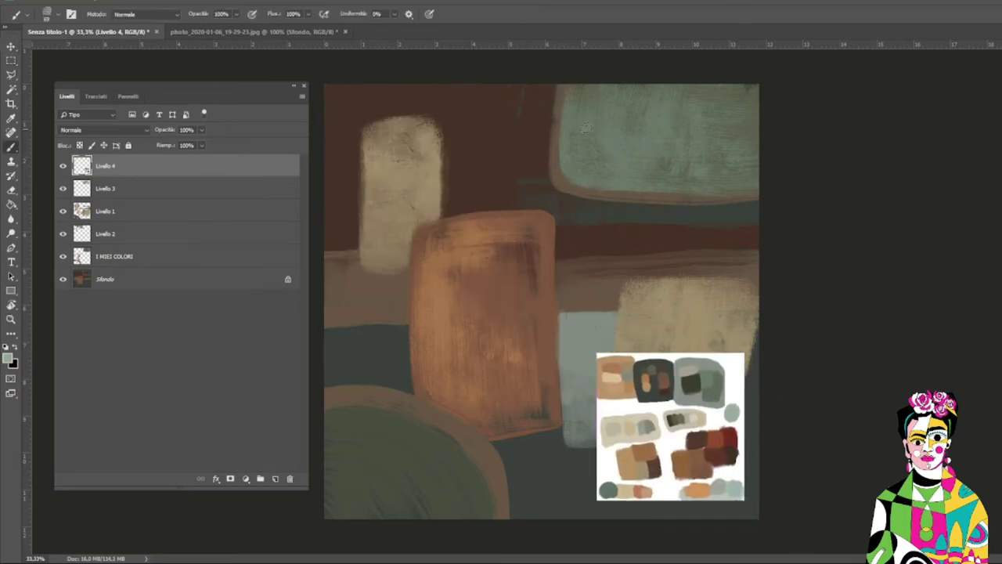
pyautogui.hotkey('alt', '[')
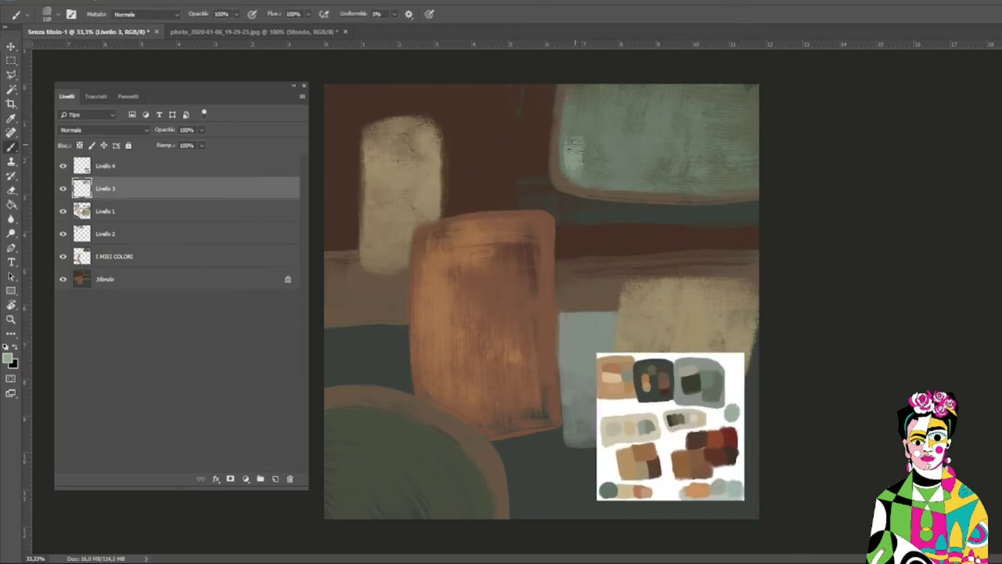
pyautogui.scroll(1, 732, 101)
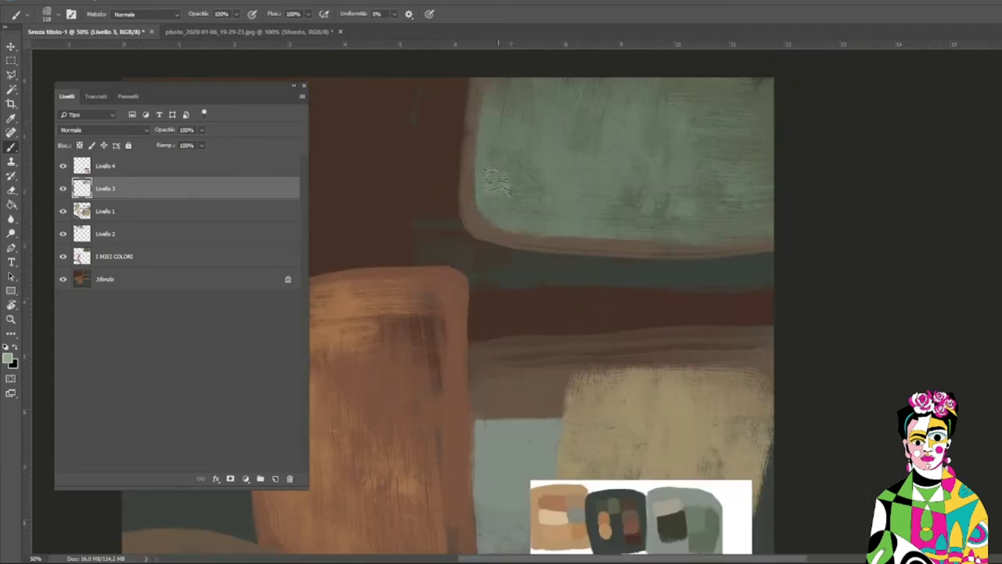
pyautogui.scroll(1, 576, 117)
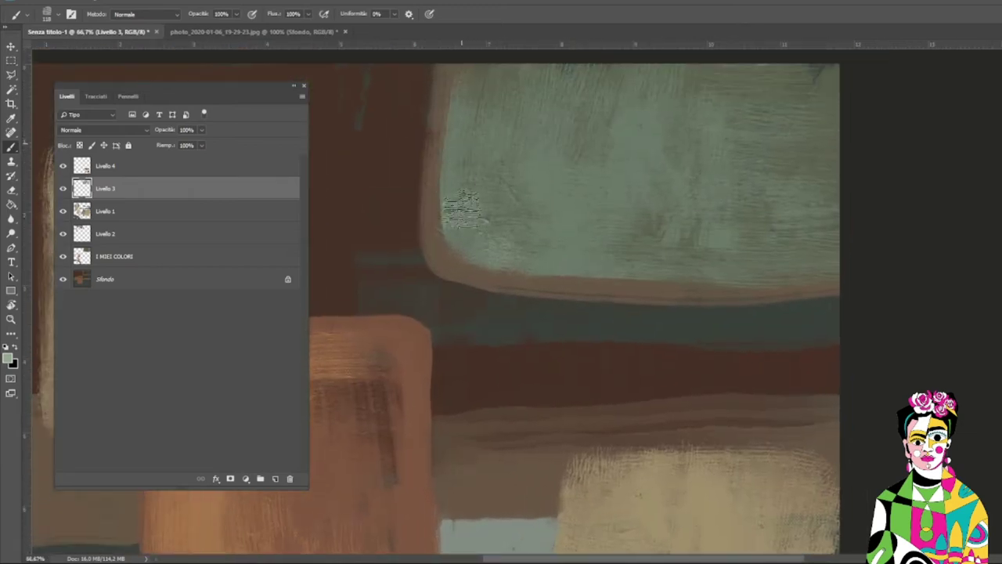
pyautogui.moveTo(495, 200)
pyautogui.mouseDown()
pyautogui.moveTo(472, 235)
pyautogui.moveTo(526, 188)
pyautogui.moveTo(453, 167)
pyautogui.moveTo(453, 106)
pyautogui.mouseUp()
pyautogui.moveTo(456, 217); pyautogui.dragTo(491, 184)
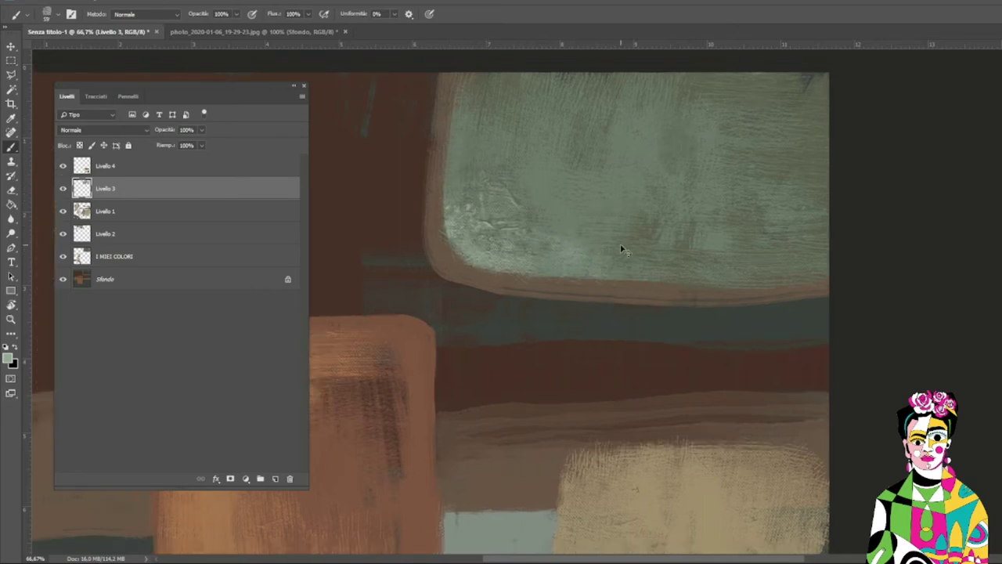
pyautogui.scroll(-2, 622, 245)
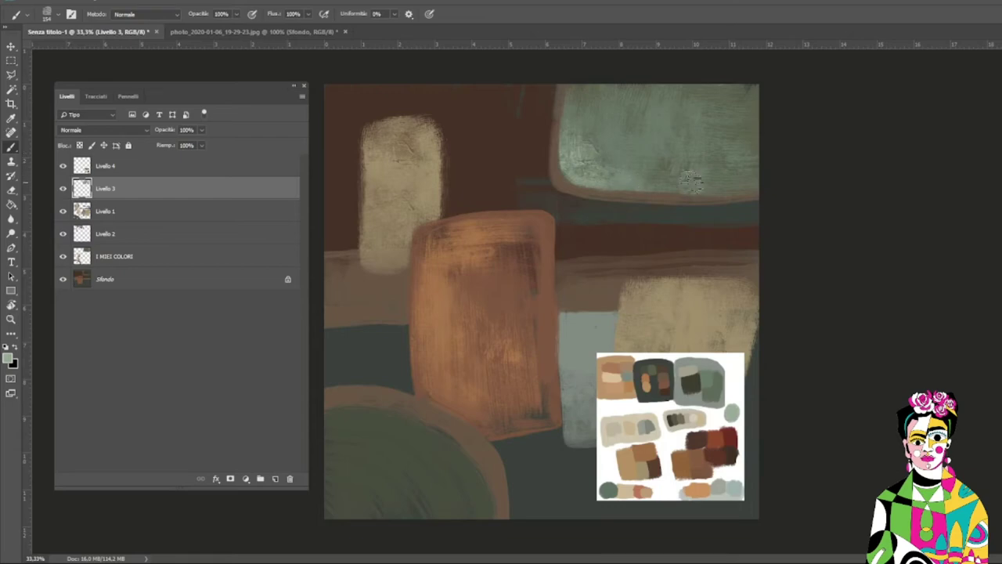
# - Set brush opacity to 30%, sample a lighter grey-green, and move the palette to the right-middle
pyautogui.press('3')
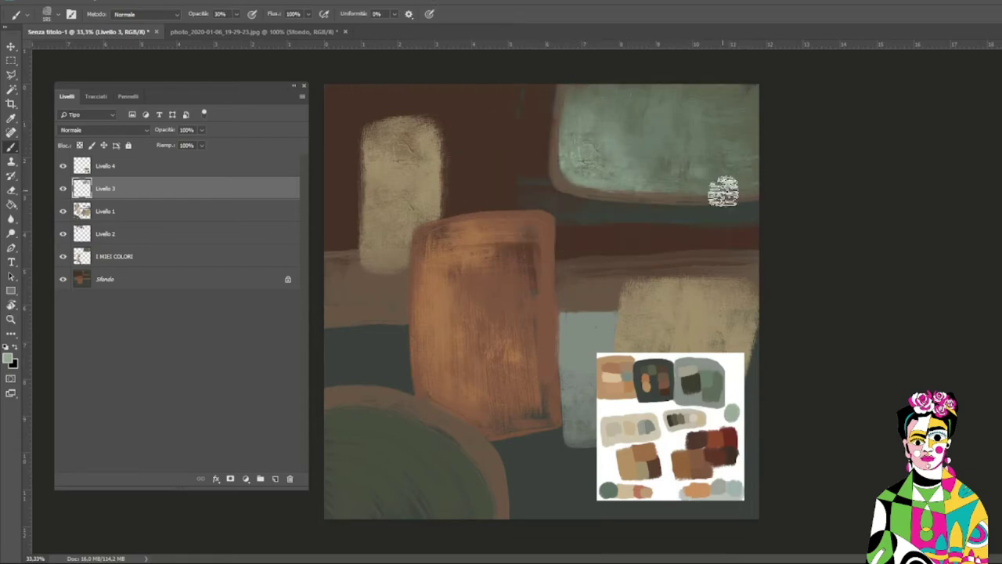
pyautogui.hotkey('ctrl', '+')
pyautogui.scroll(2, 735, 101)
pyautogui.scroll(-3, 665, 141)
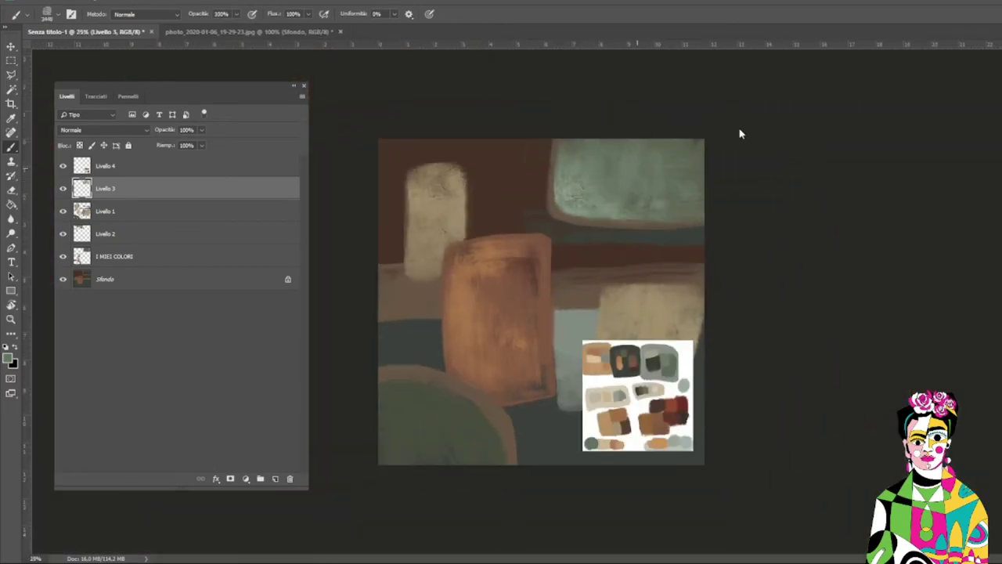
pyautogui.hotkey('ctrl', '+')
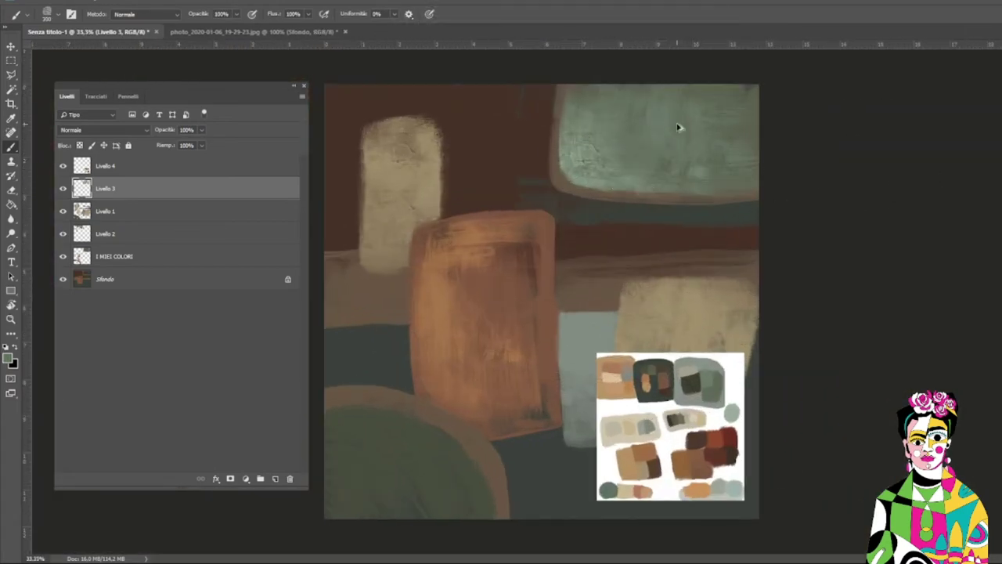
pyautogui.keyDown('alt'); pyautogui.click(627, 181); pyautogui.keyUp('alt')
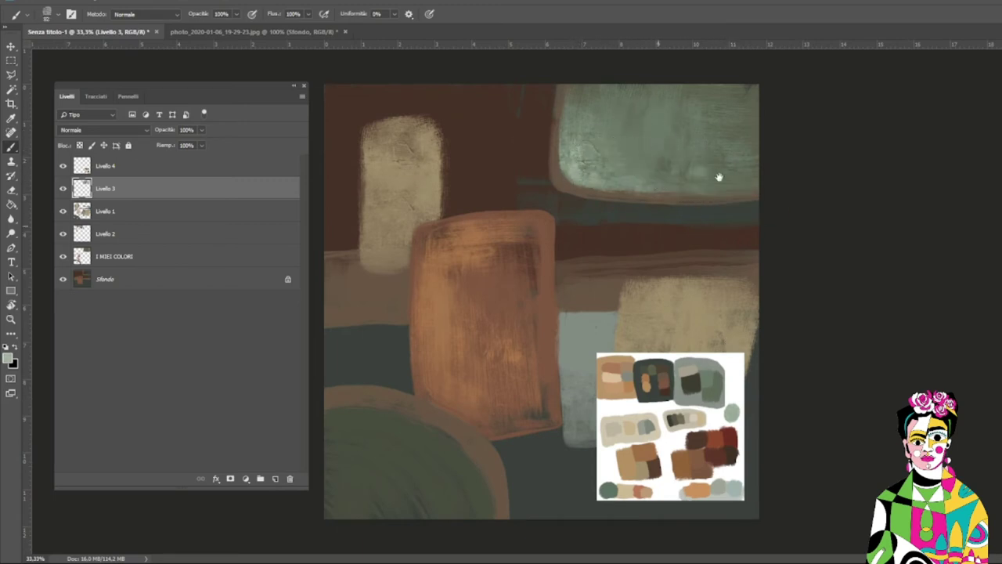
pyautogui.moveTo(624, 335); pyautogui.dragTo(628, 221)
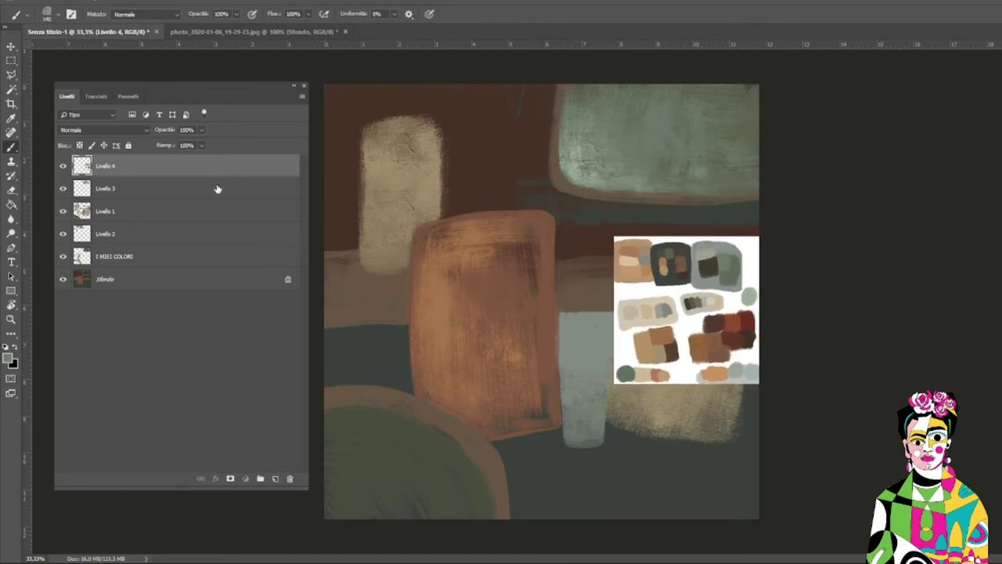
# - Add new layer Livello 5 and paint grey-green strokes across the lower-left green shape
pyautogui.click(217, 188)
pyautogui.click(275, 479)
pyautogui.moveTo(425, 436)
pyautogui.mouseDown()
pyautogui.moveTo(410, 503)
pyautogui.moveTo(333, 484)
pyautogui.mouseUp()
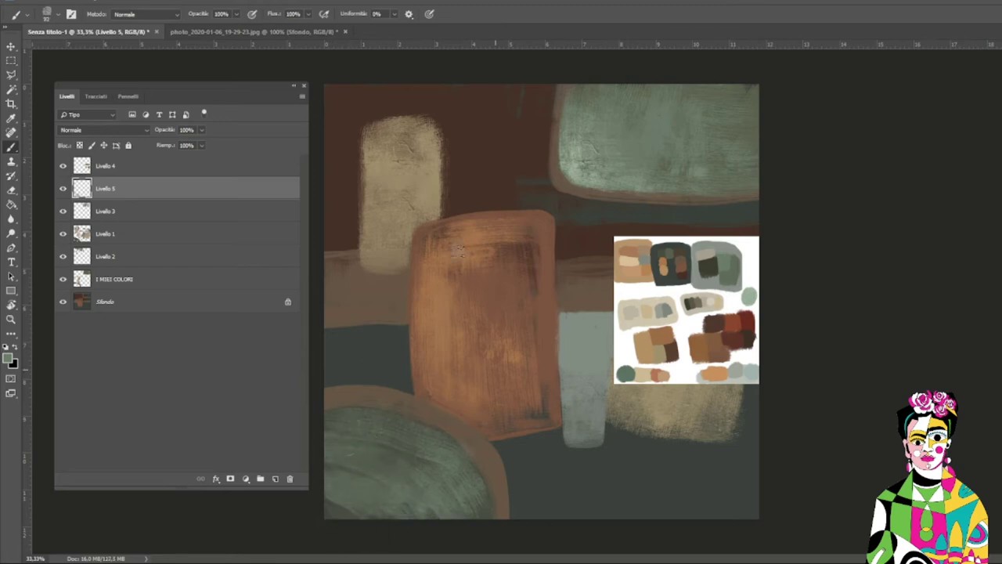
pyautogui.moveTo(470, 480); pyautogui.dragTo(392, 447)
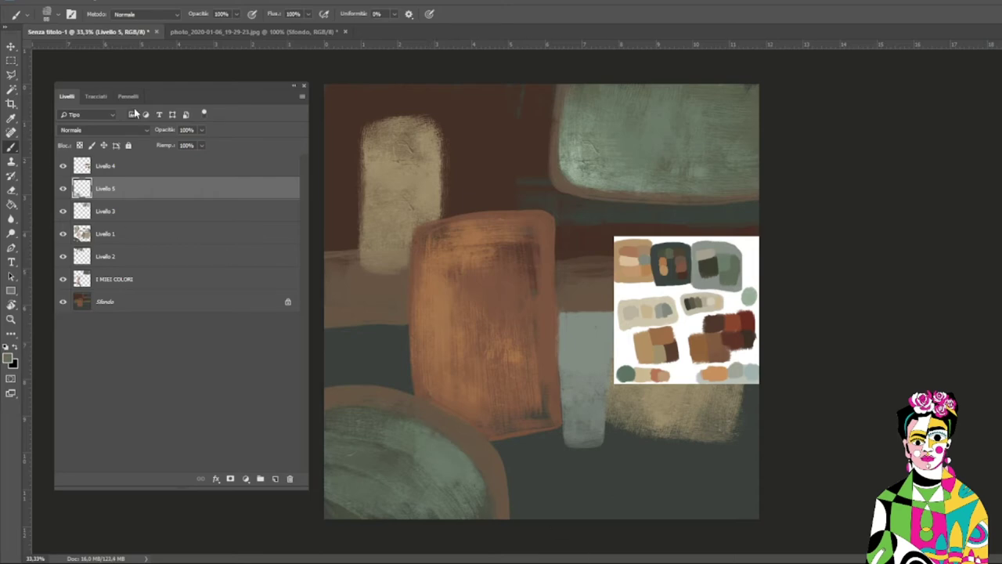
pyautogui.click(128, 95)
pyautogui.scroll(1, 195, 313)
# - With a broad oil brush, paint light beige along the beige rectangle's edges and darken the orange edge
pyautogui.moveTo(216, 235); pyautogui.dragTo(213, 188)
pyautogui.click(143, 330)
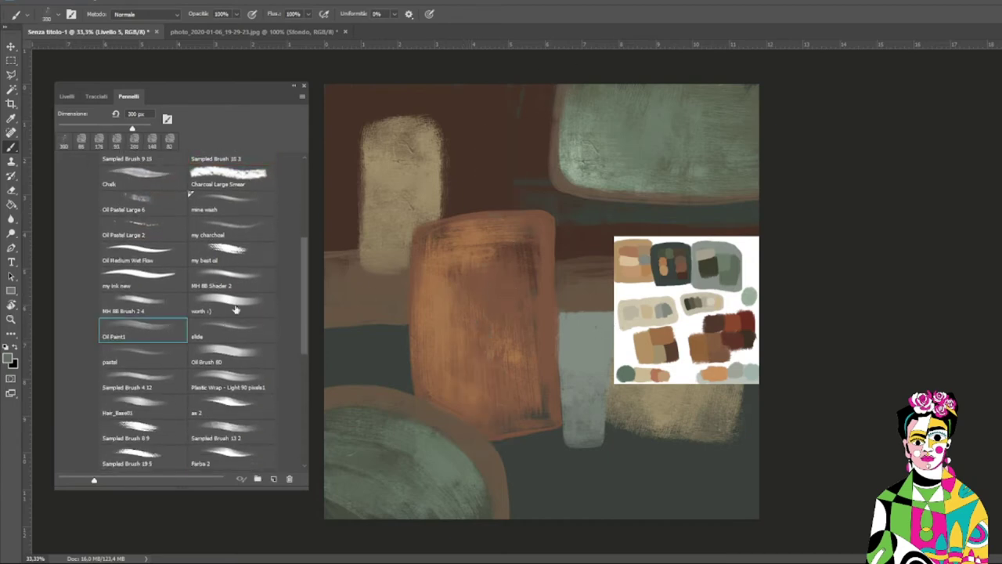
pyautogui.scroll(-1, 235, 310)
pyautogui.click(141, 403)
pyautogui.click(160, 427)
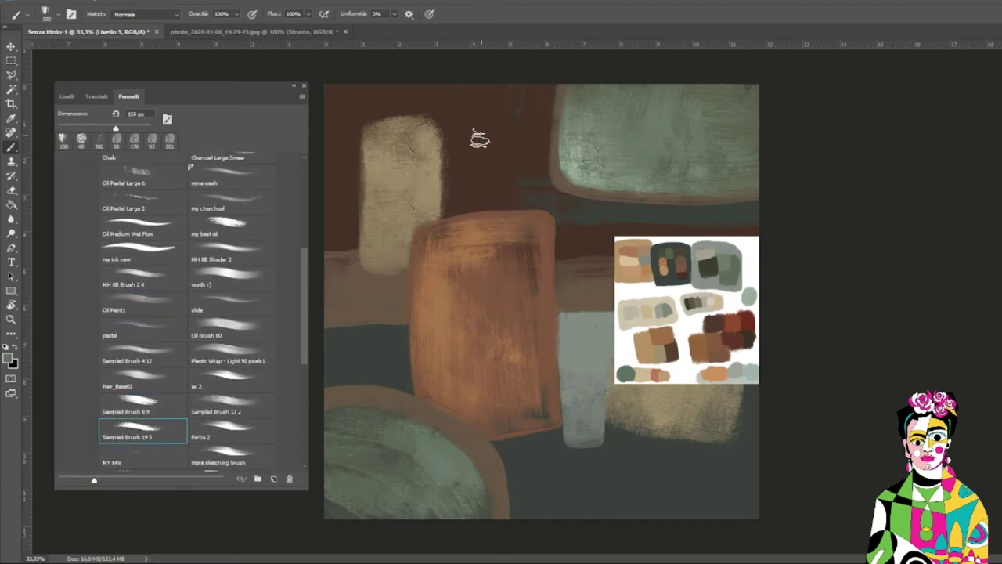
pyautogui.keyDown('alt'); pyautogui.click(423, 156); pyautogui.keyUp('alt')
pyautogui.moveTo(446, 125); pyautogui.dragTo(447, 184)
pyautogui.moveTo(360, 149); pyautogui.dragTo(361, 258)
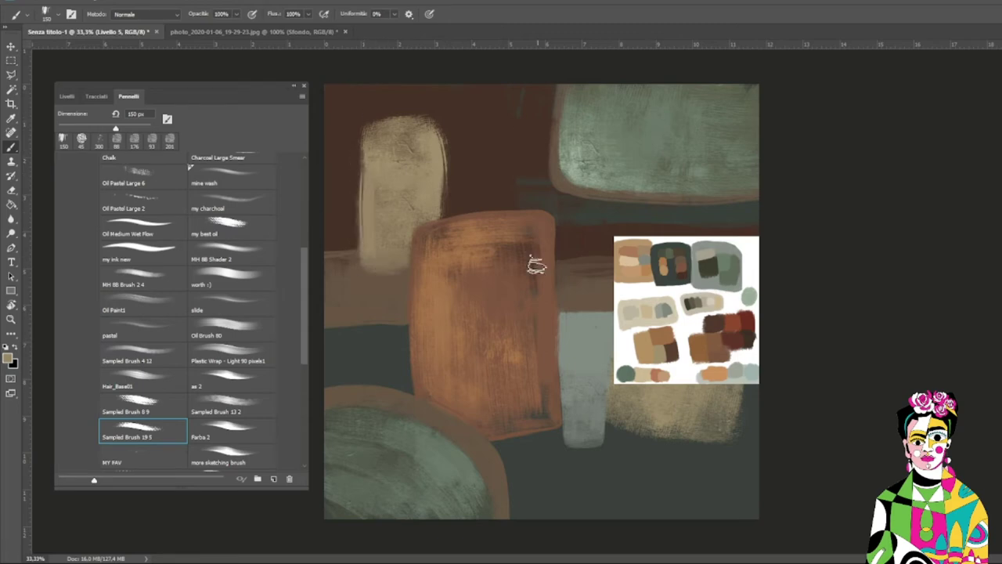
pyautogui.moveTo(360, 160); pyautogui.dragTo(360, 215)
pyautogui.moveTo(362, 129); pyautogui.dragTo(357, 258)
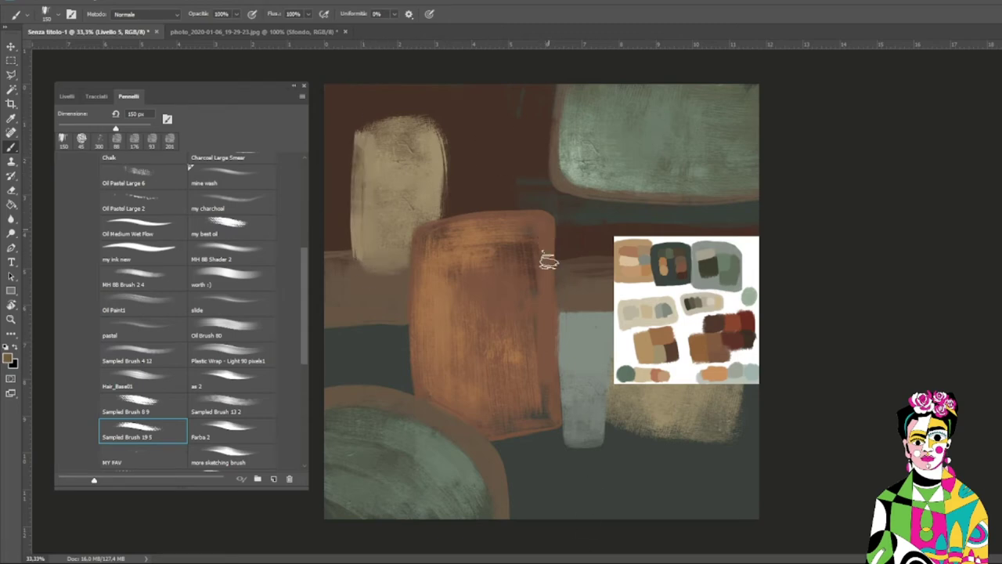
pyautogui.moveTo(559, 332); pyautogui.dragTo(556, 432)
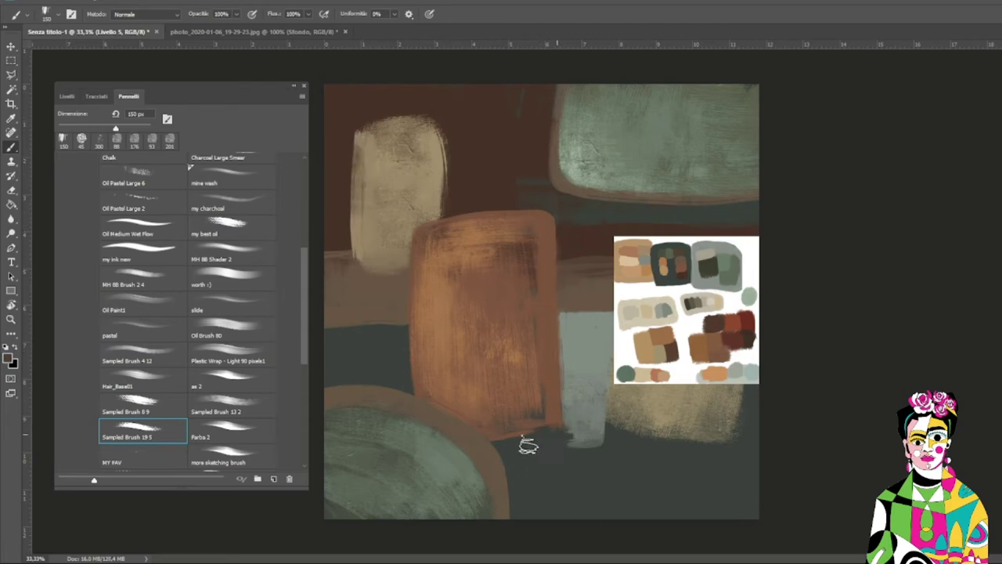
# - Test a 157 px textured brush on the beige and green areas, then undo the test strokes
pyautogui.click(224, 406)
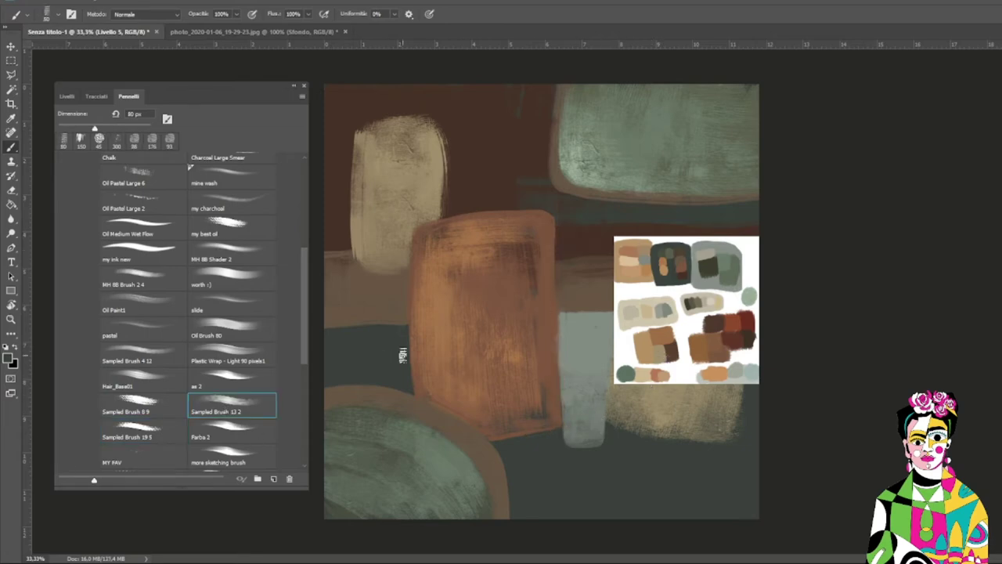
pyautogui.moveTo(397, 347); pyautogui.dragTo(474, 313)
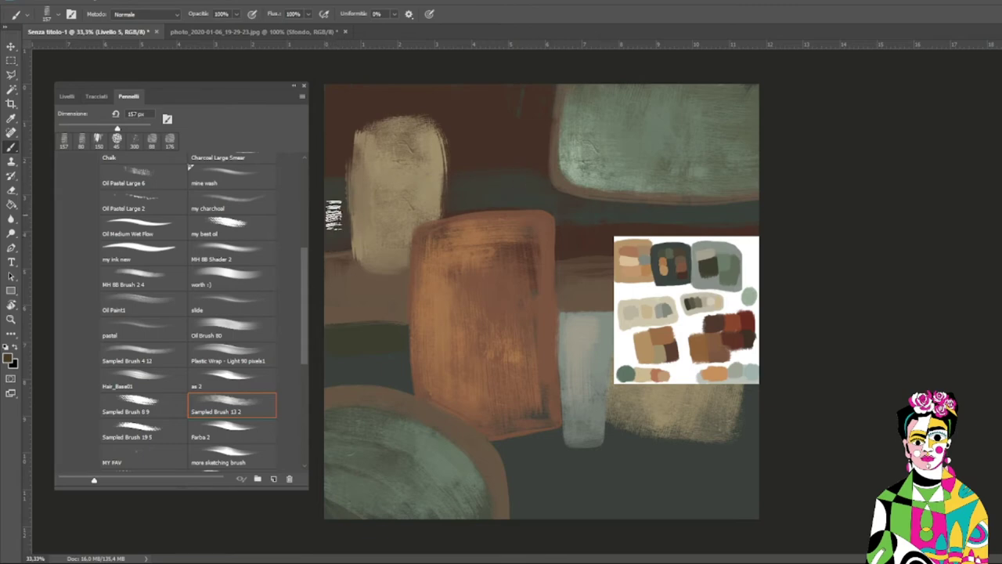
pyautogui.moveTo(337, 224); pyautogui.dragTo(364, 257)
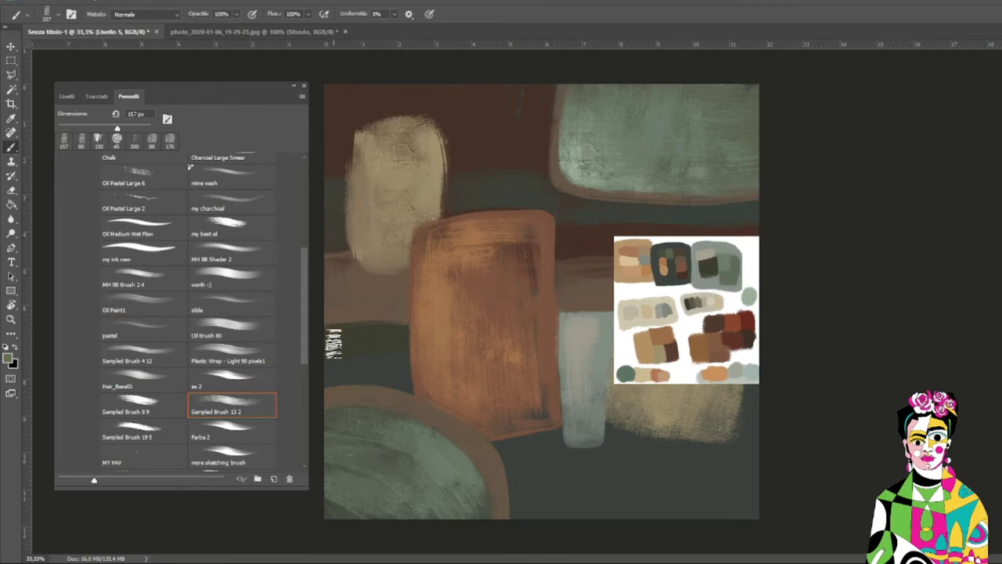
pyautogui.moveTo(331, 341); pyautogui.dragTo(404, 345)
pyautogui.keyDown('alt'); pyautogui.click(476, 322); pyautogui.keyUp('alt')
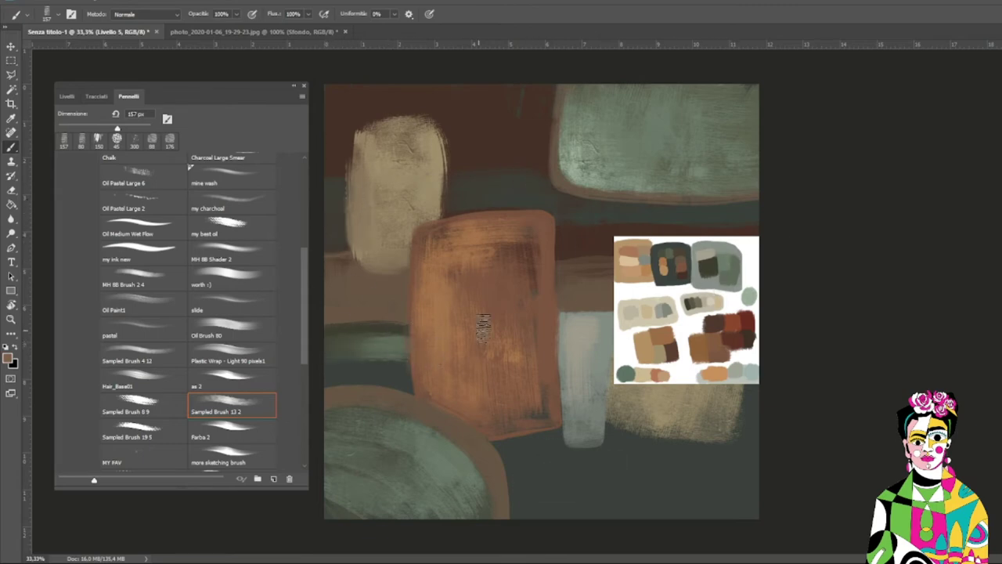
pyautogui.hotkey('ctrl', 'z')
pyautogui.hotkey('ctrl', 'z')
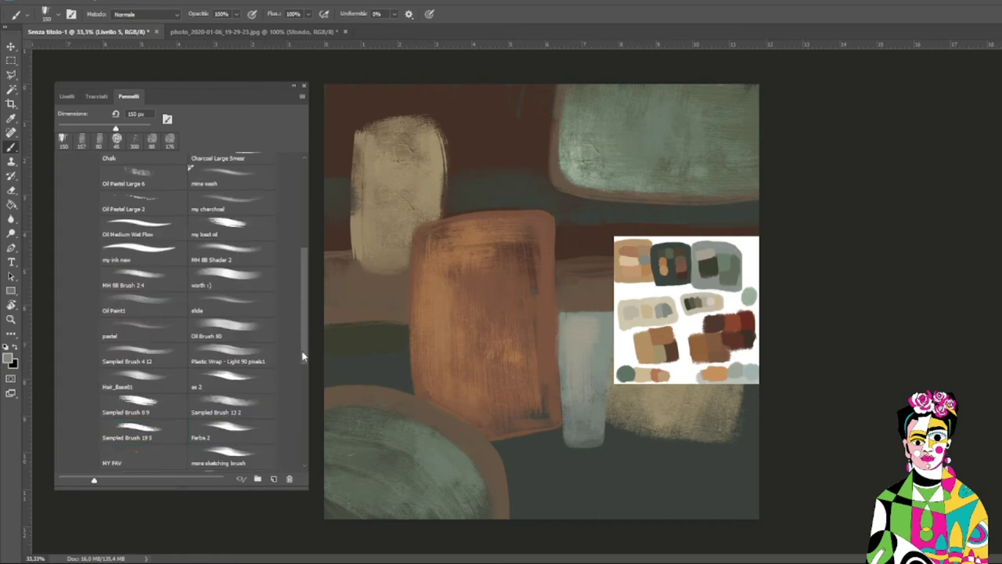
pyautogui.scroll(-2, 303, 356)
pyautogui.press('.')
pyautogui.press('.')
# - Sample orange and paint stitched hatch marks along the orange rectangle's edges, undoing the last stroke
pyautogui.press(',')
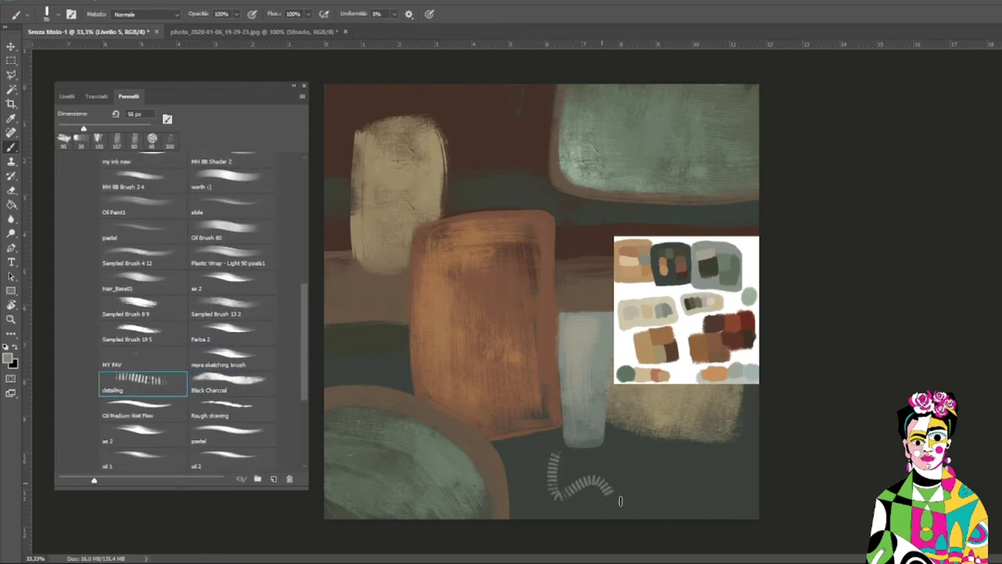
pyautogui.keyDown('alt'); pyautogui.click(450, 226); pyautogui.keyUp('alt')
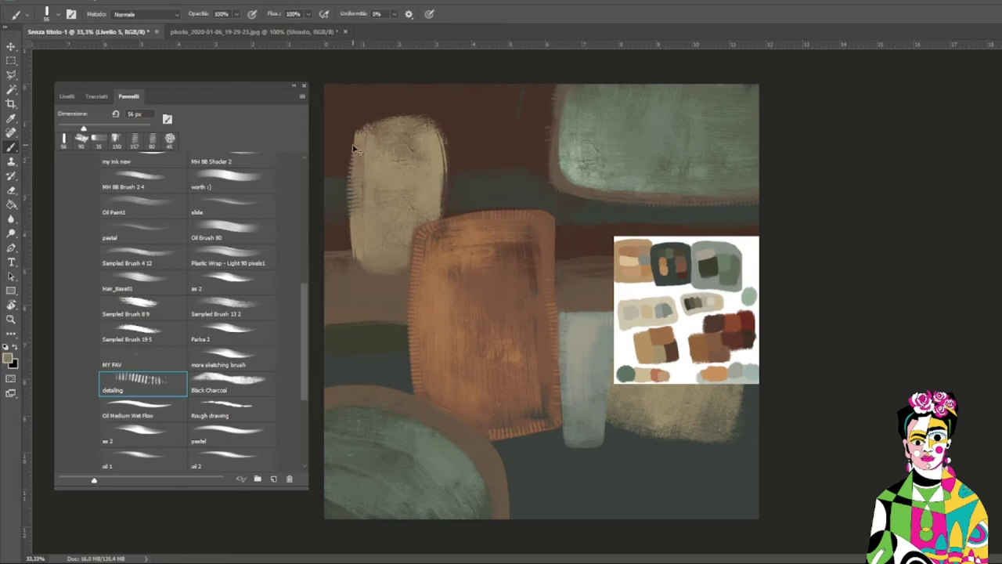
pyautogui.moveTo(354, 149); pyautogui.dragTo(353, 266)
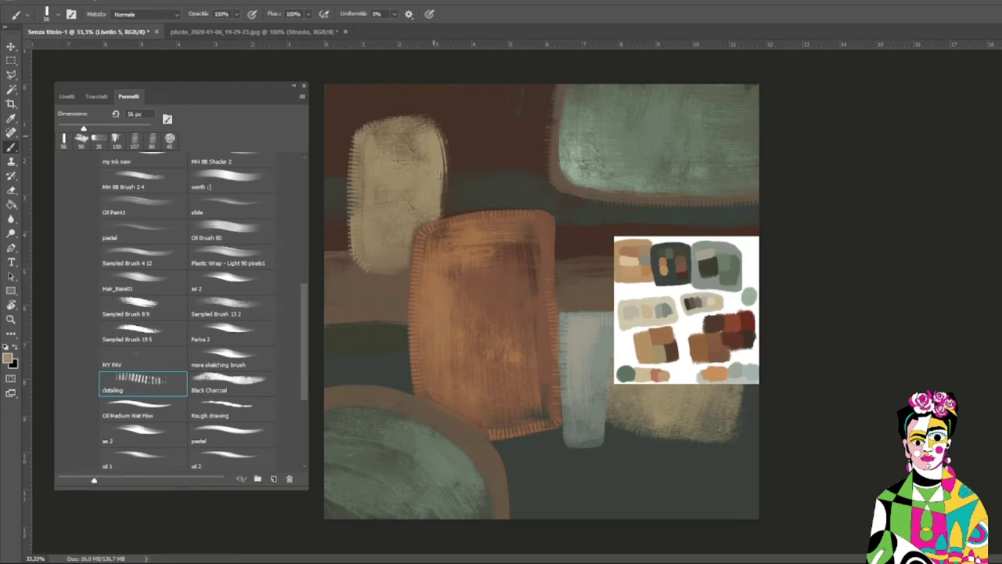
pyautogui.keyDown('alt'); pyautogui.click(329, 412); pyautogui.keyUp('alt')
pyautogui.press(']')
pyautogui.press(']')
pyautogui.press(']')
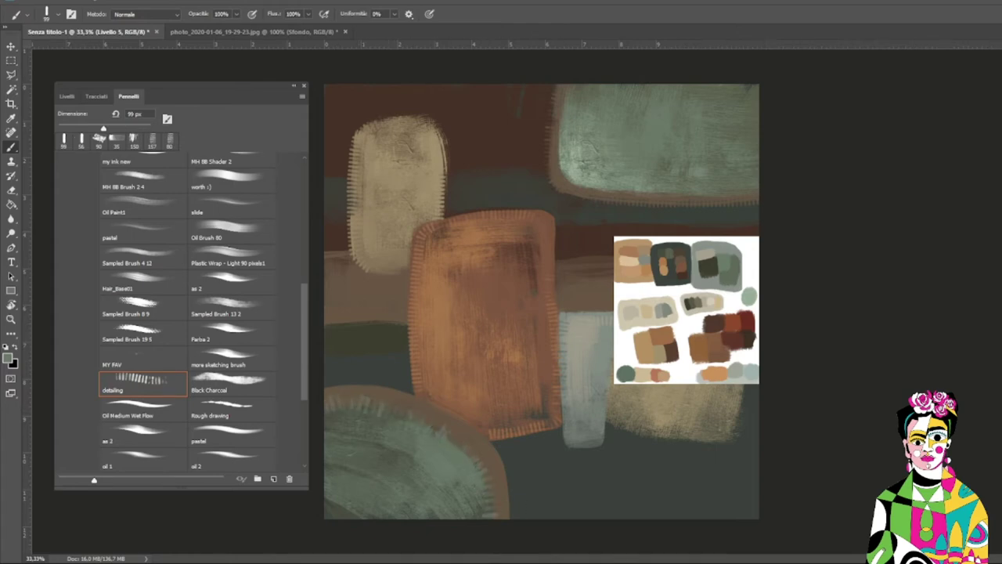
pyautogui.hotkey('ctrl', 'z')
pyautogui.hotkey('ctrl', 'z')
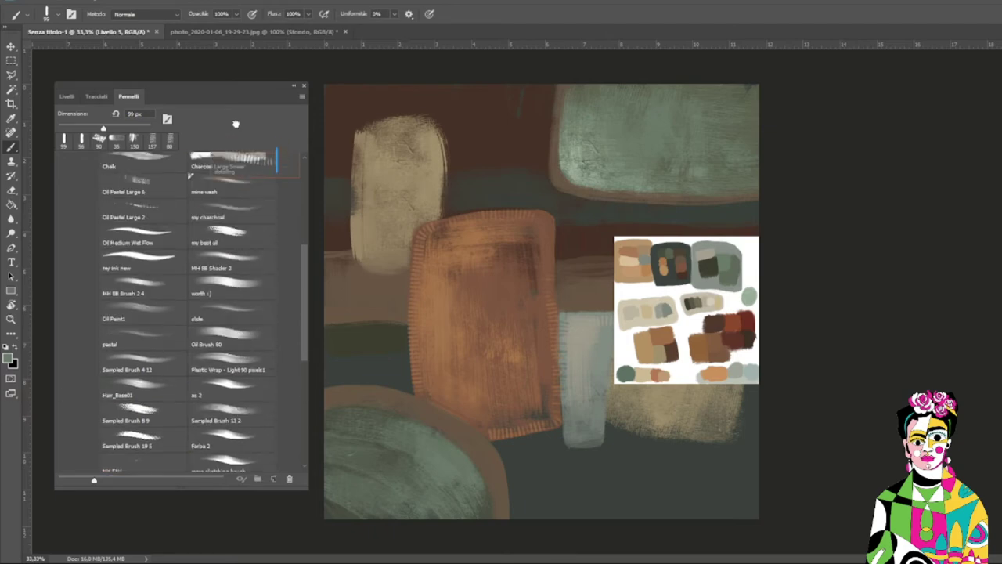
# - Choose an 85 px brush and touch up the grey-blue strip's bottom and right edges
pyautogui.moveTo(114, 396); pyautogui.dragTo(190, 426)
pyautogui.moveTo(303, 336); pyautogui.dragTo(285, 418)
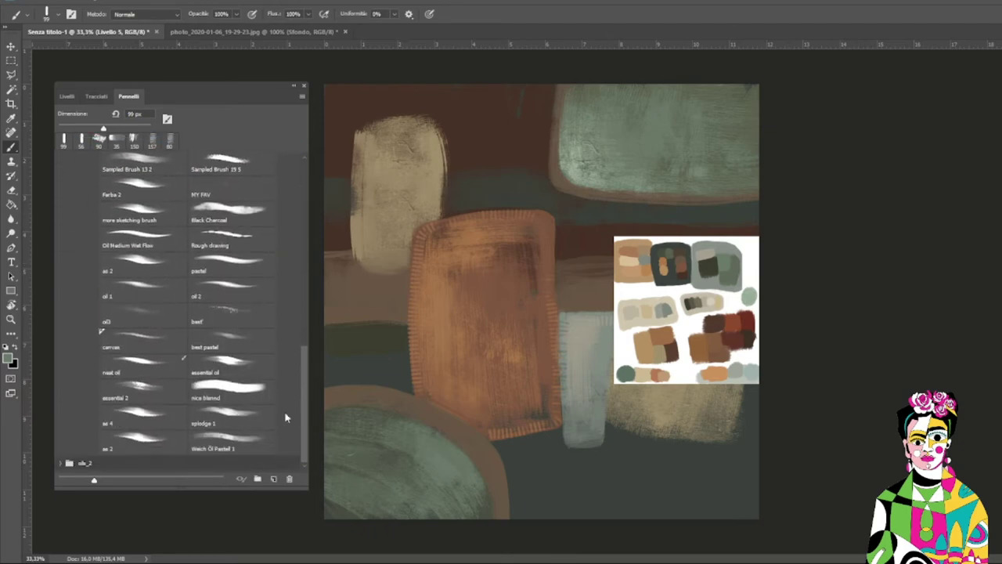
pyautogui.click(231, 314)
pyautogui.moveTo(513, 110)
pyautogui.mouseDown()
pyautogui.moveTo(481, 230)
pyautogui.moveTo(607, 482)
pyautogui.mouseUp()
pyautogui.hotkey('ctrl', 'z')
# - Try trial strokes with several brushes, including essential 2 and splodge 1, undoing each one
pyautogui.hotkey('ctrl', 'z')
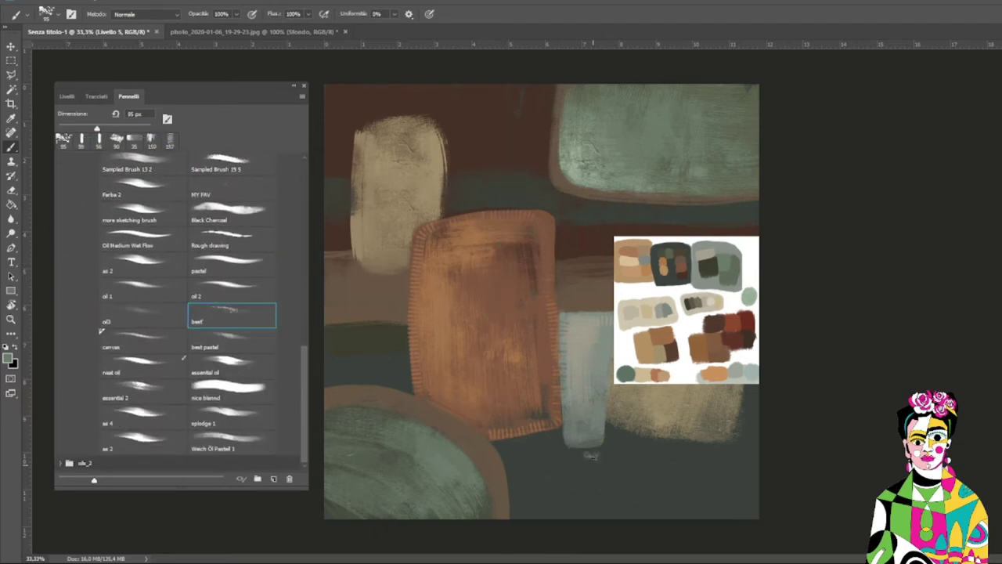
pyautogui.moveTo(578, 425); pyautogui.dragTo(615, 323)
pyautogui.press('.')
pyautogui.moveTo(571, 462); pyautogui.dragTo(603, 486)
pyautogui.hotkey('ctrl', 'z')
pyautogui.press('.')
pyautogui.press('.')
pyautogui.press('.')
pyautogui.press('.')
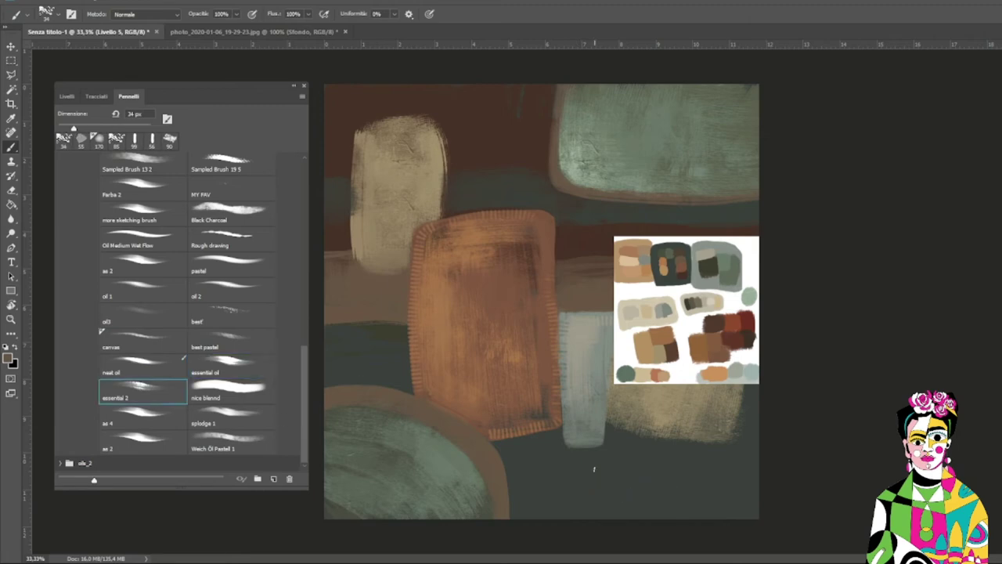
pyautogui.press('.')
pyautogui.press('.')
pyautogui.moveTo(501, 470); pyautogui.dragTo(642, 478)
pyautogui.hotkey('ctrl', 'z')
pyautogui.moveTo(650, 96); pyautogui.dragTo(368, 345)
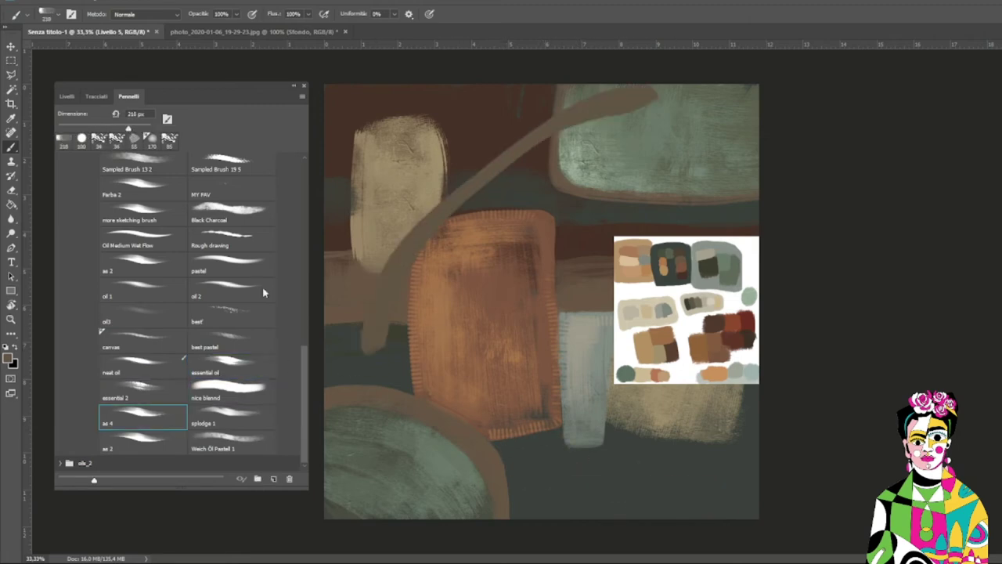
pyautogui.hotkey('ctrl', 'z')
pyautogui.press('.')
pyautogui.moveTo(560, 458)
pyautogui.mouseDown()
pyautogui.moveTo(577, 481)
pyautogui.moveTo(689, 493)
pyautogui.mouseUp()
pyautogui.hotkey('ctrl', 'z')
pyautogui.press('.')
pyautogui.hotkey('ctrl', 'z')
pyautogui.moveTo(534, 509); pyautogui.dragTo(545, 464)
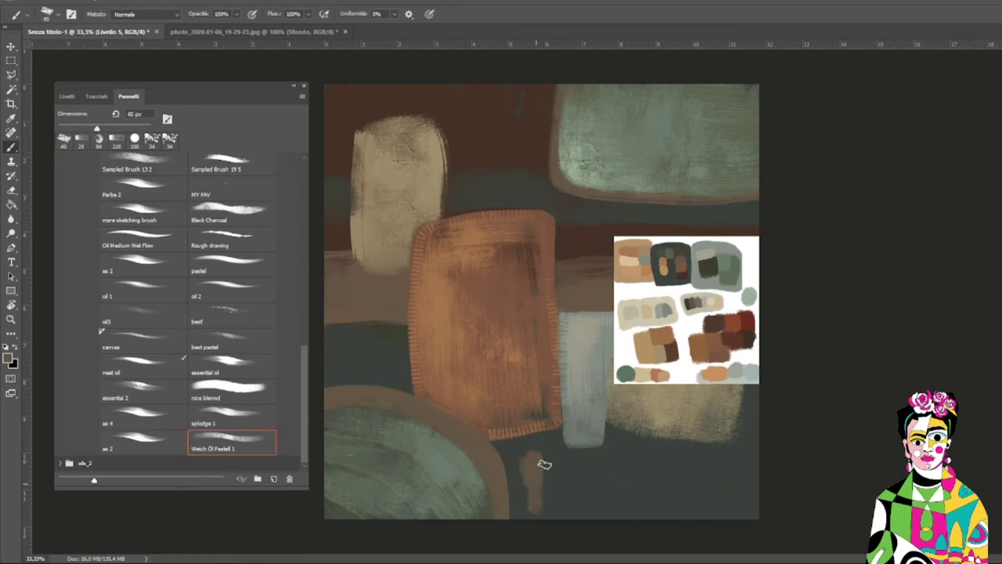
pyautogui.hotkey('ctrl', 'z')
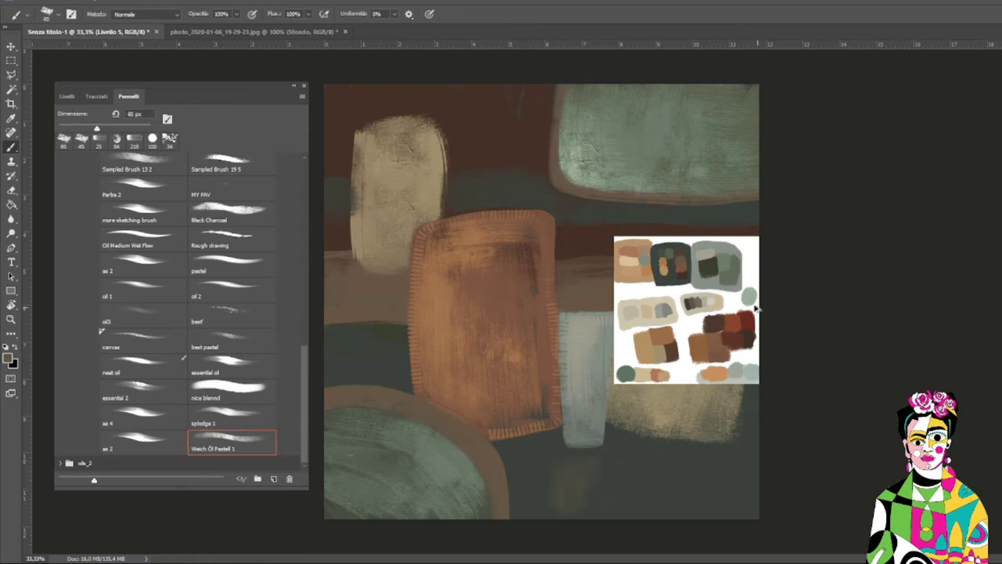
pyautogui.scroll(10, 235, 352)
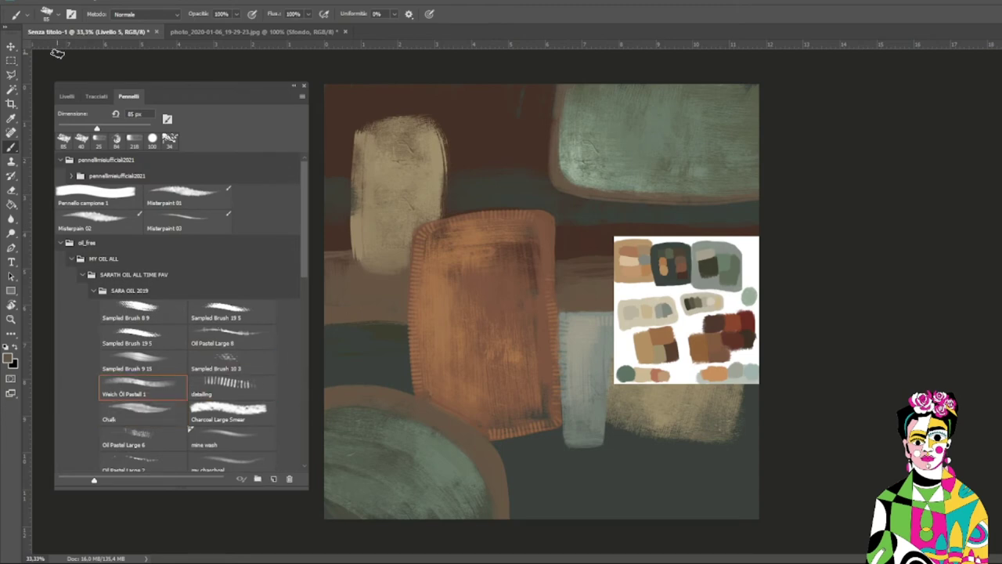
# - On Livello 4, use Sampled Brush 8 9 to paint a thin light stroke down the beige shape's right edge
pyautogui.click(67, 95)
pyautogui.click(137, 174)
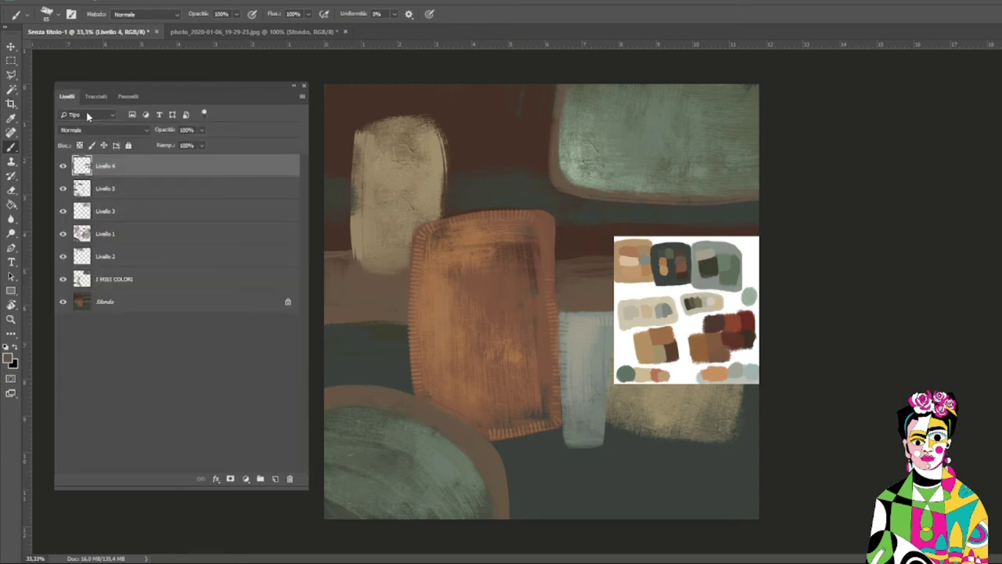
pyautogui.click(127, 96)
pyautogui.click(141, 309)
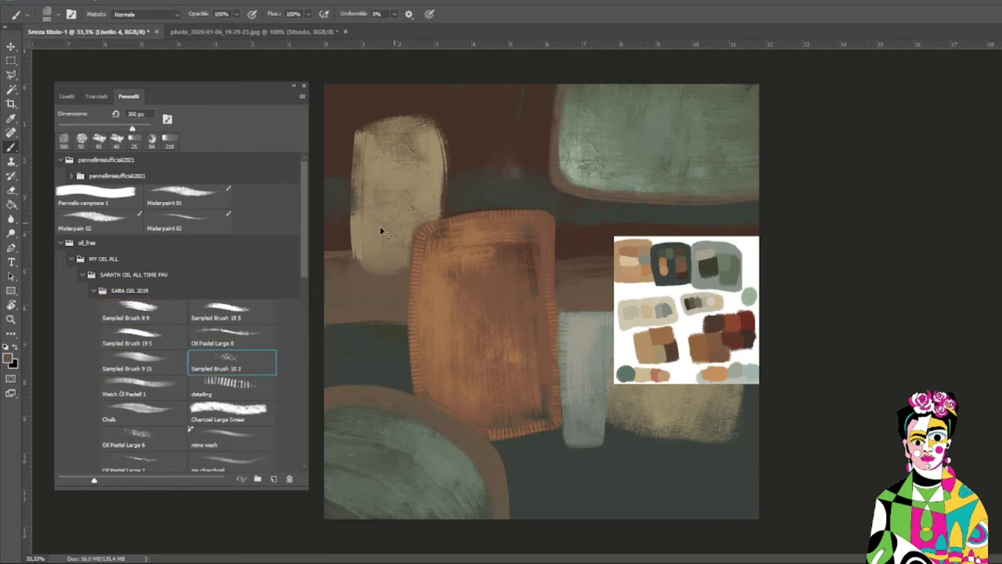
pyautogui.press(',')
pyautogui.moveTo(501, 117); pyautogui.dragTo(565, 164)
pyautogui.hotkey('ctrl', 'z')
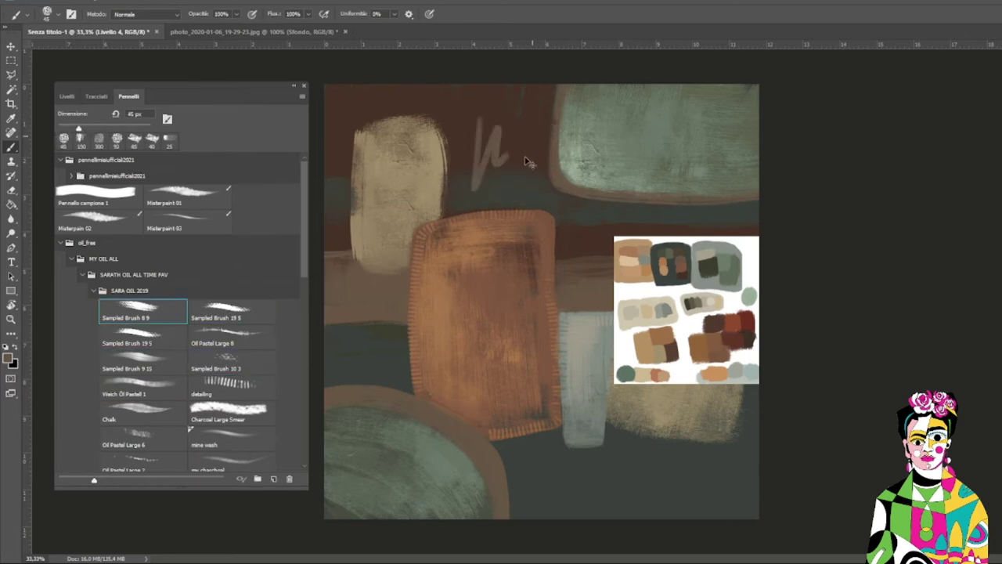
pyautogui.hotkey('ctrl', 'z')
pyautogui.press('[')
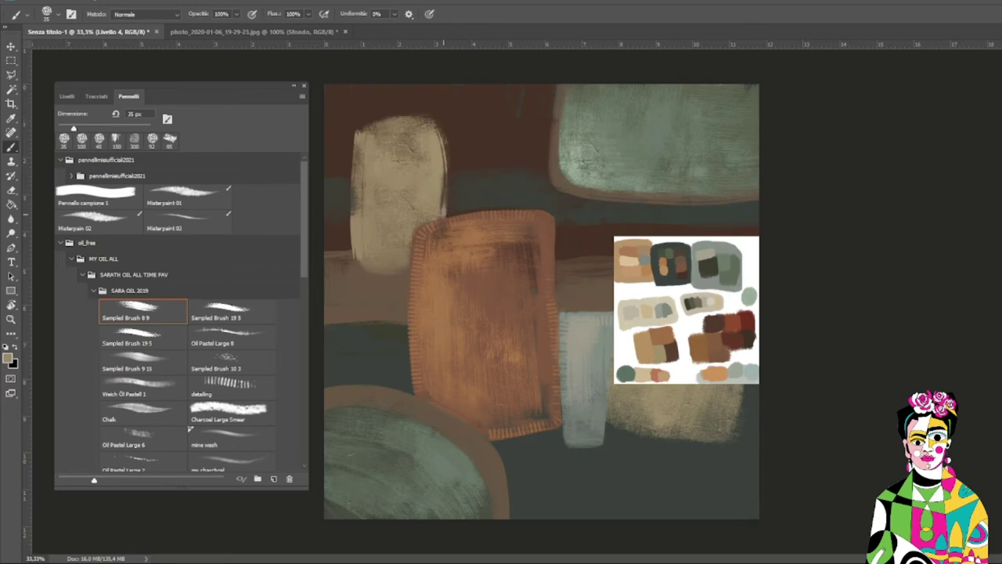
pyautogui.moveTo(443, 124); pyautogui.dragTo(440, 220)
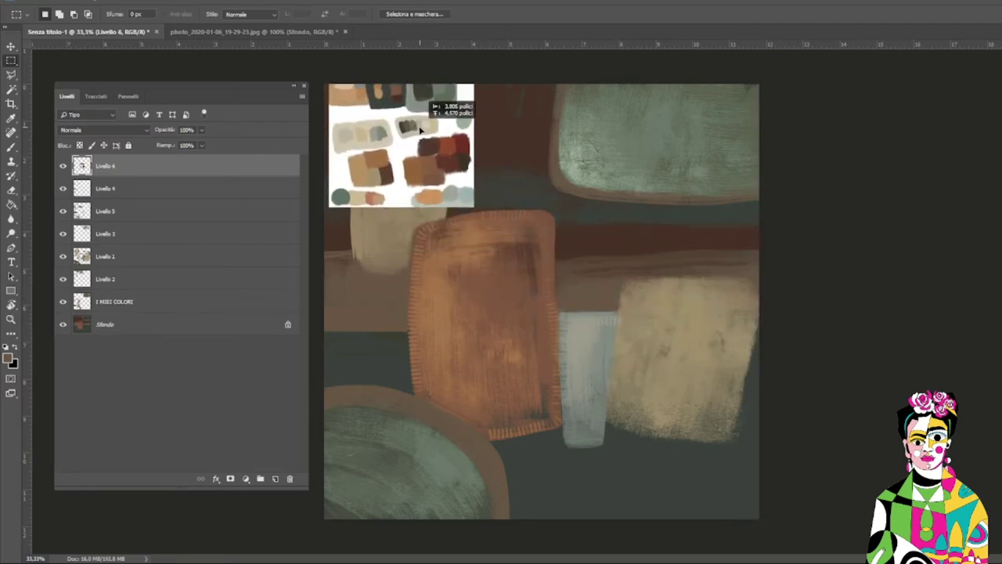
# - Hide the palette reference, add new layer Livello 7, and sample a pale grey from the painting
pyautogui.click(63, 166)
pyautogui.press('b')
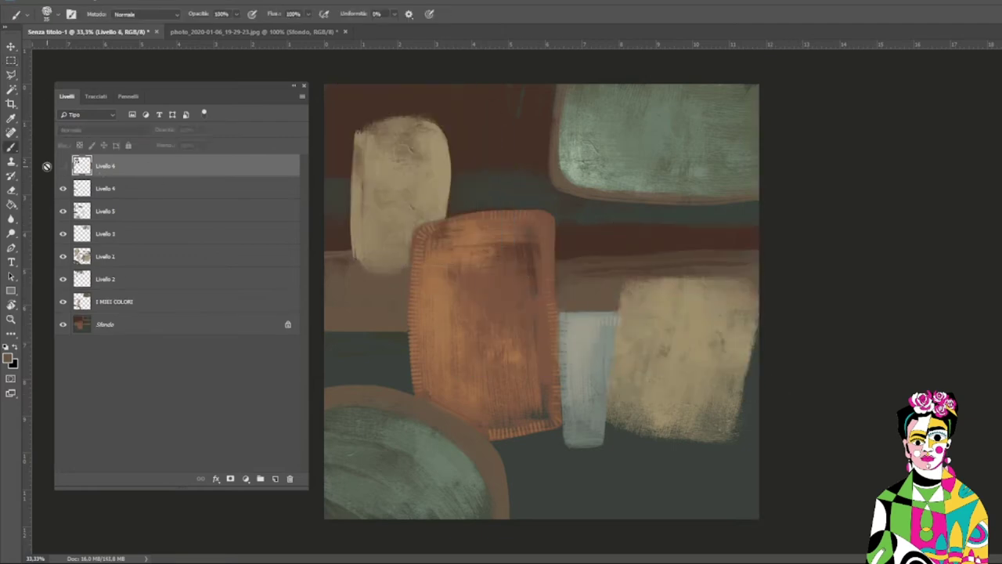
pyautogui.hotkey('alt', '[')
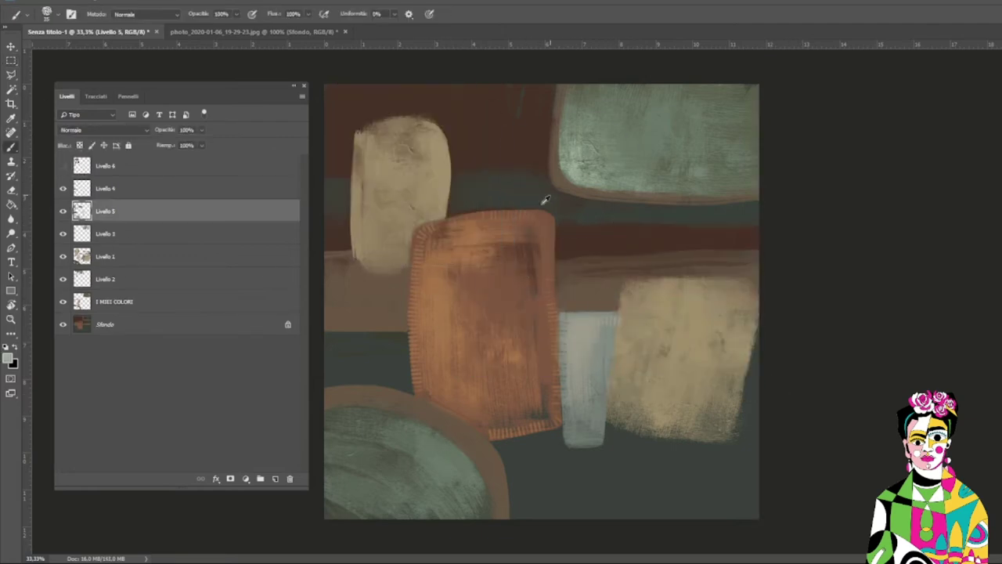
pyautogui.hotkey('ctrl', 'shift', 'alt', 'n')
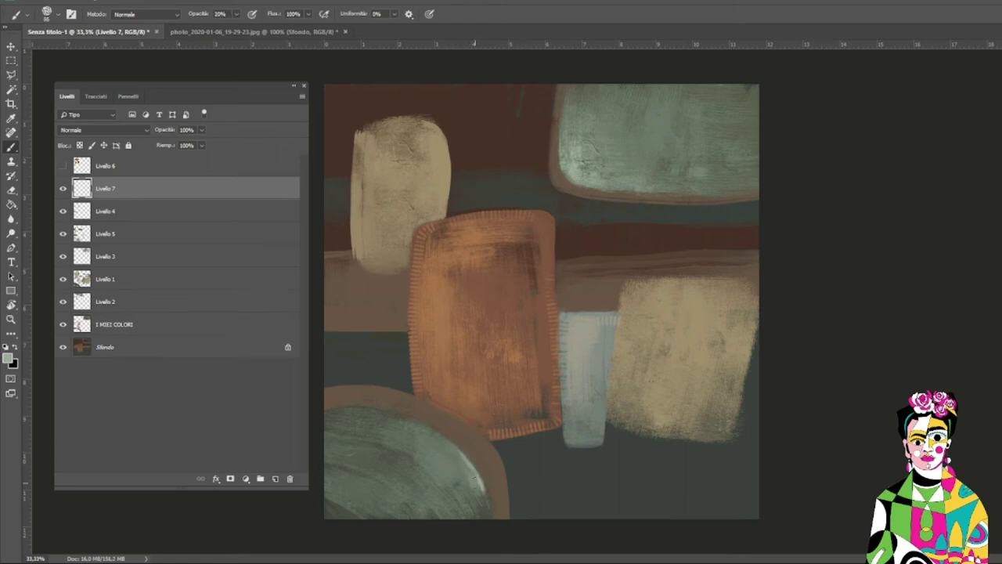
pyautogui.moveTo(473, 480); pyautogui.dragTo(476, 472)
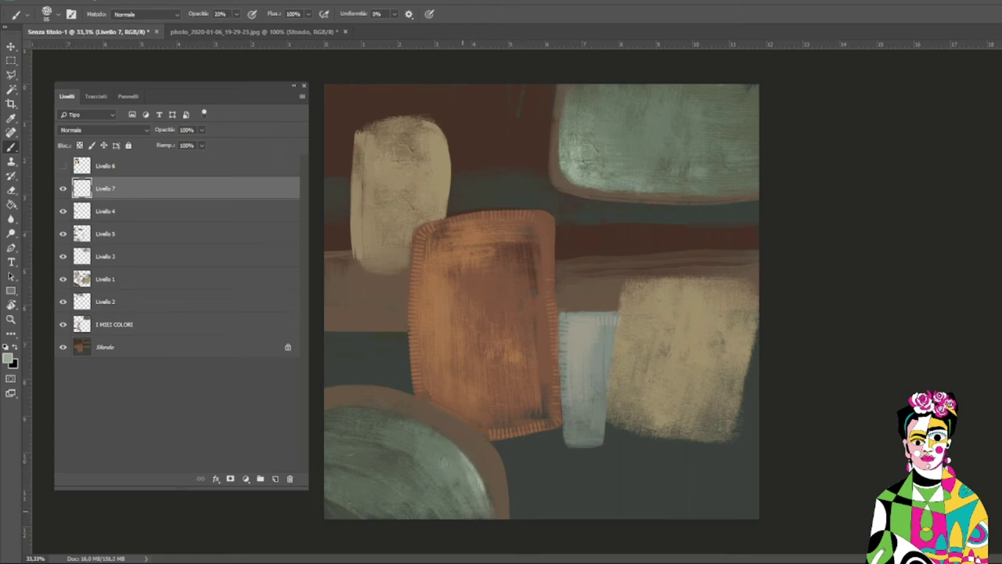
pyautogui.keyDown('alt'); pyautogui.click(464, 436); pyautogui.keyUp('alt')
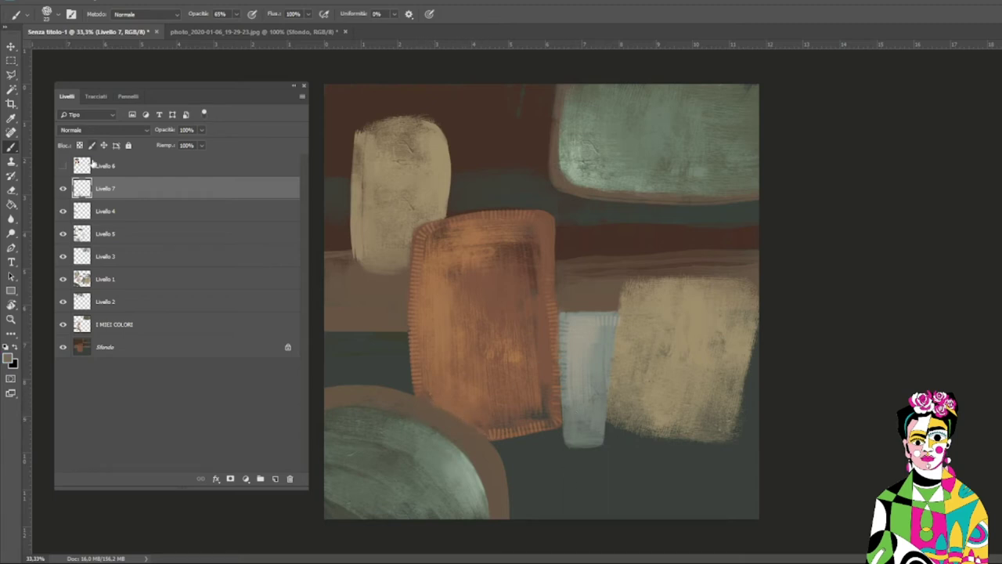
# - On new layer Livello 8, paint a light grey stroke down to the canvas bottom, then pick Sampled Brush 9 15
pyautogui.hotkey('ctrl', 'shift', 'alt', 'n')
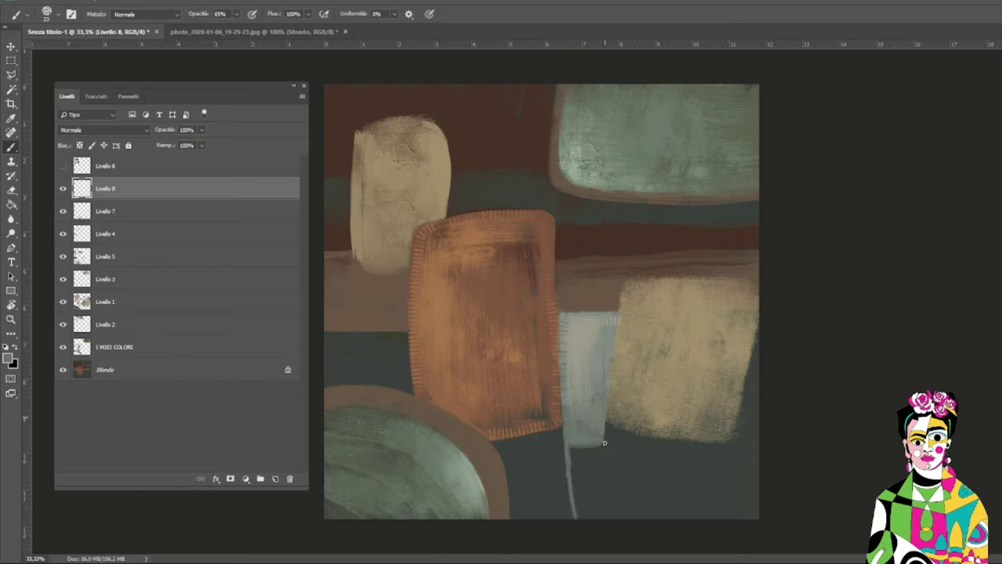
pyautogui.moveTo(604, 443); pyautogui.dragTo(601, 518)
pyautogui.moveTo(580, 445); pyautogui.dragTo(595, 517)
pyautogui.click(129, 96)
pyautogui.click(244, 319)
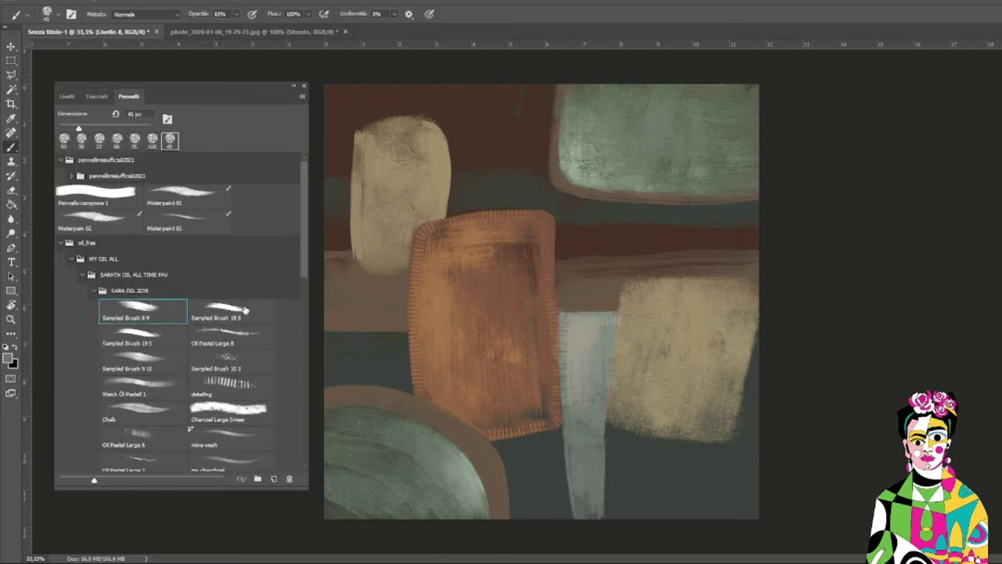
pyautogui.moveTo(595, 435); pyautogui.dragTo(593, 493)
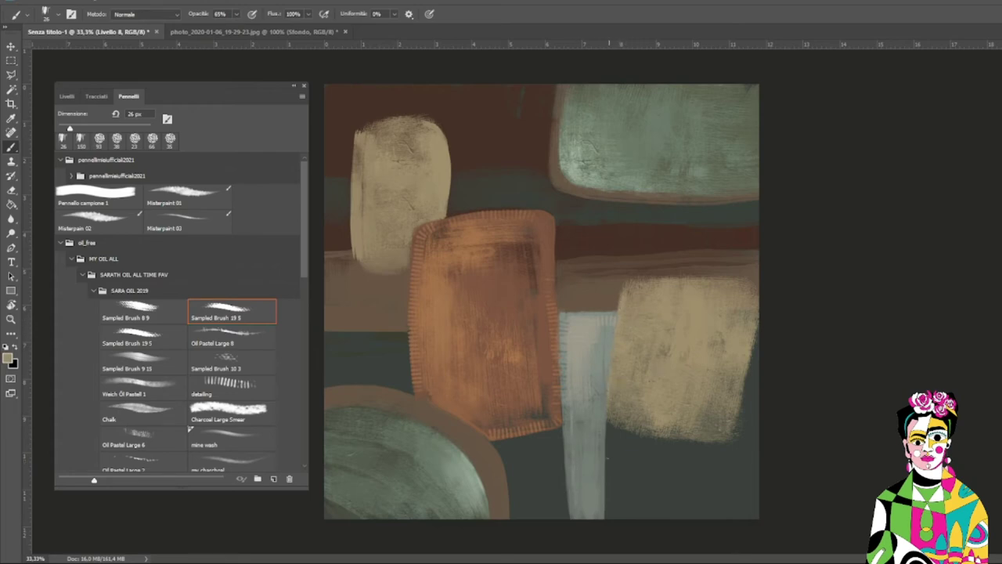
pyautogui.click(242, 361)
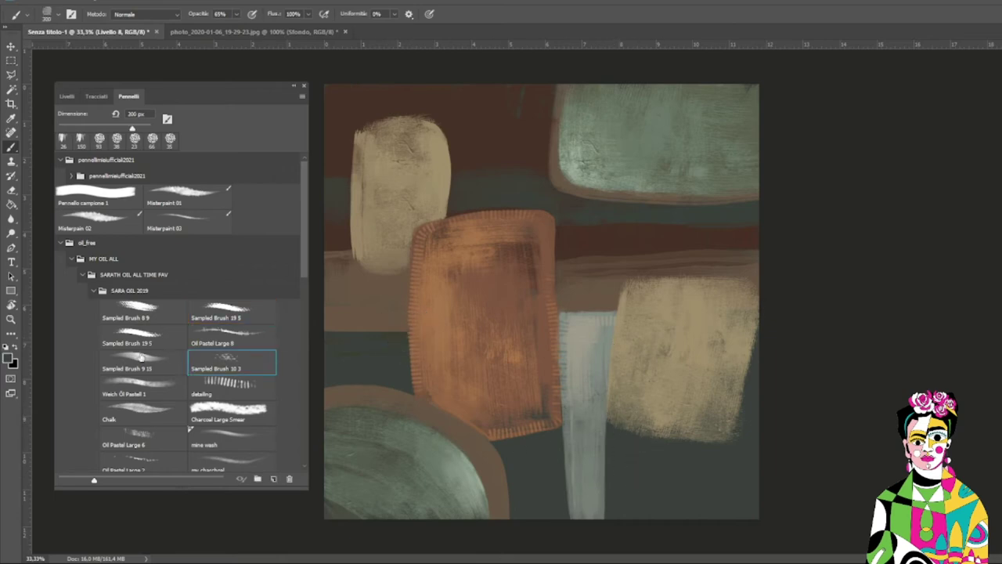
pyautogui.click(141, 357)
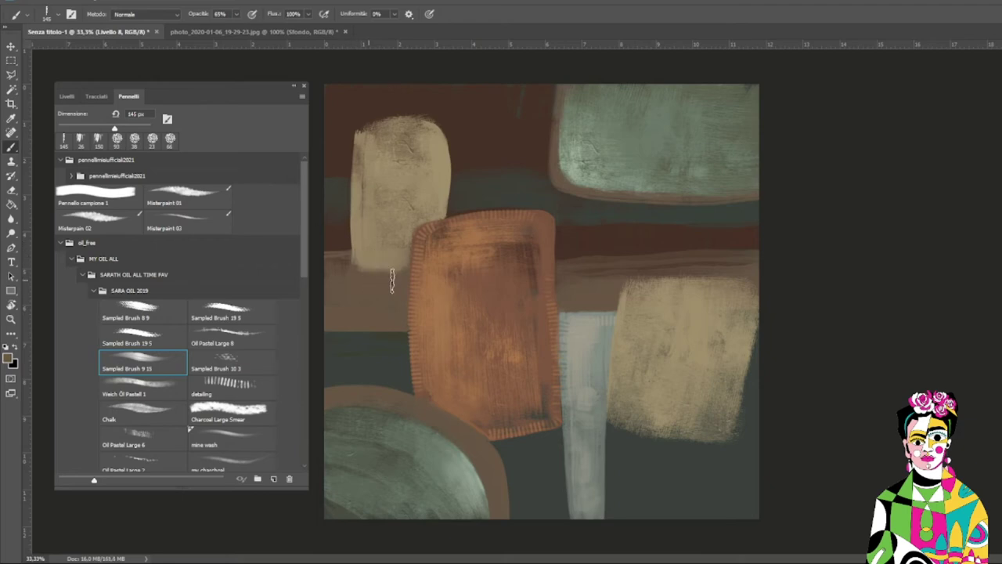
# - Temporarily show the palette layer to sample a light cream, then hide it again
pyautogui.press('i')
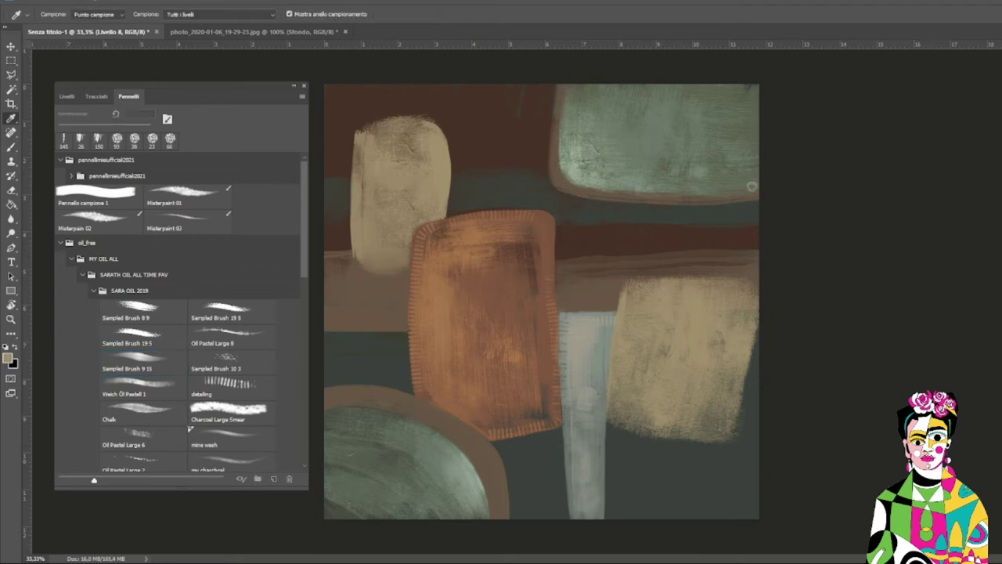
pyautogui.press('b')
pyautogui.press('F7')
pyautogui.click(62, 347)
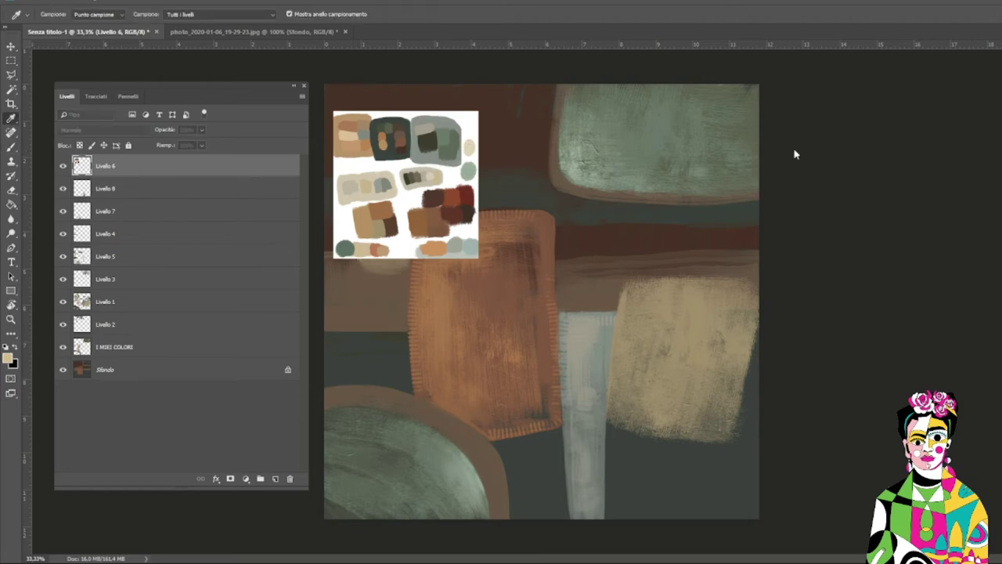
pyautogui.keyDown('alt'); pyautogui.click(468, 127); pyautogui.keyUp('alt')
pyautogui.click(63, 347)
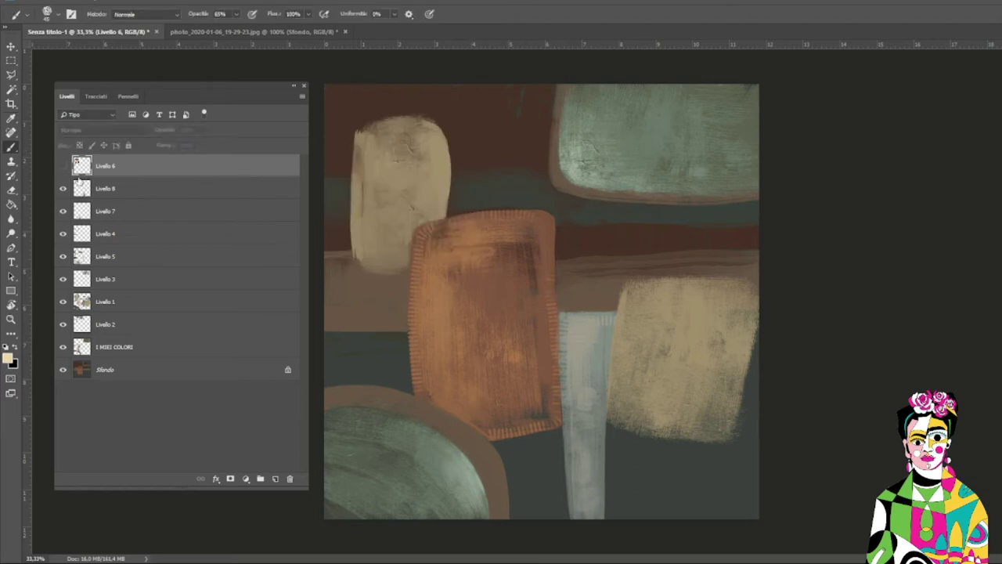
# - With Sampled Brush 19 5, paint light cream strokes along the cream block's right and lower-left edges
pyautogui.click(129, 96)
pyautogui.click(221, 305)
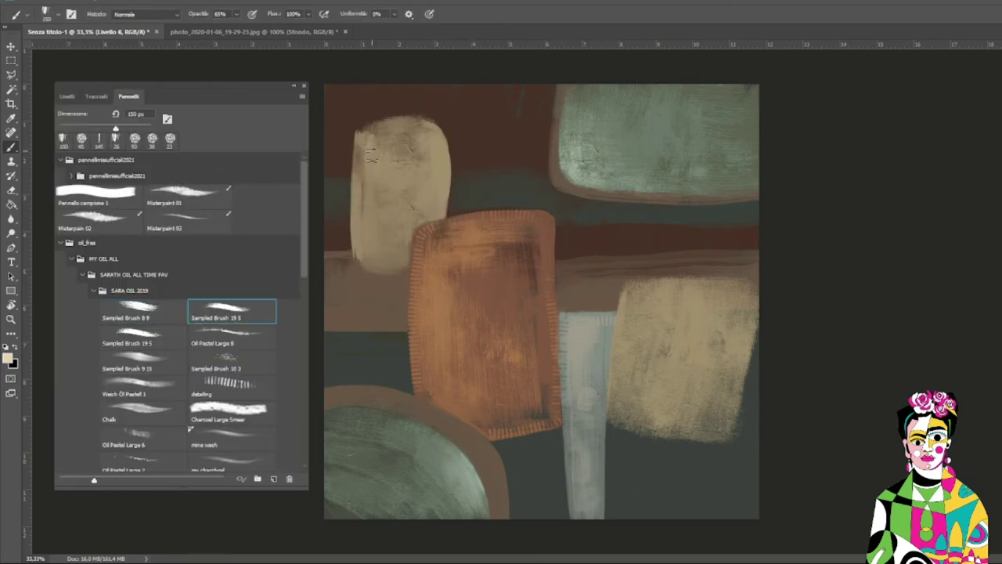
pyautogui.moveTo(437, 141)
pyautogui.mouseDown()
pyautogui.moveTo(433, 202)
pyautogui.moveTo(465, 127)
pyautogui.mouseUp()
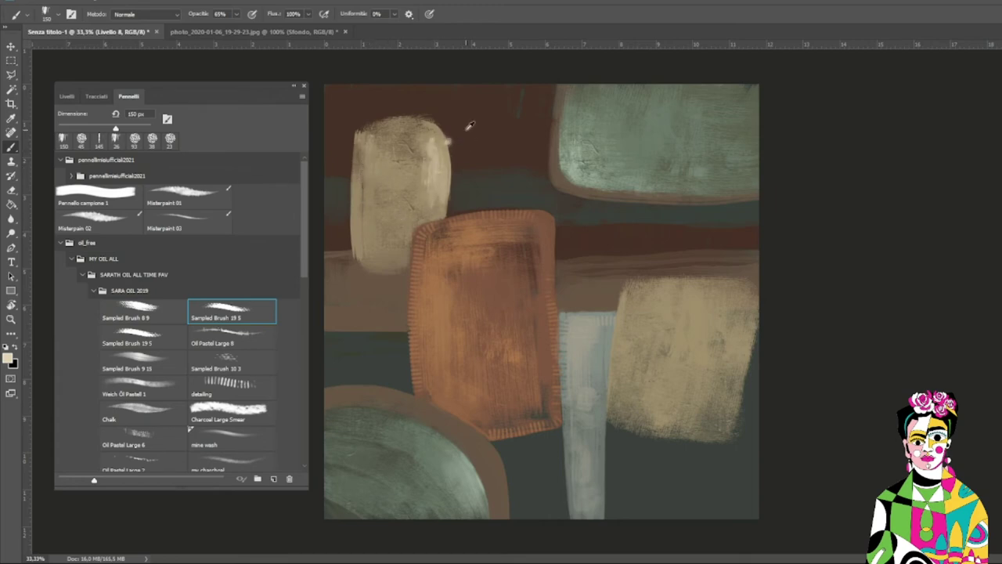
pyautogui.keyDown('alt'); pyautogui.click(437, 140); pyautogui.keyUp('alt')
pyautogui.moveTo(362, 227)
pyautogui.mouseDown()
pyautogui.moveTo(364, 252)
pyautogui.moveTo(394, 261)
pyautogui.moveTo(375, 270)
pyautogui.moveTo(366, 227)
pyautogui.mouseUp()
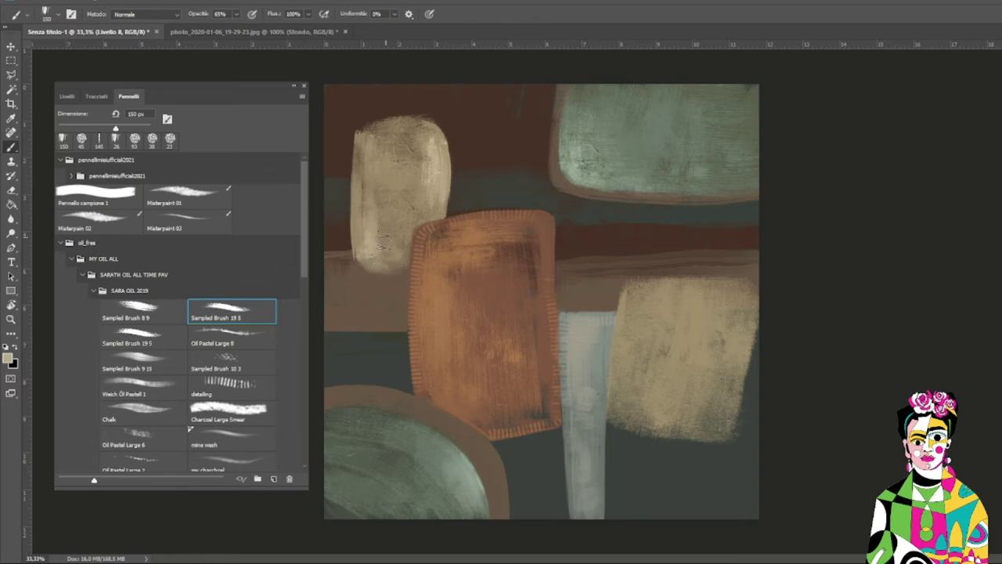
pyautogui.moveTo(367, 185); pyautogui.dragTo(363, 238)
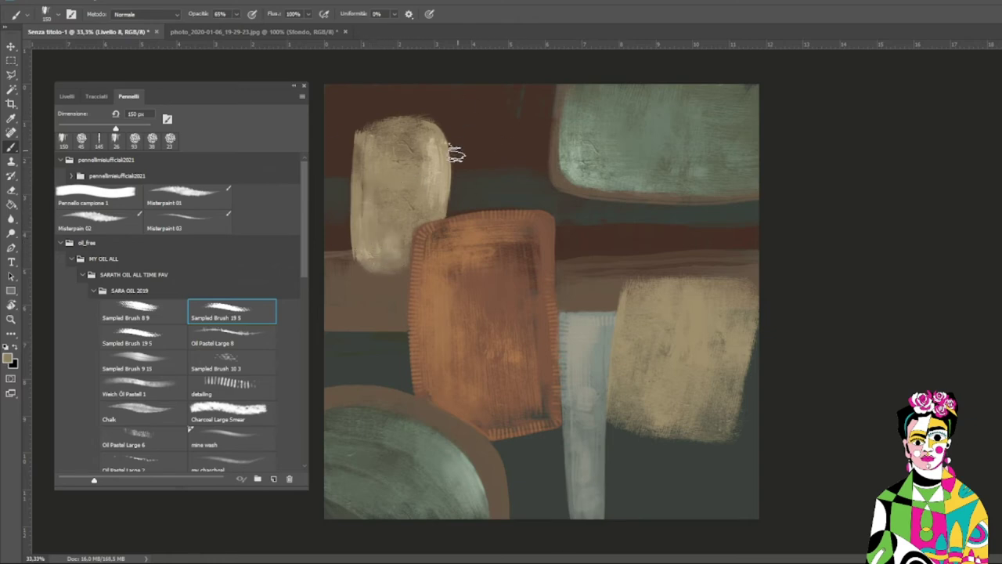
# - Switch to Sampled Brush 8 9 and sample orange-brown, tan, then dark grey-green from the canvas
pyautogui.click(232, 362)
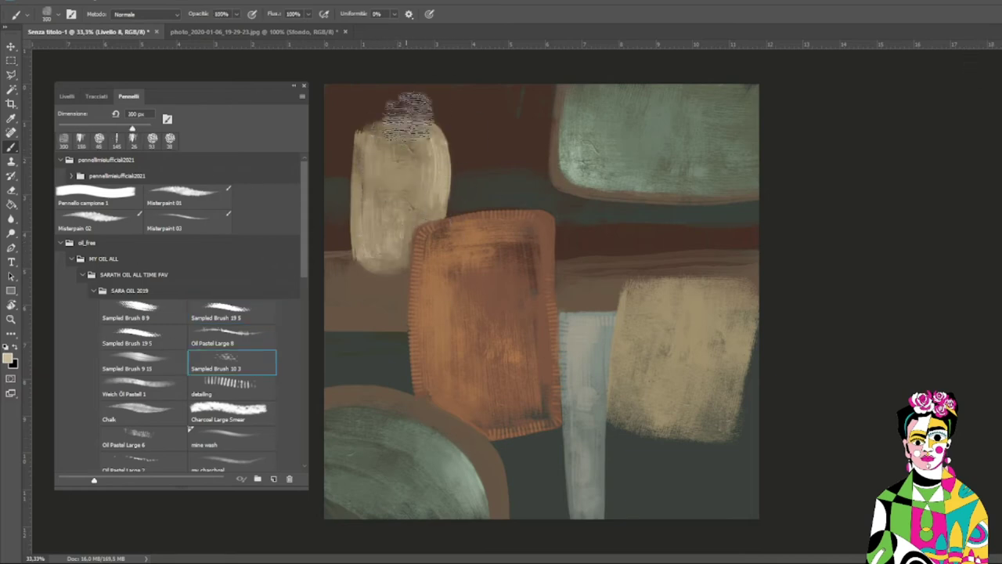
pyautogui.keyDown('alt'); pyautogui.click(472, 313); pyautogui.keyUp('alt')
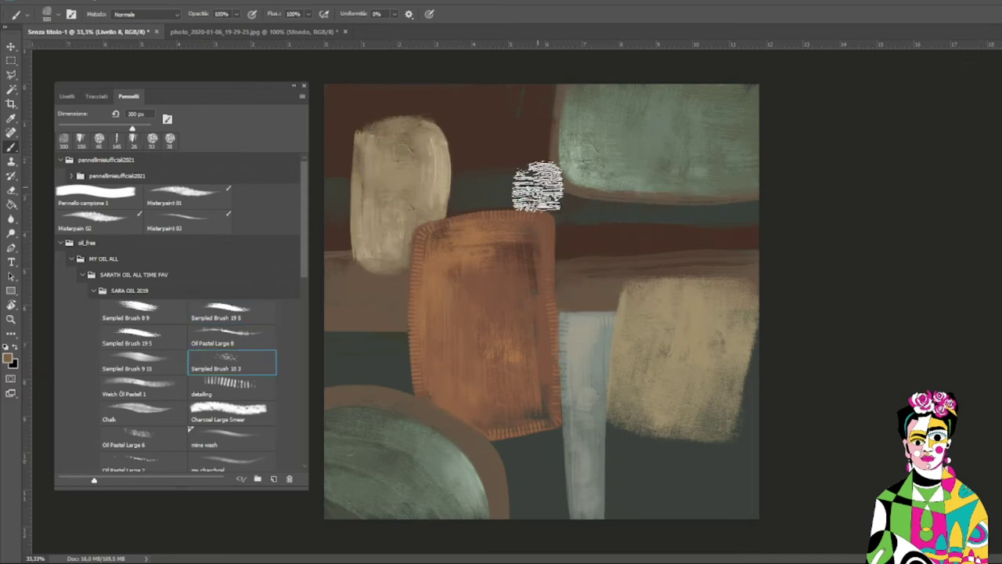
pyautogui.press(',')
pyautogui.press(',')
pyautogui.press(',')
pyautogui.keyDown('alt'); pyautogui.click(636, 288); pyautogui.keyUp('alt')
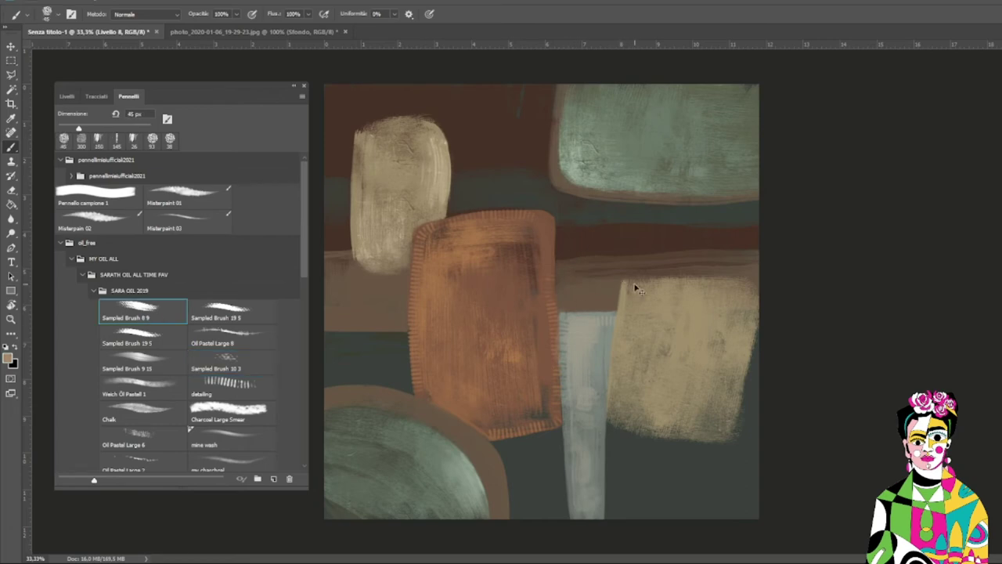
pyautogui.keyDown('alt'); pyautogui.click(756, 342); pyautogui.keyUp('alt')
# - Rotate the view, add Livello 9 above Livello 2, move it below Livello 6, and undo a test loop
pyautogui.press('r')
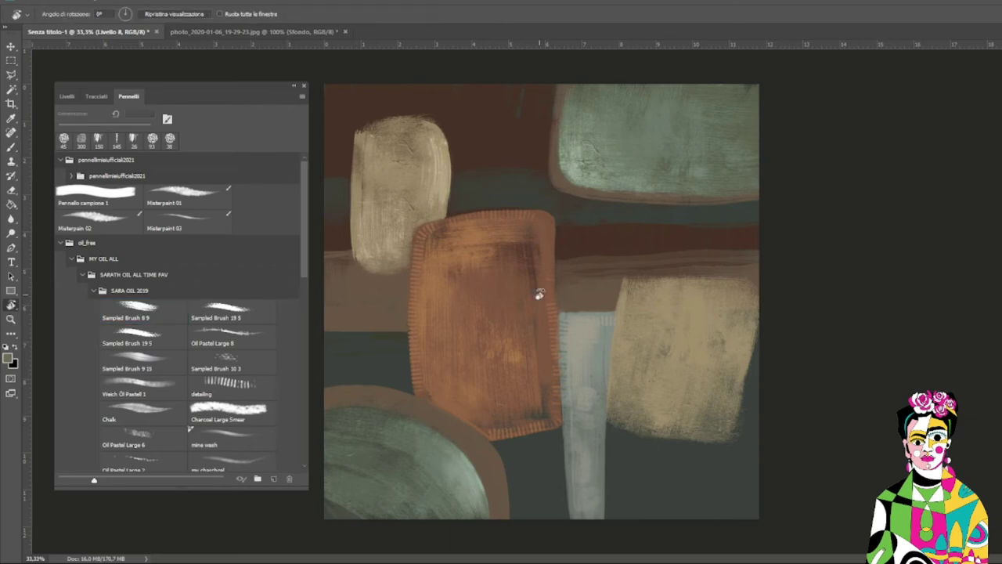
pyautogui.moveTo(540, 292)
pyautogui.mouseDown()
pyautogui.moveTo(535, 344)
pyautogui.moveTo(523, 343)
pyautogui.mouseUp()
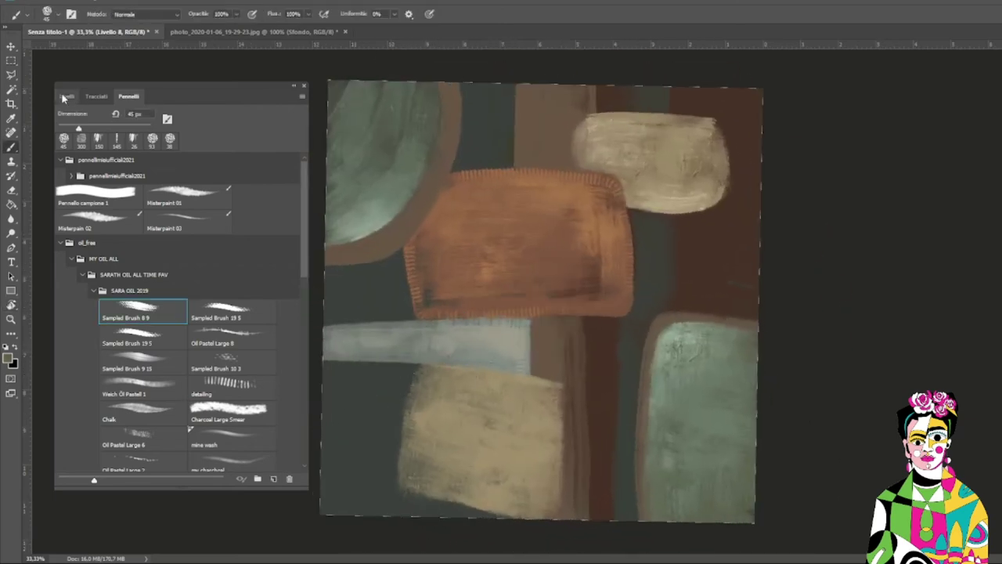
pyautogui.click(66, 95)
pyautogui.click(118, 324)
pyautogui.click(275, 478)
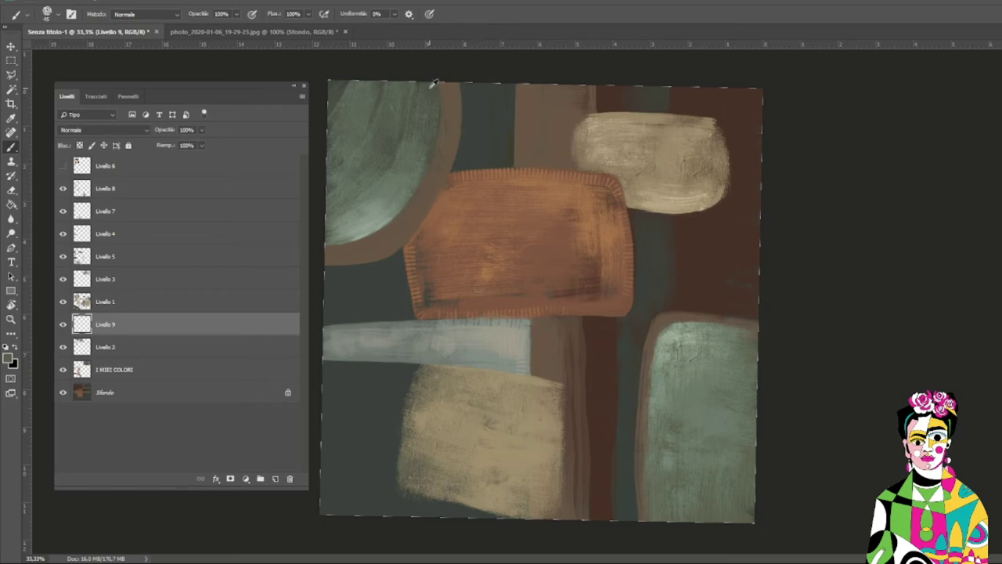
pyautogui.moveTo(326, 379)
pyautogui.mouseDown()
pyautogui.moveTo(354, 383)
pyautogui.moveTo(340, 362)
pyautogui.mouseUp()
pyautogui.moveTo(144, 327); pyautogui.dragTo(180, 207)
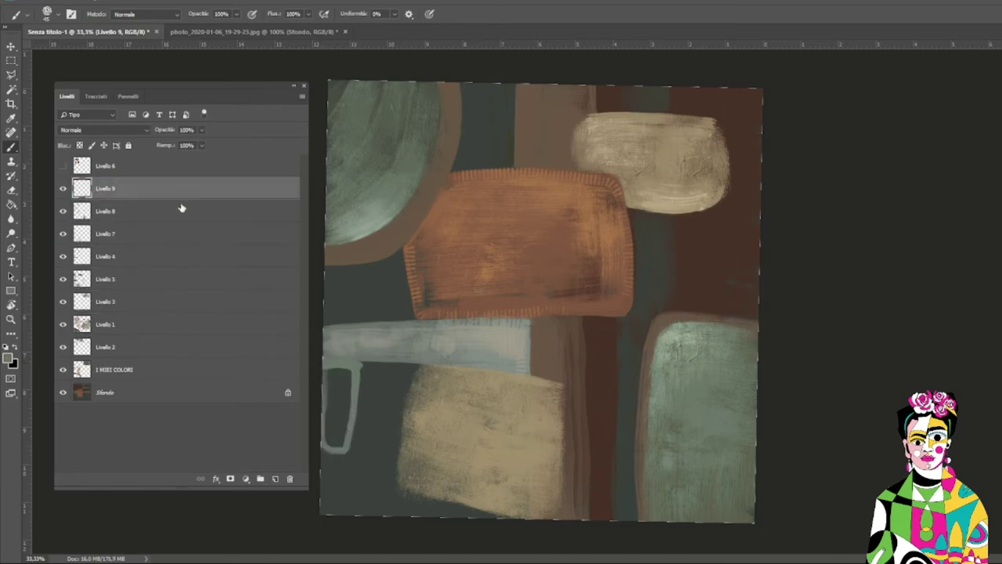
pyautogui.moveTo(332, 366); pyautogui.dragTo(351, 421)
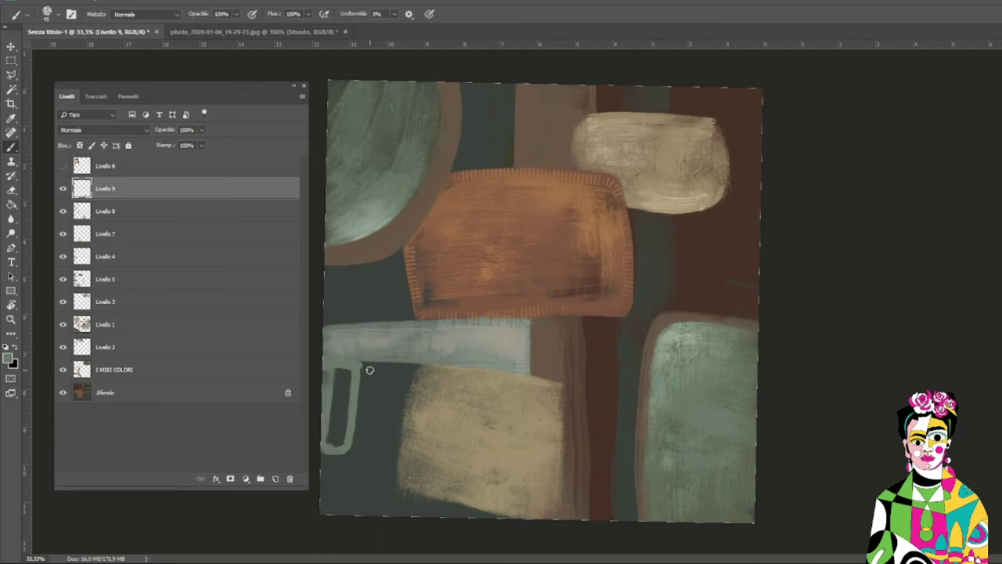
pyautogui.hotkey('ctrl', 'z')
pyautogui.hotkey('ctrl', 'z')
# - Paint a brown loop at the left edge, then cover it with greenish-grey paint
pyautogui.moveTo(329, 364)
pyautogui.mouseDown()
pyautogui.moveTo(322, 418)
pyautogui.moveTo(358, 416)
pyautogui.moveTo(324, 503)
pyautogui.moveTo(362, 366)
pyautogui.mouseUp()
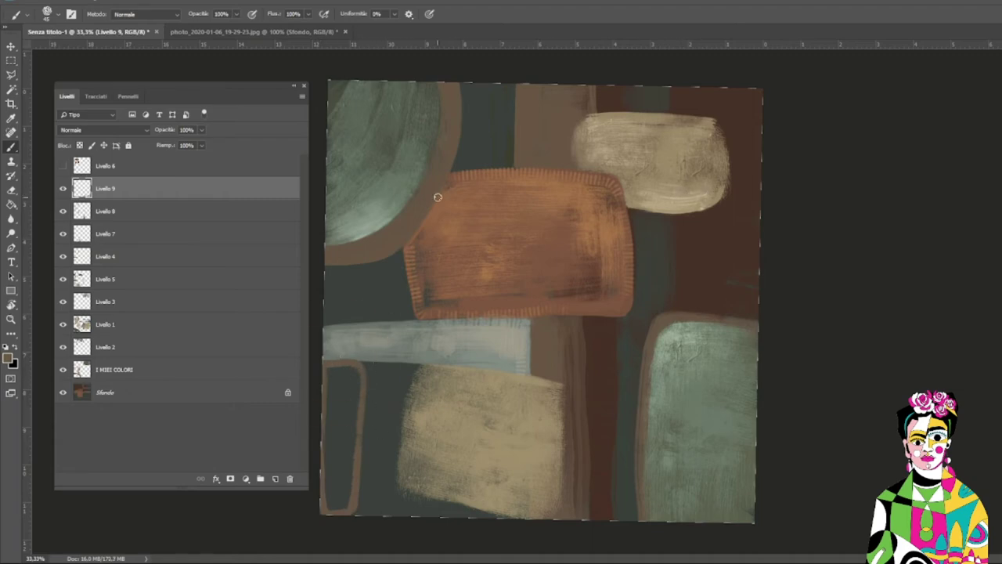
pyautogui.moveTo(336, 414)
pyautogui.mouseDown()
pyautogui.moveTo(351, 365)
pyautogui.moveTo(342, 423)
pyautogui.mouseUp()
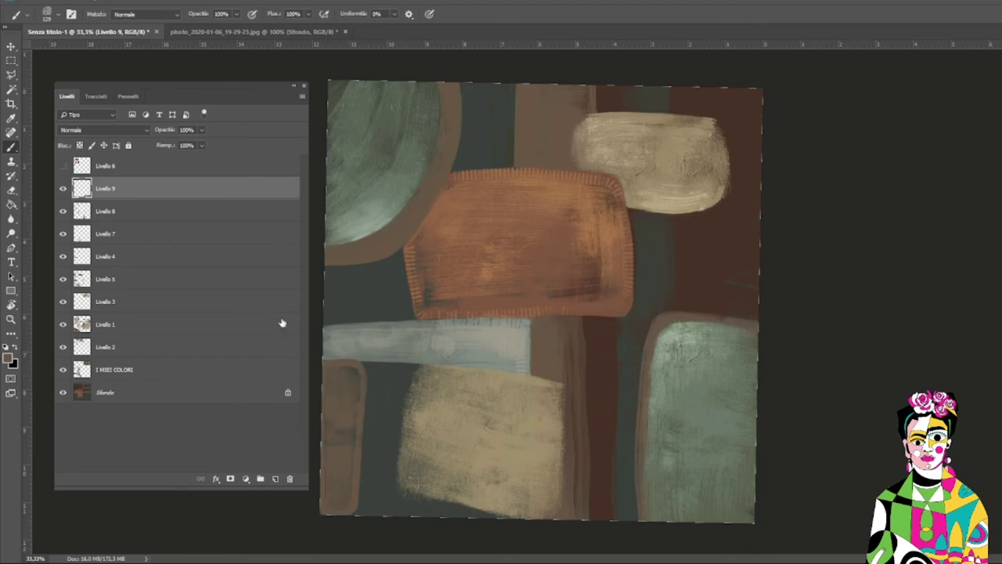
pyautogui.hotkey('shift', 'alt', 'BackSpace')
pyautogui.click(12, 175)
pyautogui.click(15, 188)
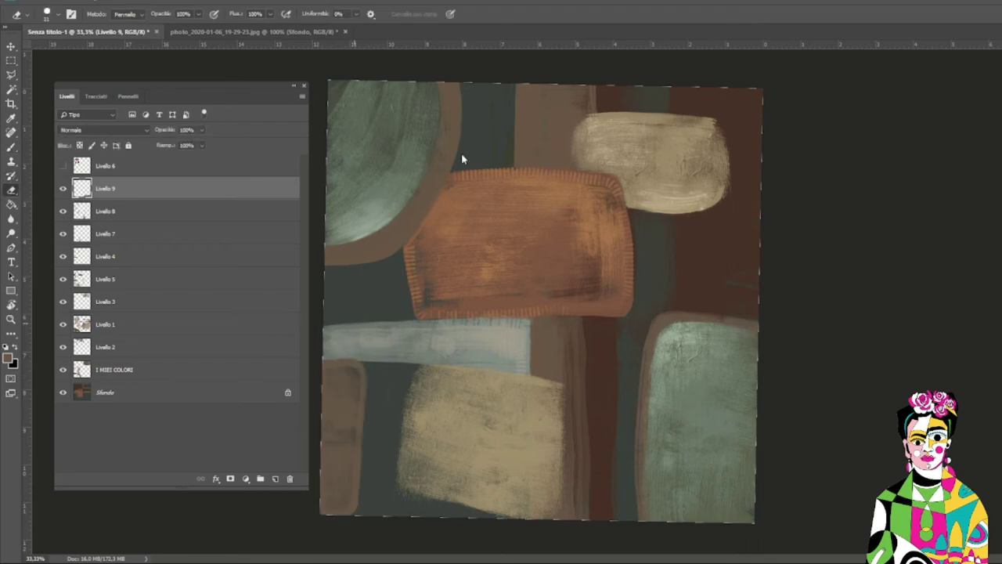
pyautogui.press('b')
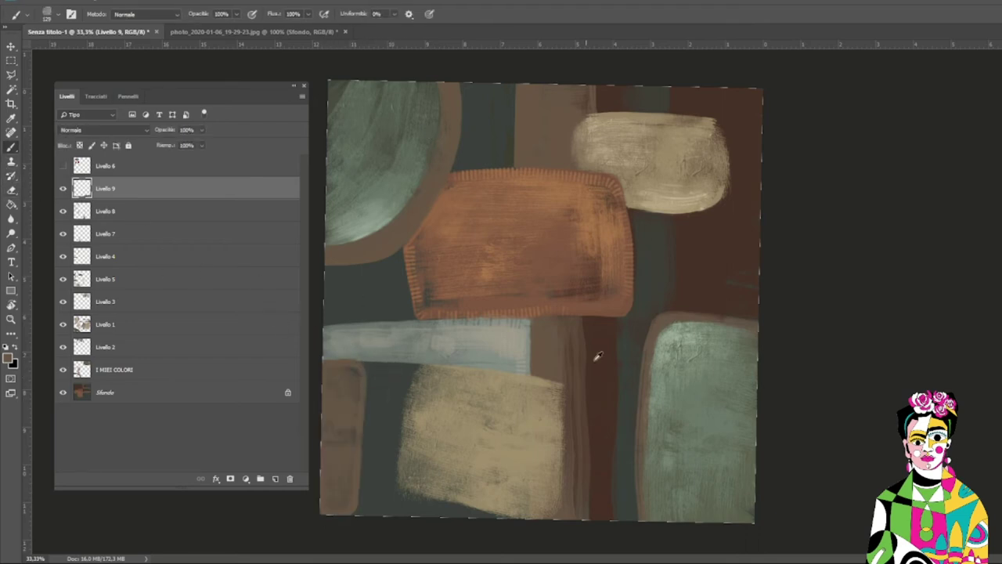
pyautogui.moveTo(332, 500)
pyautogui.mouseDown()
pyautogui.moveTo(347, 396)
pyautogui.moveTo(340, 504)
pyautogui.moveTo(365, 383)
pyautogui.moveTo(342, 401)
pyautogui.mouseUp()
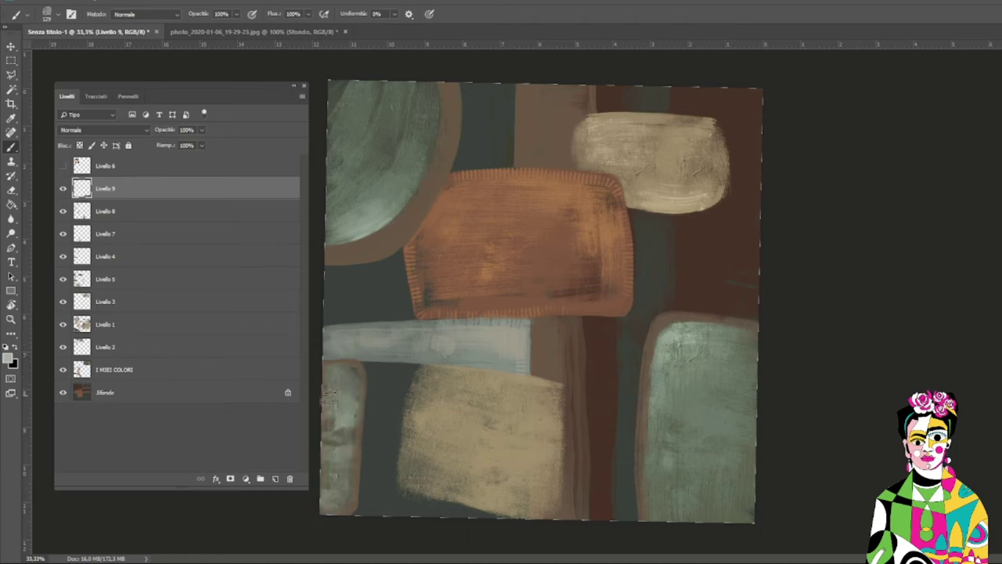
# - Turn the canvas view back upright and zoom out to see the whole artwork
pyautogui.moveTo(483, 118); pyautogui.dragTo(840, 242)
pyautogui.scroll(2, 537, 157)
pyautogui.scroll(1, 671, 340)
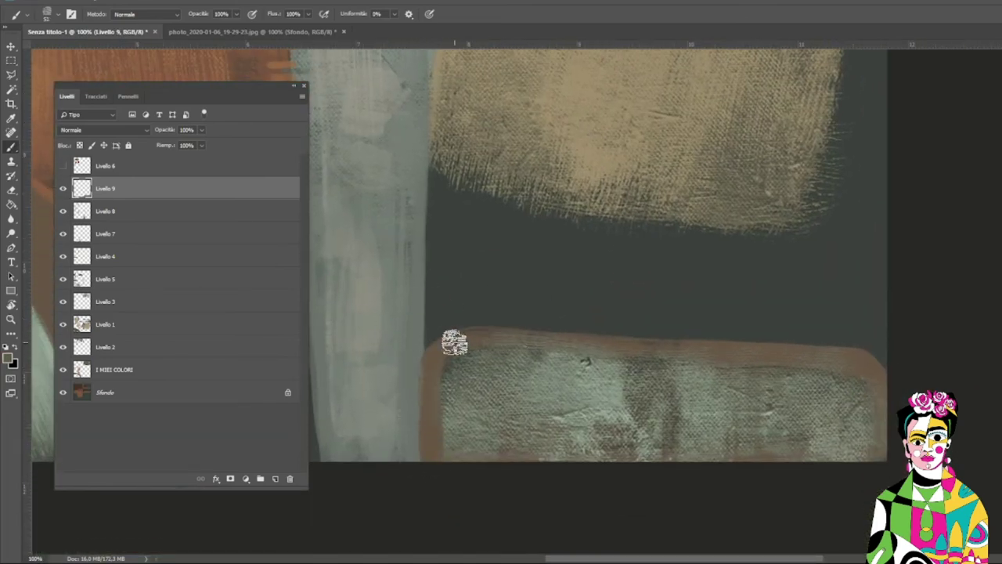
pyautogui.hscroll(-2, 610, 340)
pyautogui.scroll(1, 611, 340)
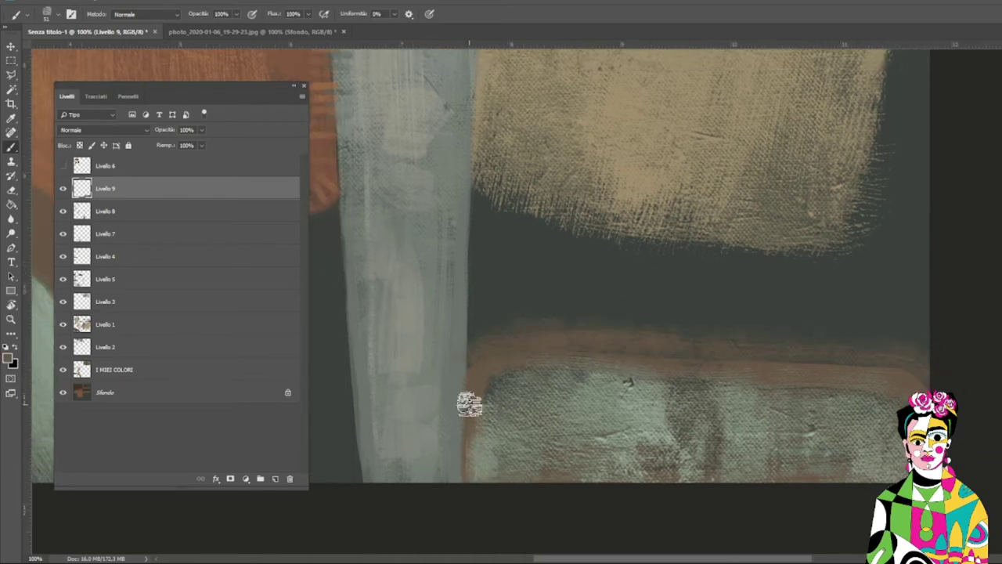
pyautogui.hscroll(-1, 716, 313)
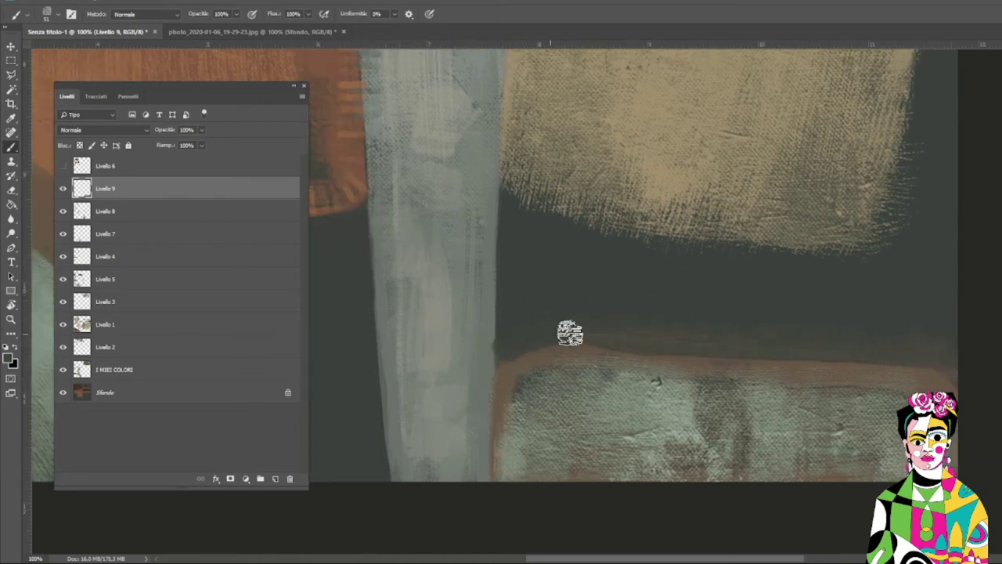
pyautogui.hotkey('ctrl', '-')
pyautogui.hotkey('ctrl', '-')
pyautogui.hotkey('ctrl', '-')
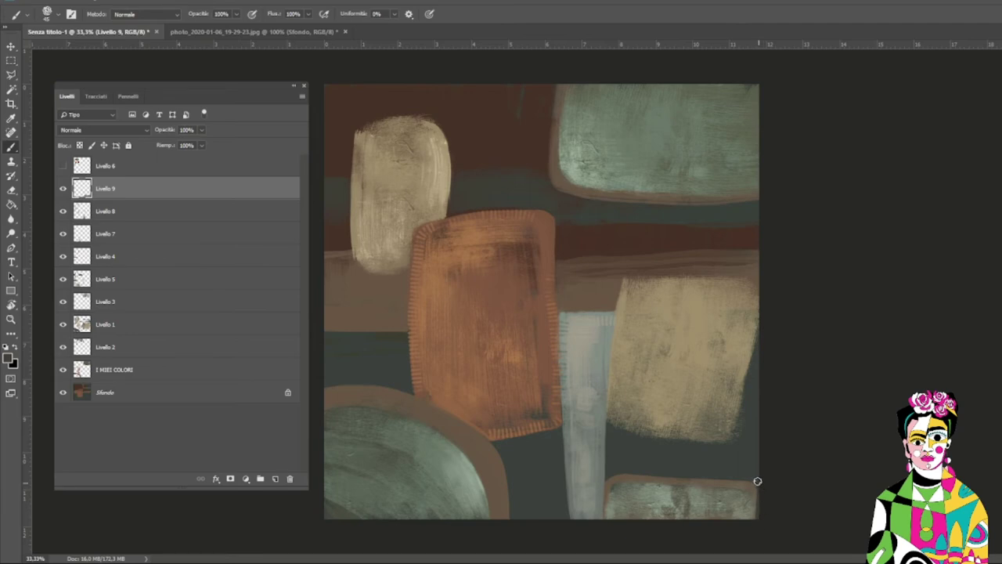
# - Darken the green block's left edge and stitch the tan block's edges in dark brown and tan
pyautogui.moveTo(620, 472)
pyautogui.mouseDown()
pyautogui.moveTo(603, 501)
pyautogui.moveTo(608, 473)
pyautogui.mouseUp()
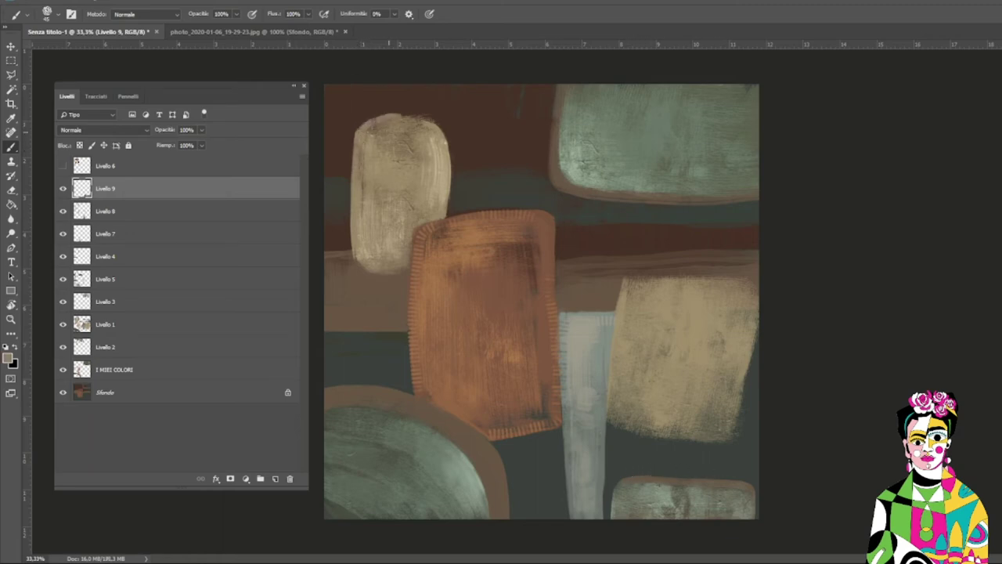
pyautogui.keyDown('alt'); pyautogui.click(416, 110); pyautogui.keyUp('alt')
pyautogui.click(128, 95)
pyautogui.click(231, 385)
pyautogui.moveTo(361, 121); pyautogui.dragTo(354, 249)
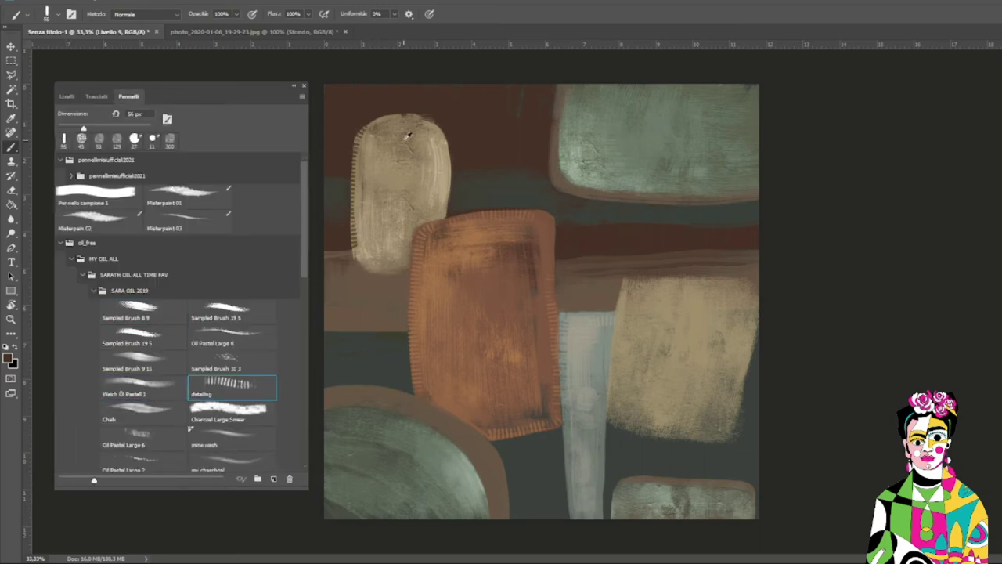
pyautogui.keyDown('alt'); pyautogui.click(408, 135); pyautogui.keyUp('alt')
pyautogui.moveTo(429, 117); pyautogui.dragTo(451, 219)
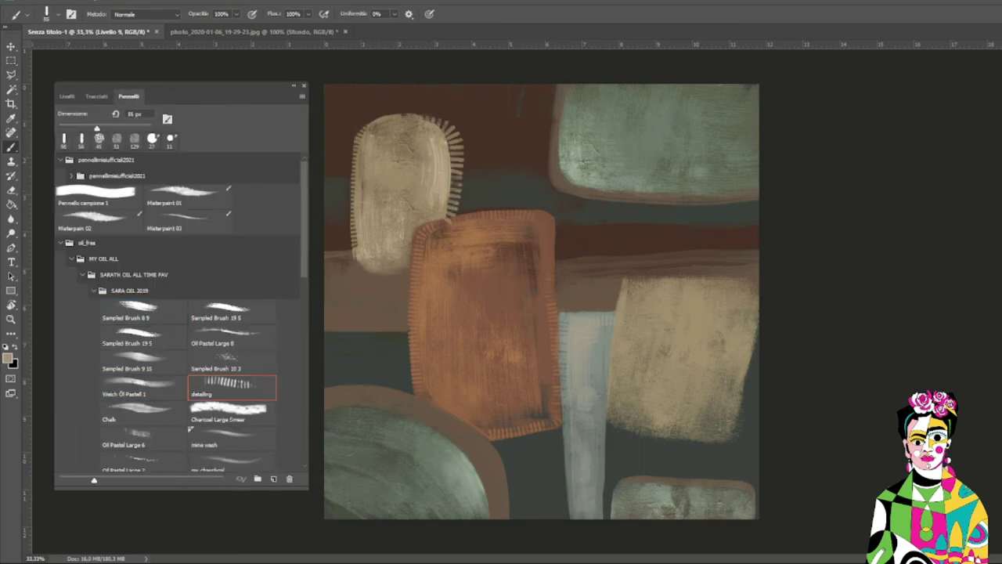
# - Paint over the pale blue strip's jagged top in orange-brown with Sampled Brush 8 9
pyautogui.click(143, 311)
pyautogui.keyDown('alt'); pyautogui.click(447, 223); pyautogui.keyUp('alt')
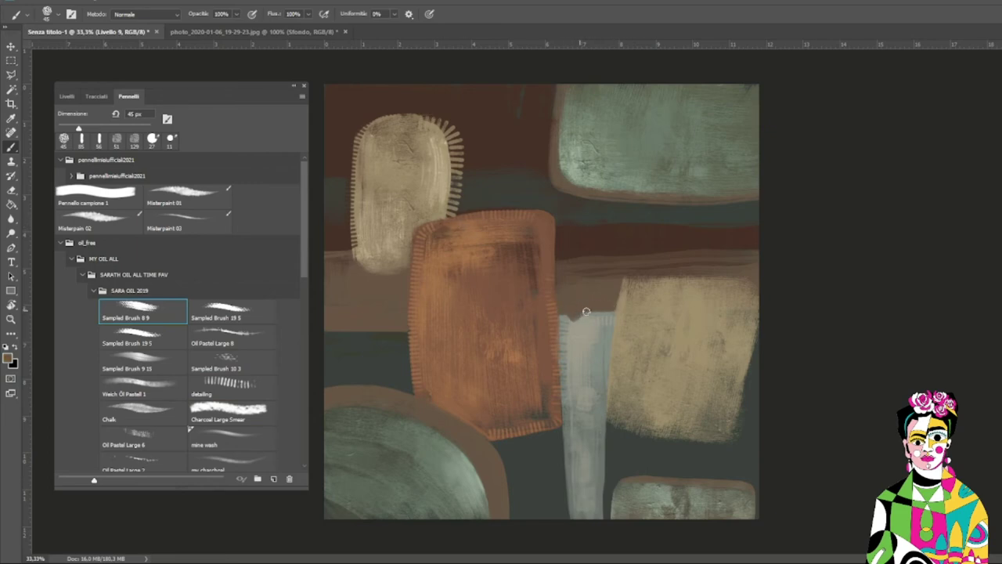
pyautogui.moveTo(615, 309); pyautogui.dragTo(579, 294)
# - Add a new empty layer and load the Oil Medium Wet Flow brush
pyautogui.click(69, 96)
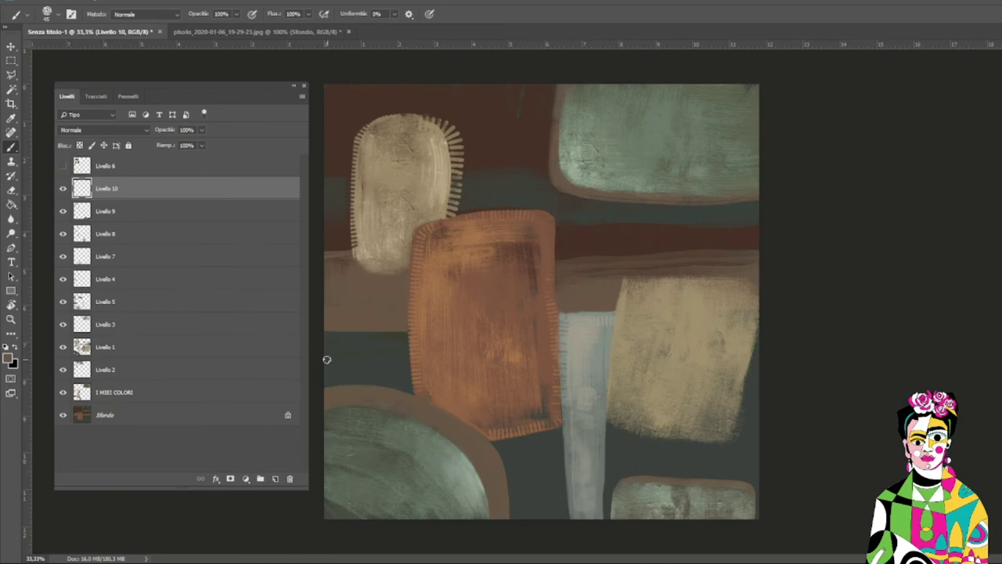
pyautogui.hotkey('ctrl', 'shift', 'alt', 'n')
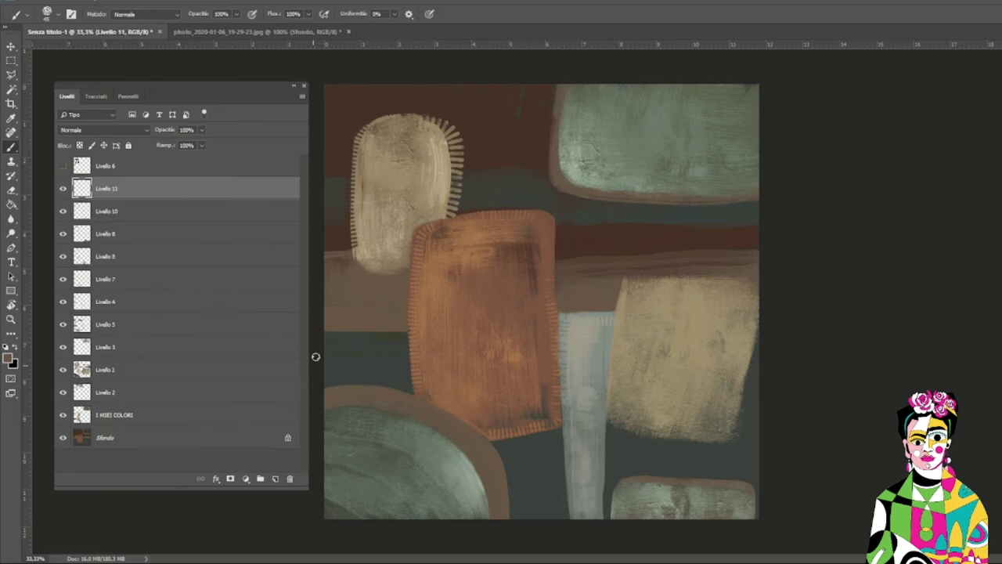
pyautogui.click(127, 97)
pyautogui.scroll(-5, 188, 297)
pyautogui.click(143, 282)
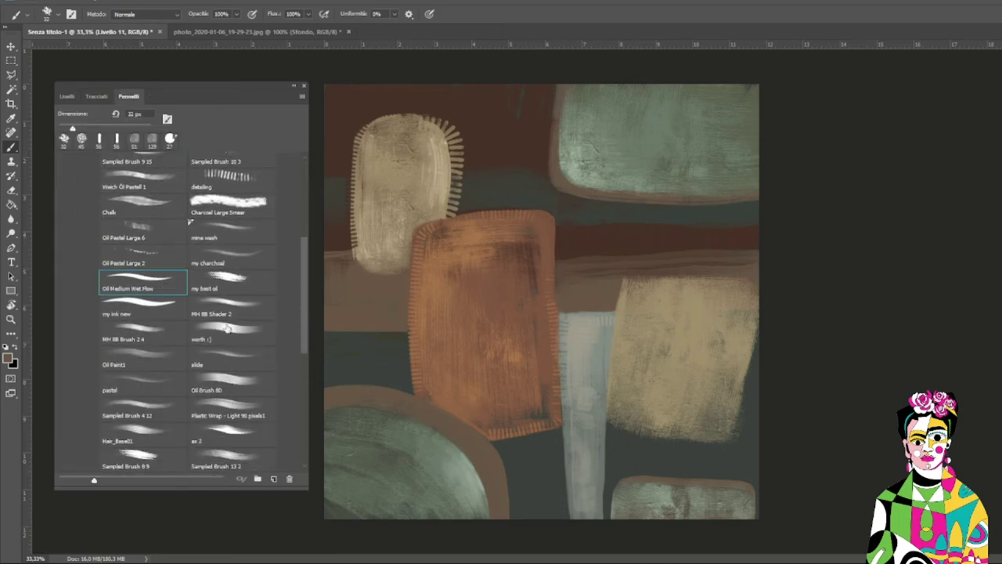
# - Draw three dark looping lines across the painting, then Magic Wand-select the top loop's inside
pyautogui.click(66, 96)
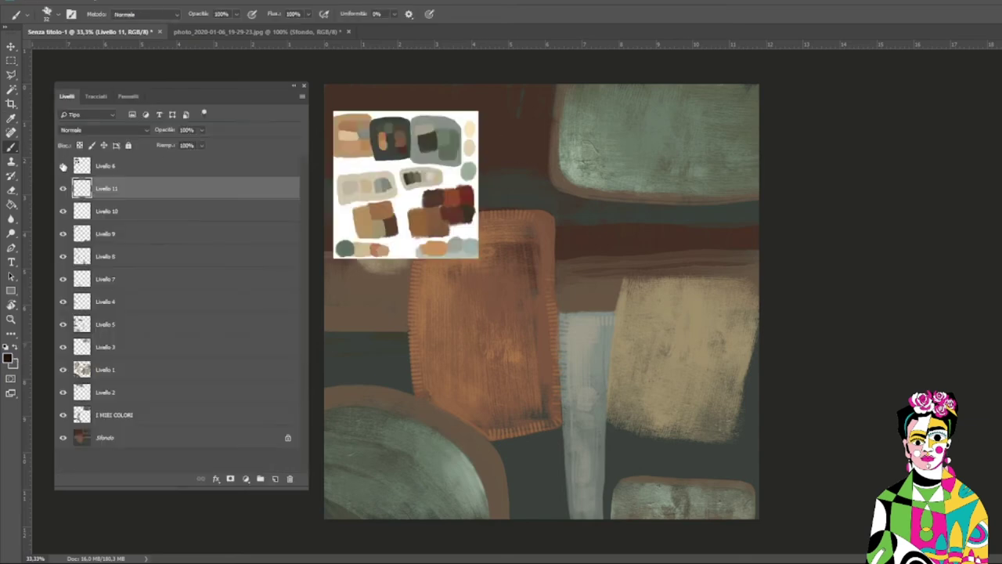
pyautogui.moveTo(336, 340); pyautogui.dragTo(760, 135)
pyautogui.hotkey('ctrl', 'z')
pyautogui.moveTo(322, 333); pyautogui.dragTo(783, 182)
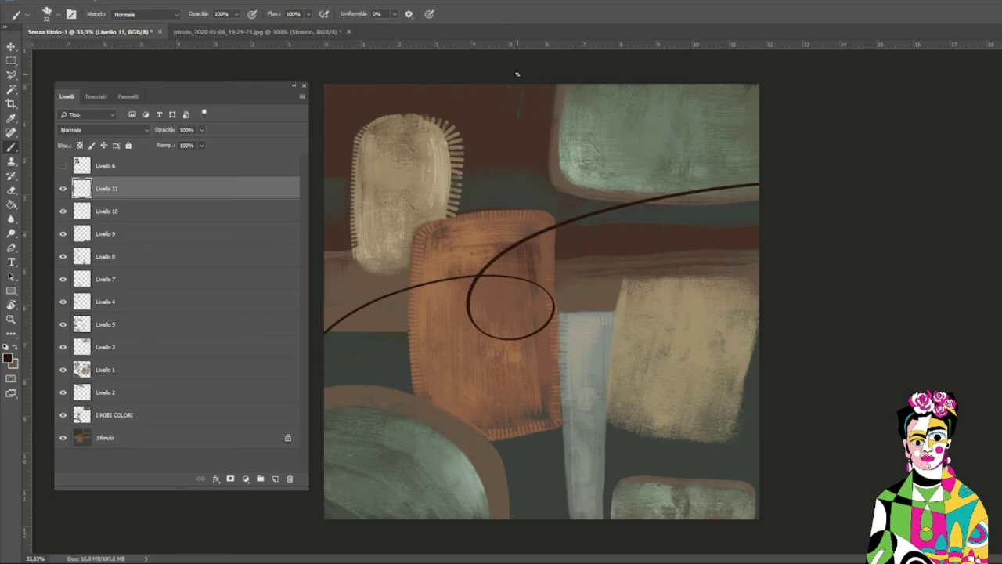
pyautogui.moveTo(516, 74); pyautogui.dragTo(763, 163)
pyautogui.moveTo(379, 523)
pyautogui.mouseDown()
pyautogui.moveTo(484, 426)
pyautogui.moveTo(603, 523)
pyautogui.mouseUp()
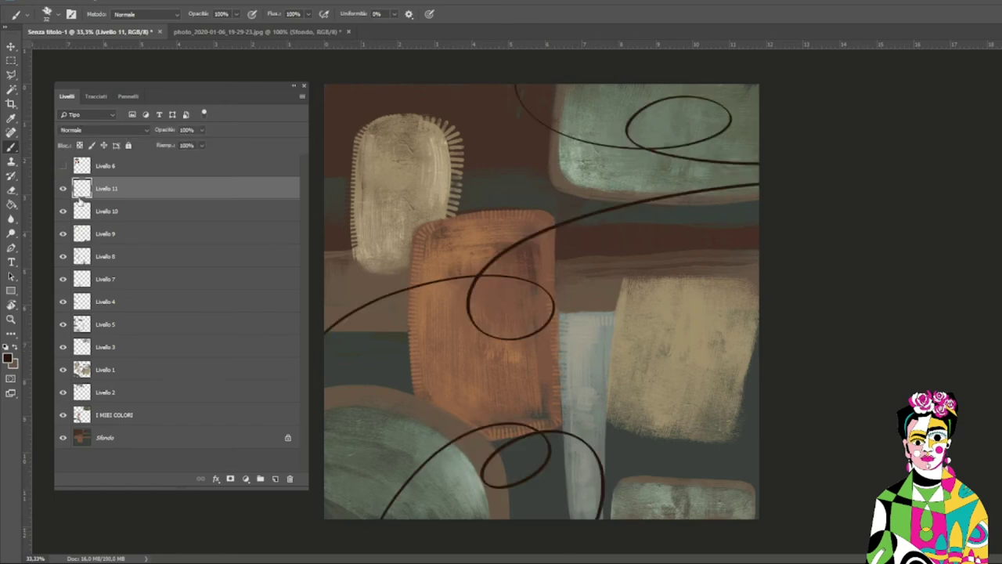
pyautogui.press('w')
pyautogui.keyDown('shift'); pyautogui.click(523, 322); pyautogui.keyUp('shift')
# - Add the middle and bottom loops to the selection and fill the middle loop orange-brown on Livello 12
pyautogui.keyDown('shift'); pyautogui.click(528, 458); pyautogui.keyUp('shift')
pyautogui.keyDown('shift'); pyautogui.click(682, 119); pyautogui.keyUp('shift')
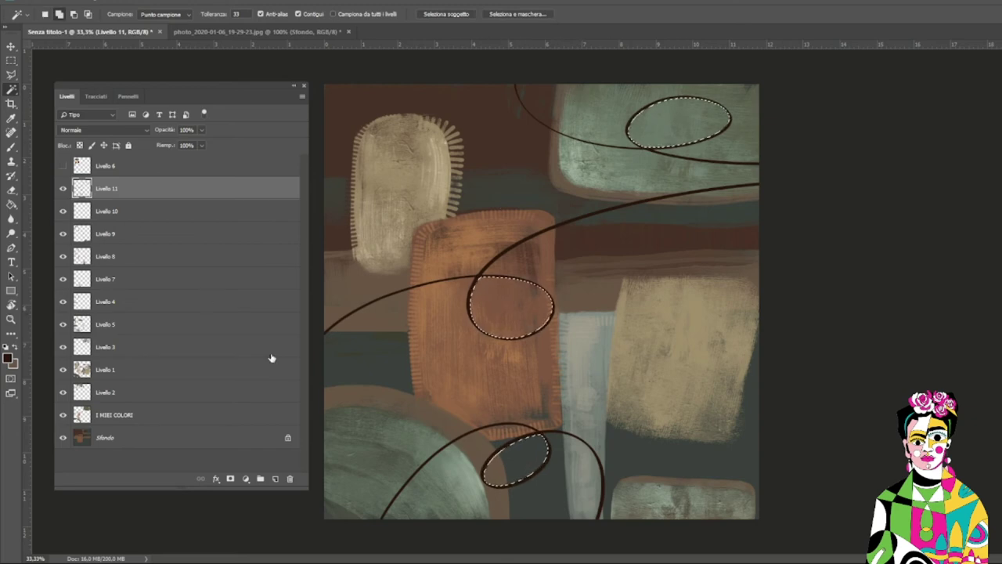
pyautogui.click(260, 478)
pyautogui.press('b')
pyautogui.keyDown('alt'); pyautogui.click(452, 251); pyautogui.keyUp('alt')
pyautogui.moveTo(528, 306); pyautogui.dragTo(484, 280)
# - Repaint the oval dark red, then layer lighter orange-red and brown strokes with Sampled Brush 8 9
pyautogui.keyDown('alt'); pyautogui.click(454, 197); pyautogui.keyUp('alt')
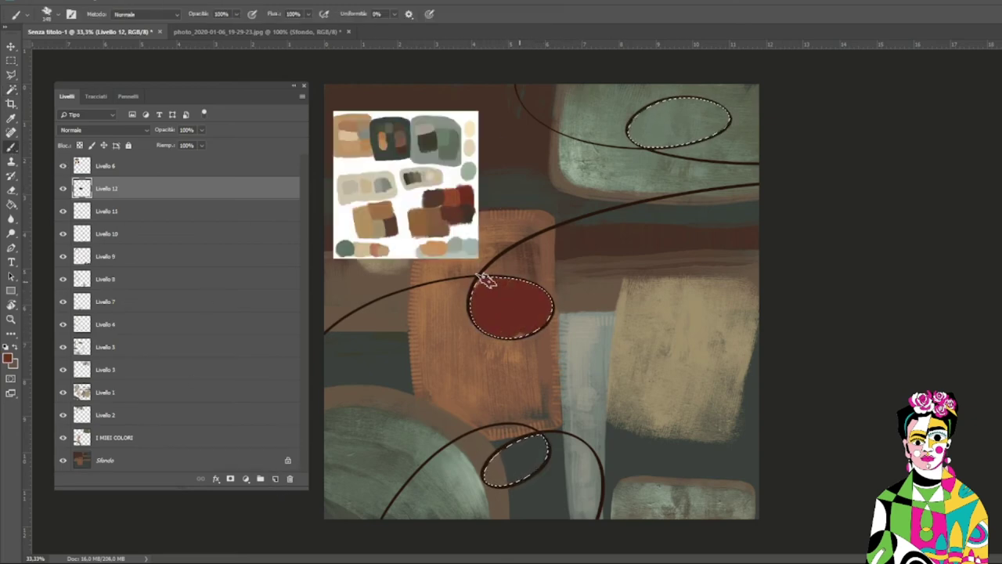
pyautogui.press('F5')
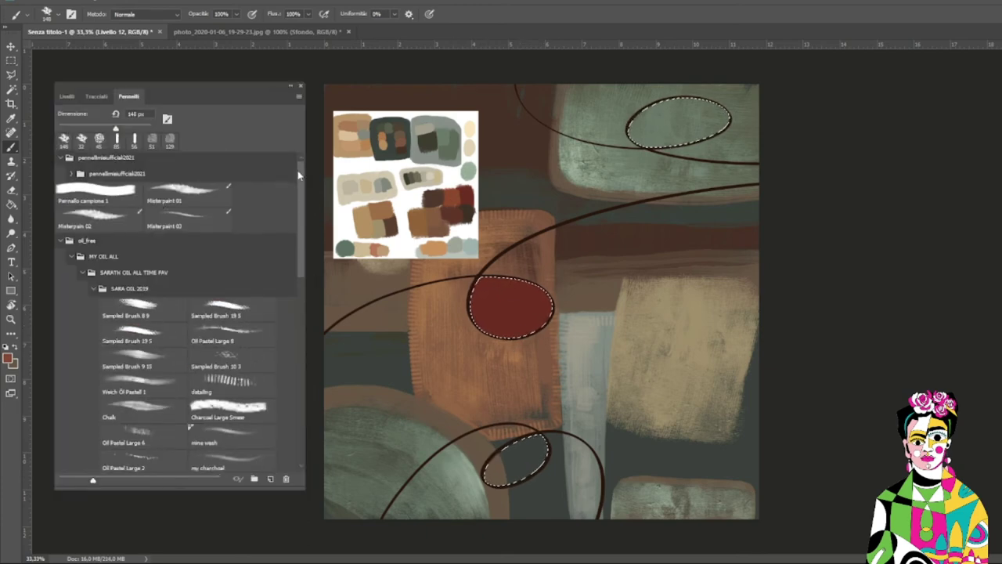
pyautogui.press('.')
pyautogui.press(']')
pyautogui.press(']')
pyautogui.press(']')
pyautogui.moveTo(485, 309); pyautogui.dragTo(537, 336)
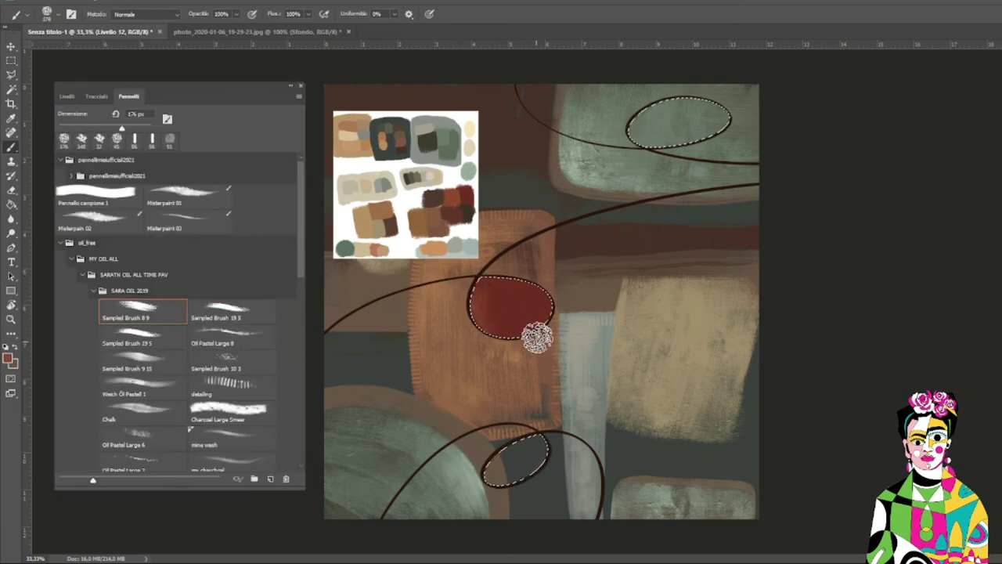
pyautogui.keyDown('alt'); pyautogui.click(451, 195); pyautogui.keyUp('alt')
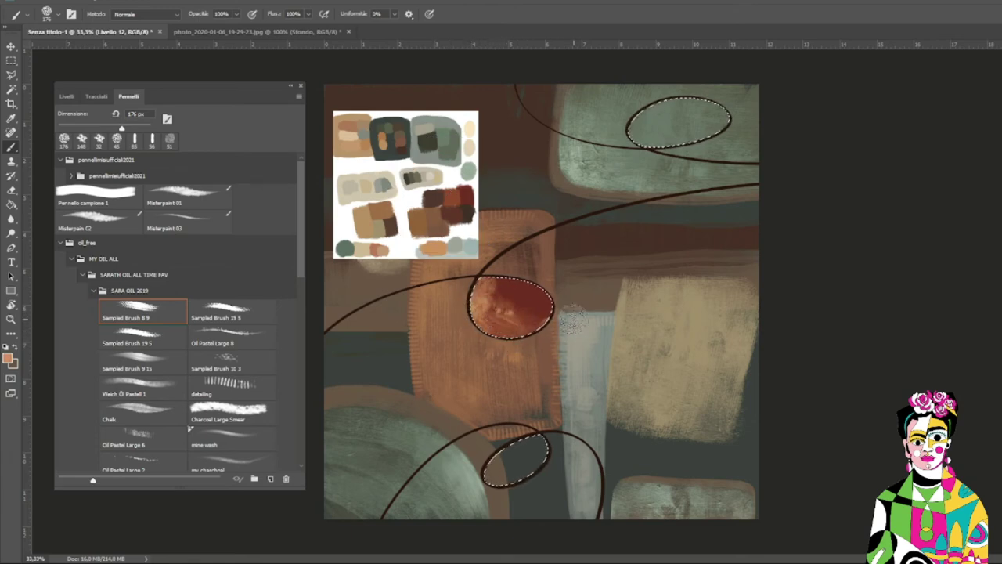
pyautogui.keyDown('alt'); pyautogui.click(486, 310); pyautogui.keyUp('alt')
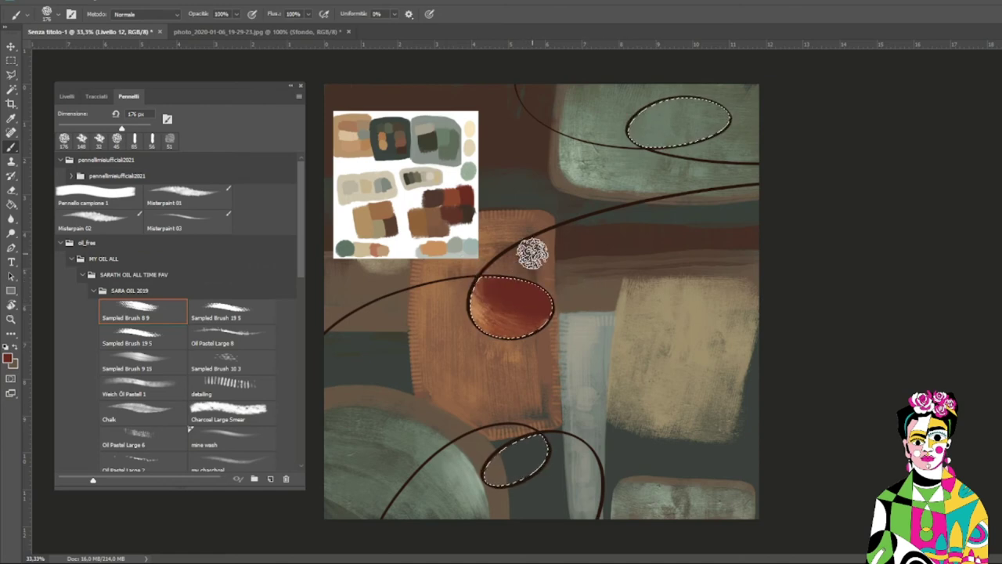
pyautogui.moveTo(530, 251); pyautogui.dragTo(564, 321)
# - Shade the red oval with orange-brown strokes using a larger Sampled Brush 10 3
pyautogui.press('F7')
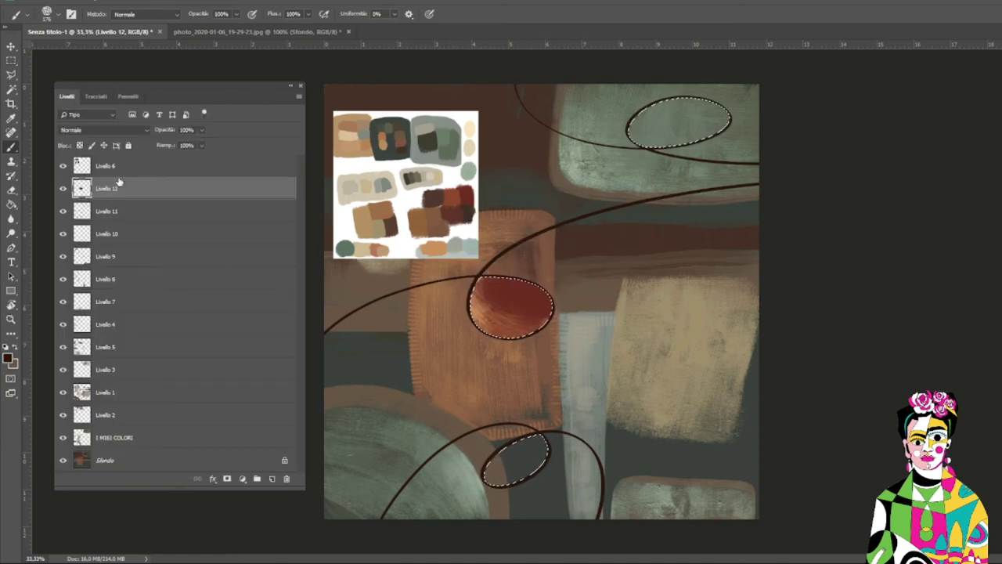
pyautogui.press('F5')
pyautogui.click(232, 311)
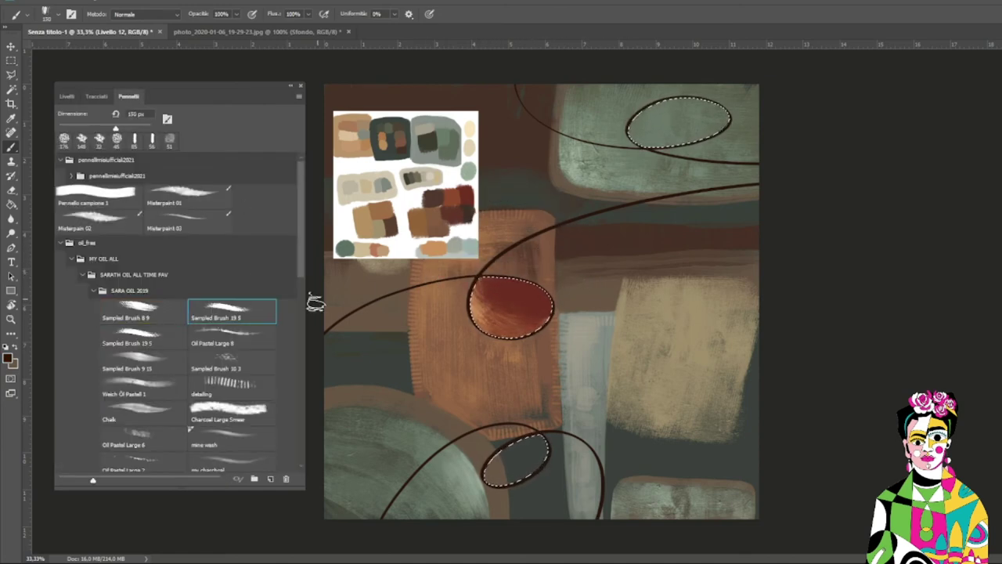
pyautogui.click(245, 356)
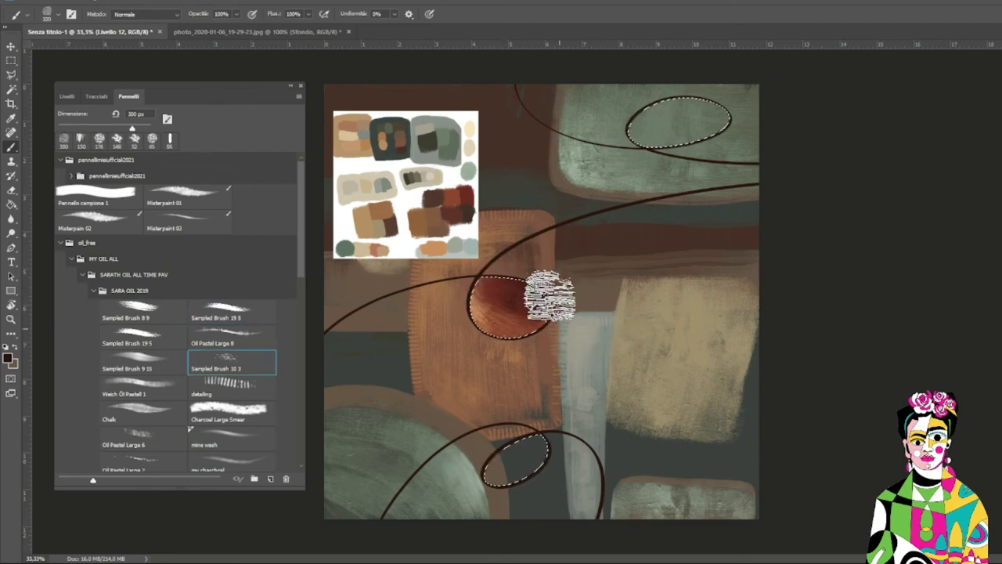
pyautogui.hotkey('ctrl', '+')
pyautogui.moveTo(571, 309)
pyautogui.mouseDown()
pyautogui.moveTo(459, 320)
pyautogui.moveTo(521, 348)
pyautogui.moveTo(600, 313)
pyautogui.moveTo(481, 291)
pyautogui.moveTo(585, 233)
pyautogui.moveTo(571, 360)
pyautogui.moveTo(523, 359)
pyautogui.moveTo(537, 383)
pyautogui.mouseUp()
pyautogui.moveTo(470, 313)
pyautogui.mouseDown()
pyautogui.moveTo(459, 336)
pyautogui.moveTo(469, 291)
pyautogui.moveTo(431, 287)
pyautogui.moveTo(500, 355)
pyautogui.moveTo(447, 332)
pyautogui.moveTo(476, 295)
pyautogui.moveTo(470, 333)
pyautogui.moveTo(435, 300)
pyautogui.mouseUp()
pyautogui.hotkey('ctrl', '+')
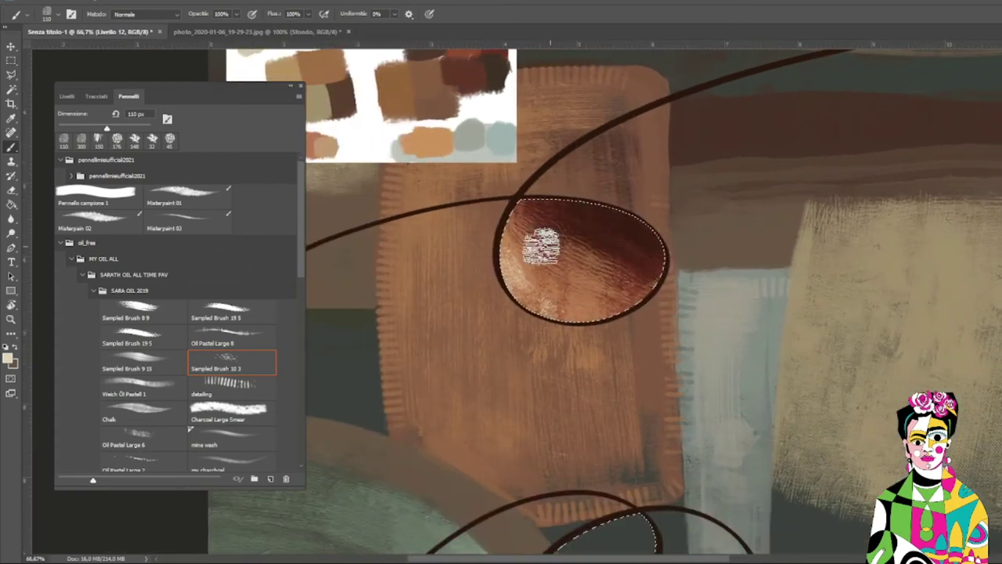
pyautogui.moveTo(540, 243)
pyautogui.mouseDown()
pyautogui.moveTo(580, 318)
pyautogui.moveTo(522, 280)
pyautogui.moveTo(506, 297)
pyautogui.moveTo(497, 224)
pyautogui.moveTo(587, 309)
pyautogui.moveTo(521, 244)
pyautogui.moveTo(577, 291)
pyautogui.moveTo(666, 280)
pyautogui.mouseUp()
# - Add a pale textured highlight to the oval's lower left with the detailing brush
pyautogui.click(231, 384)
pyautogui.moveTo(634, 215); pyautogui.dragTo(611, 309)
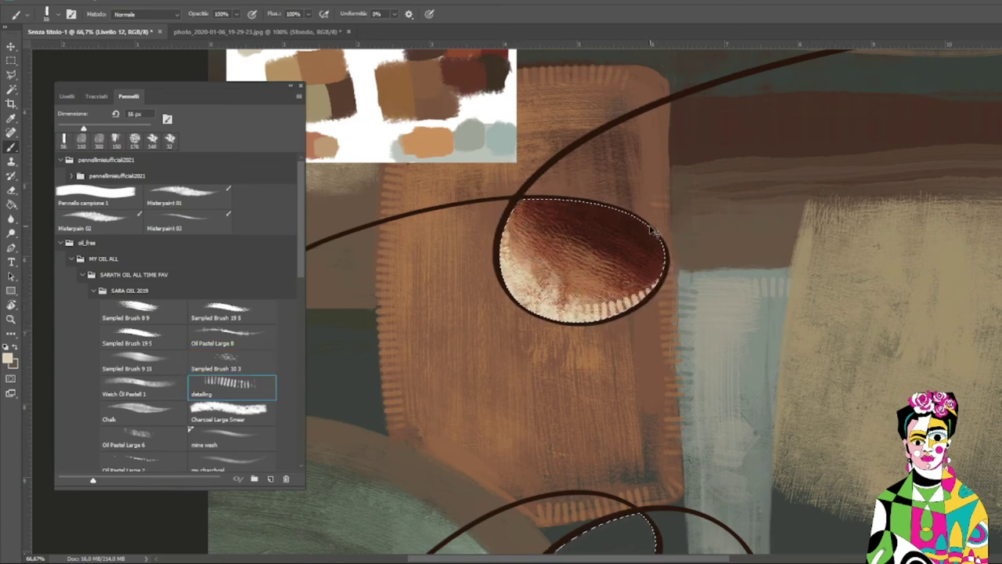
pyautogui.hotkey('ctrl', '-')
pyautogui.hotkey('ctrl', '-')
pyautogui.moveTo(511, 291); pyautogui.dragTo(592, 264)
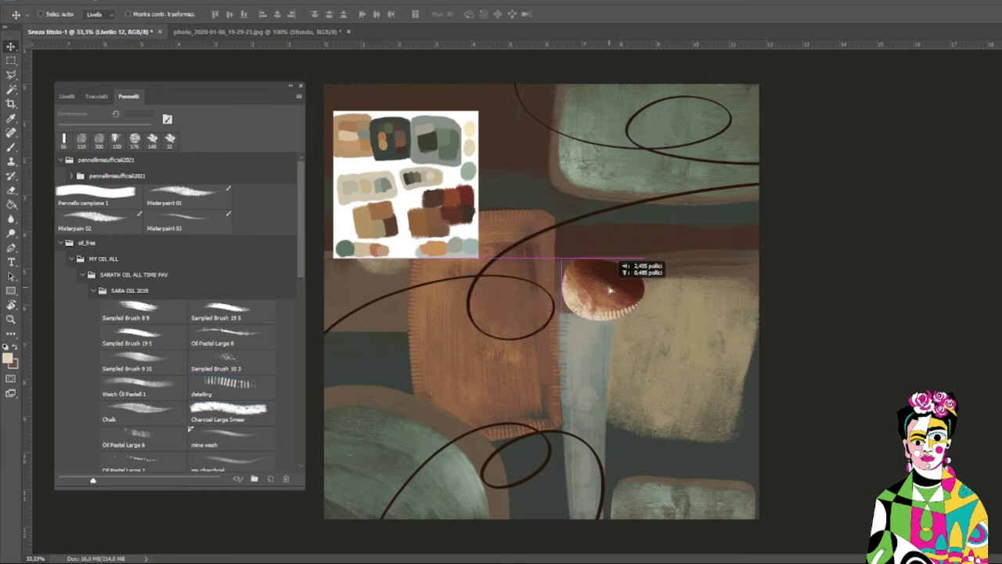
pyautogui.hotkey('ctrl', 'z')
# - Select the top loop and shade it darker green on Livello 13 with Sampled Brush 10 3
pyautogui.press('F7')
pyautogui.click(106, 211)
pyautogui.press('w')
pyautogui.click(702, 133)
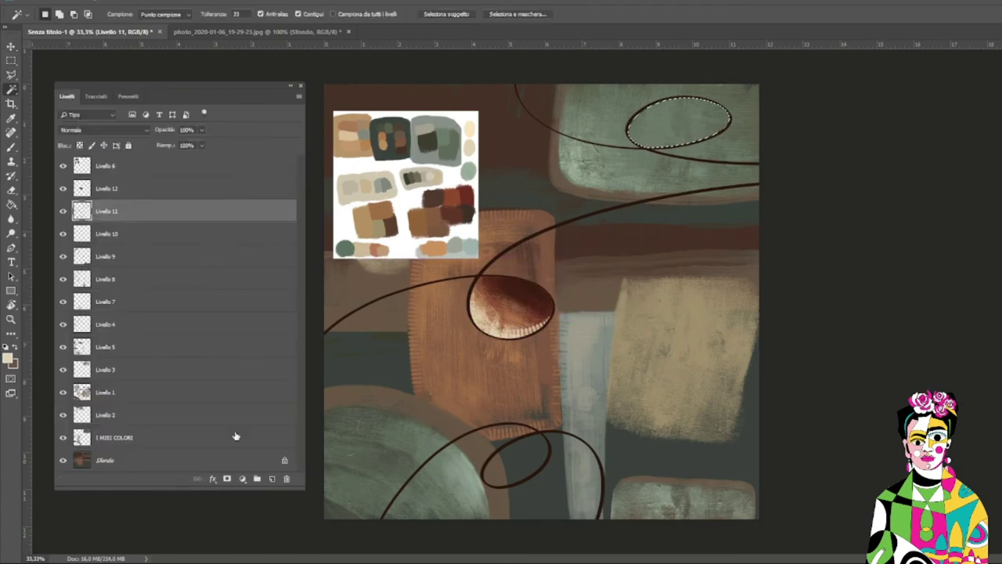
pyautogui.click(271, 479)
pyautogui.press('b')
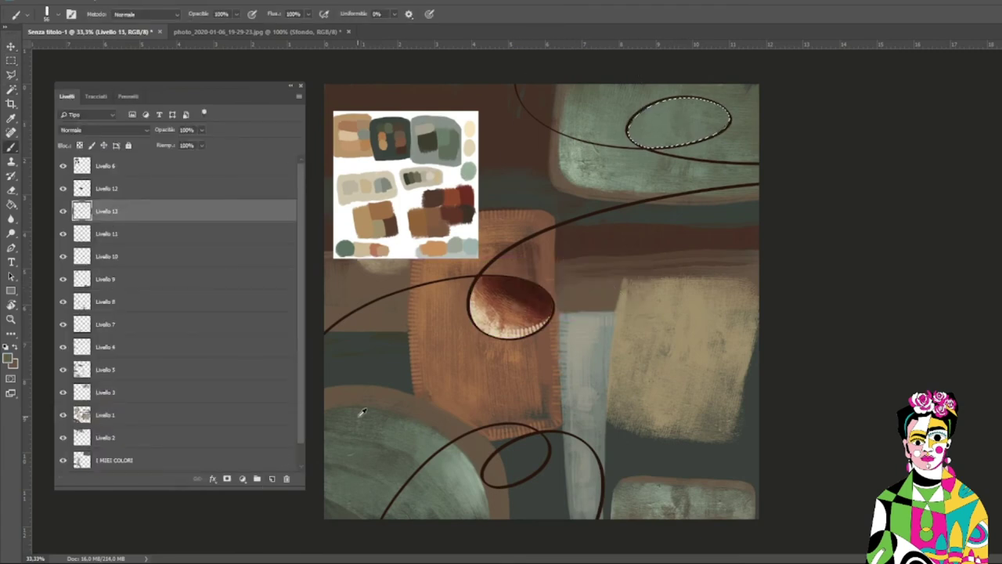
pyautogui.press('F5')
pyautogui.moveTo(611, 122)
pyautogui.mouseDown()
pyautogui.moveTo(682, 134)
pyautogui.moveTo(710, 98)
pyautogui.mouseUp()
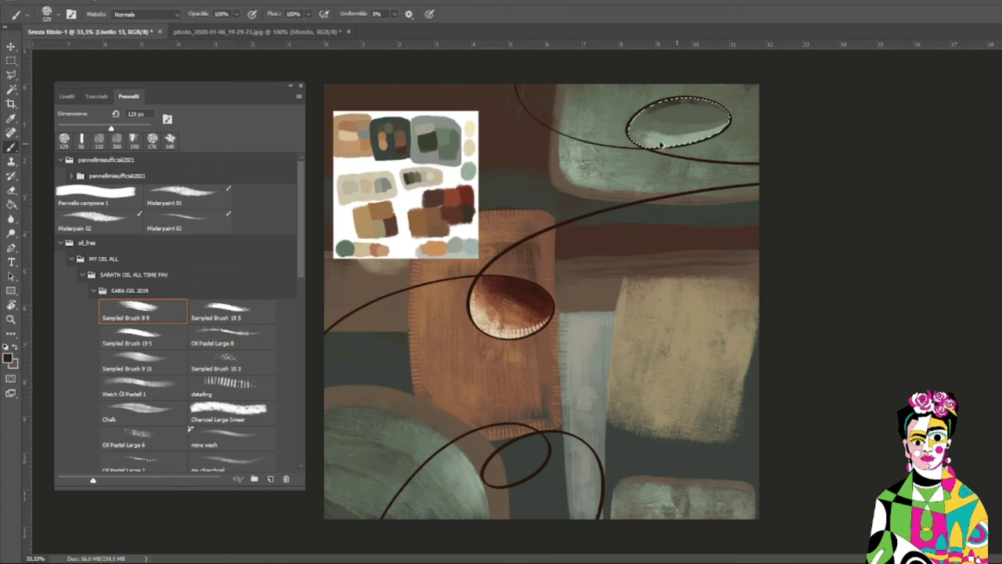
pyautogui.press('.')
pyautogui.press('.')
pyautogui.press('.')
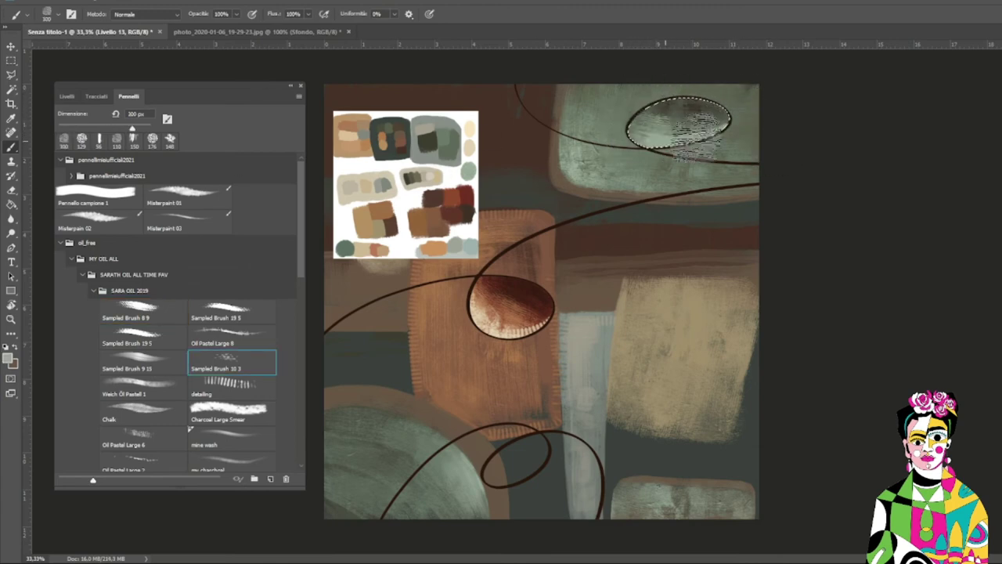
pyautogui.press(']')
pyautogui.press(']')
pyautogui.press(']')
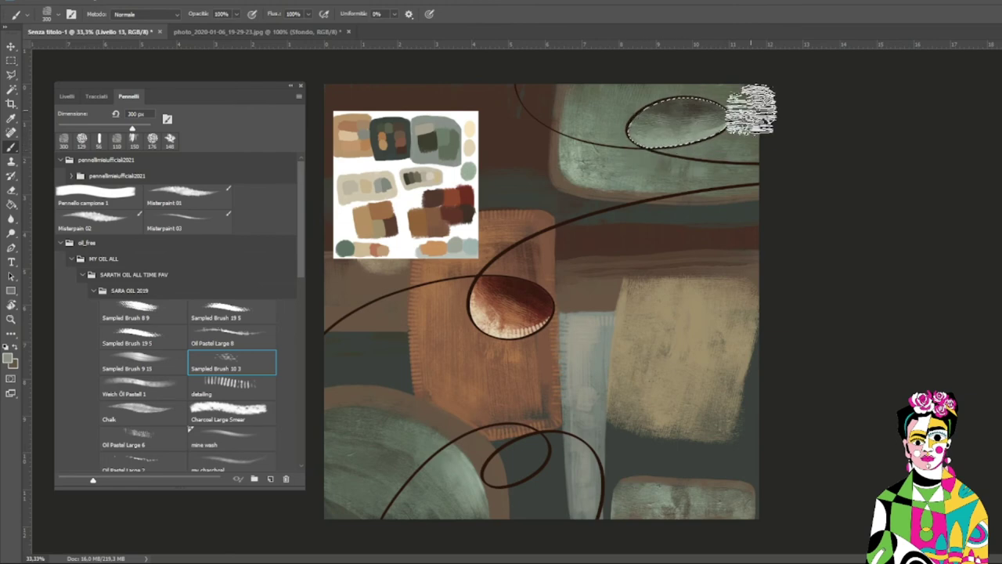
pyautogui.hotkey('ctrl', 'd')
pyautogui.press('[')
pyautogui.press('[')
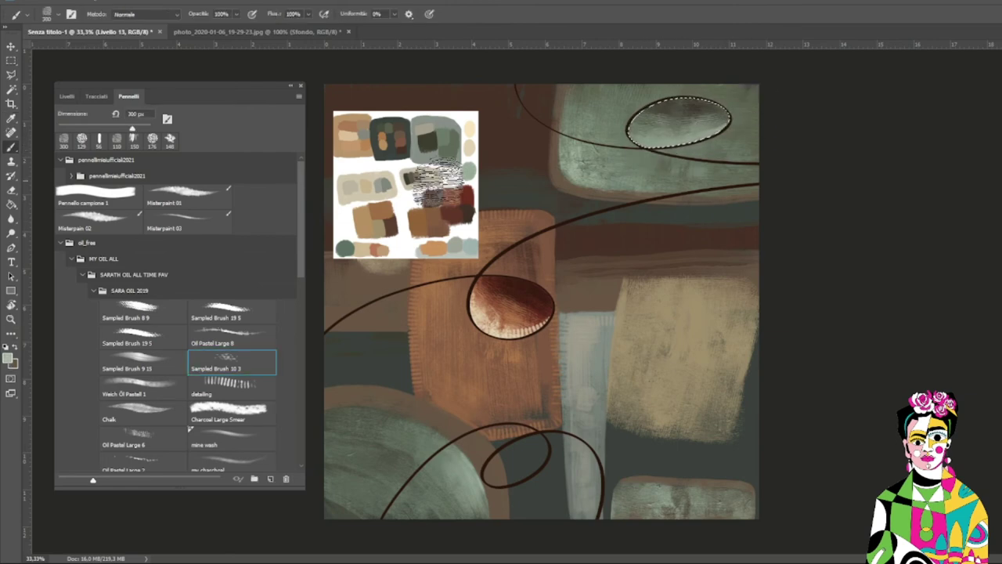
# - Move Livello 13 above Livello 12 in the layer stack
pyautogui.press('F7')
pyautogui.keyDown('ctrl'); pyautogui.click(455, 172); pyautogui.keyUp('ctrl')
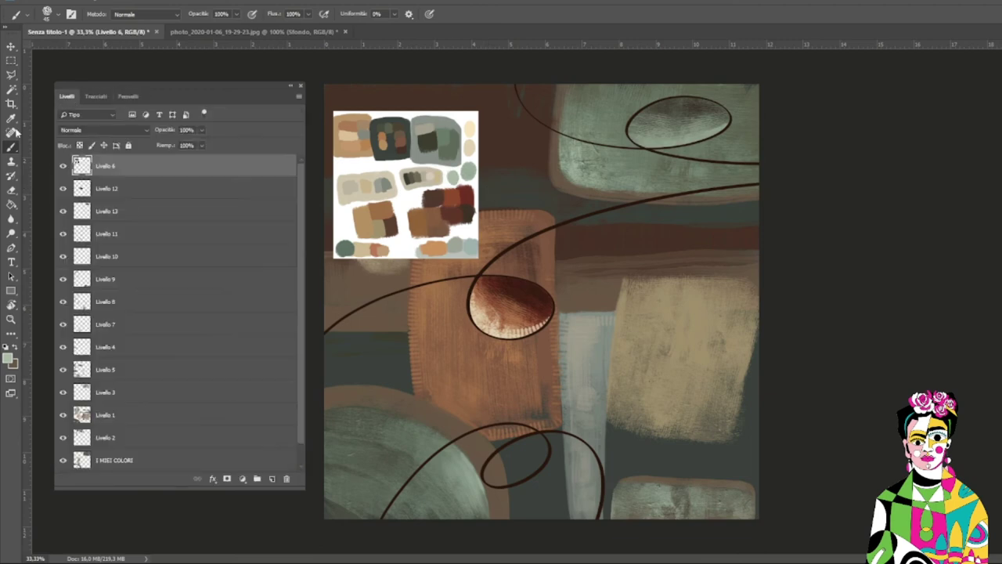
pyautogui.press('w')
pyautogui.click(130, 235)
pyautogui.moveTo(117, 211); pyautogui.dragTo(121, 178)
# - Pick a dark paint colour and hide the Livello 6 colour palette image
pyautogui.press('b')
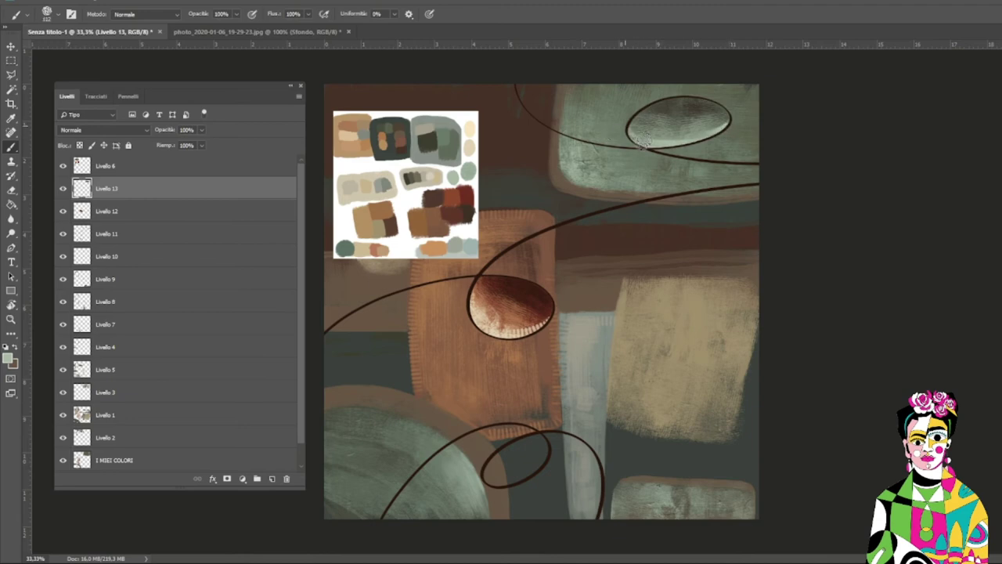
pyautogui.press('F5')
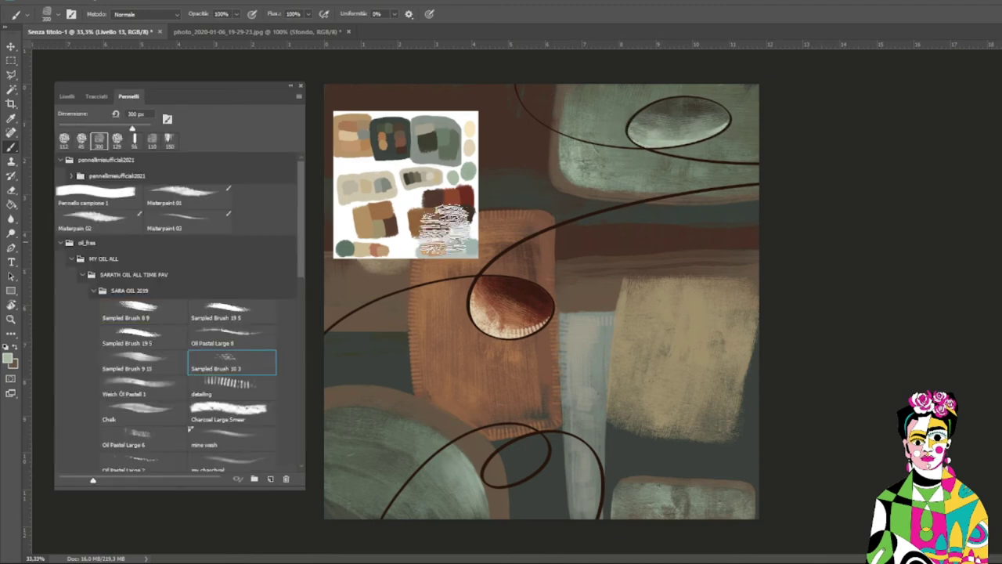
pyautogui.keyDown('alt'); pyautogui.click(666, 100); pyautogui.keyUp('alt')
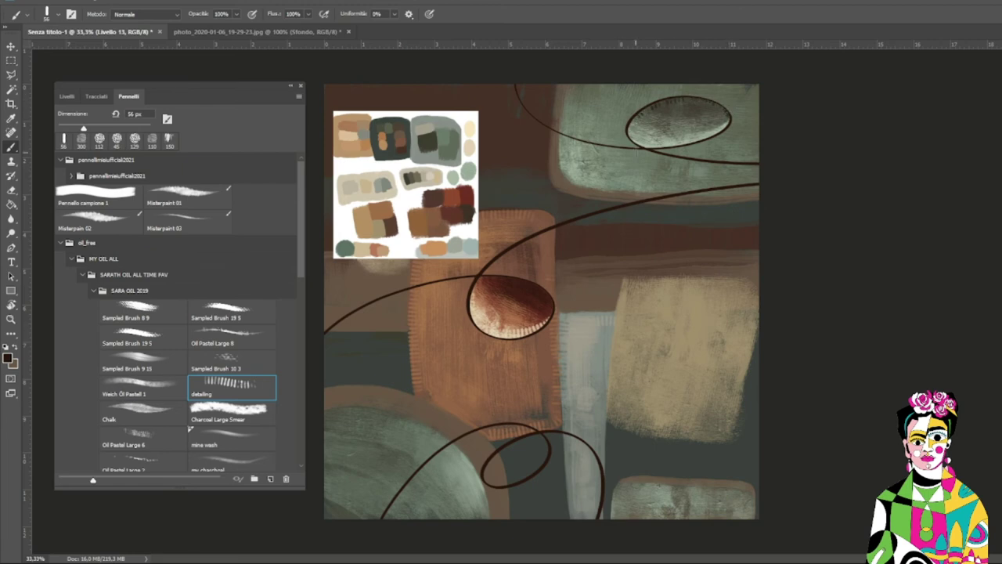
pyautogui.press('v')
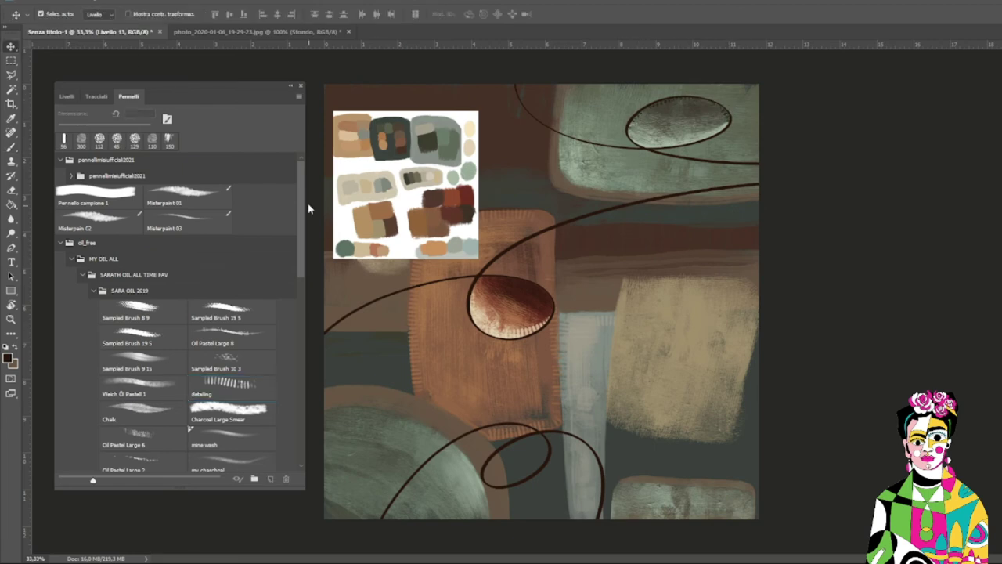
pyautogui.click(67, 97)
pyautogui.click(62, 165)
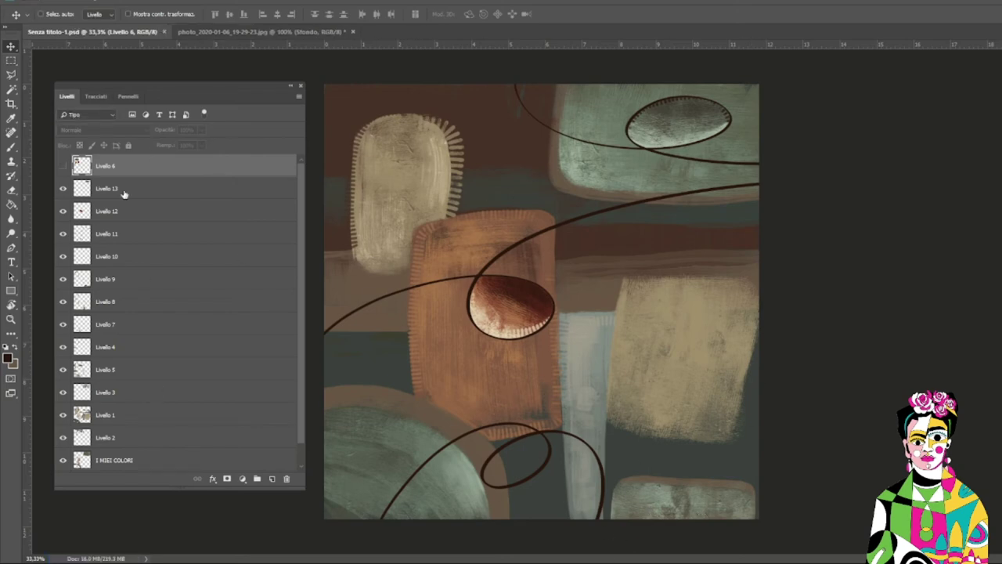
# - Select the lower oval on Livello 11 and shade it tan and orange-brown on Livello 14
pyautogui.press('w')
pyautogui.click(208, 234)
pyautogui.press('b')
pyautogui.click(272, 478)
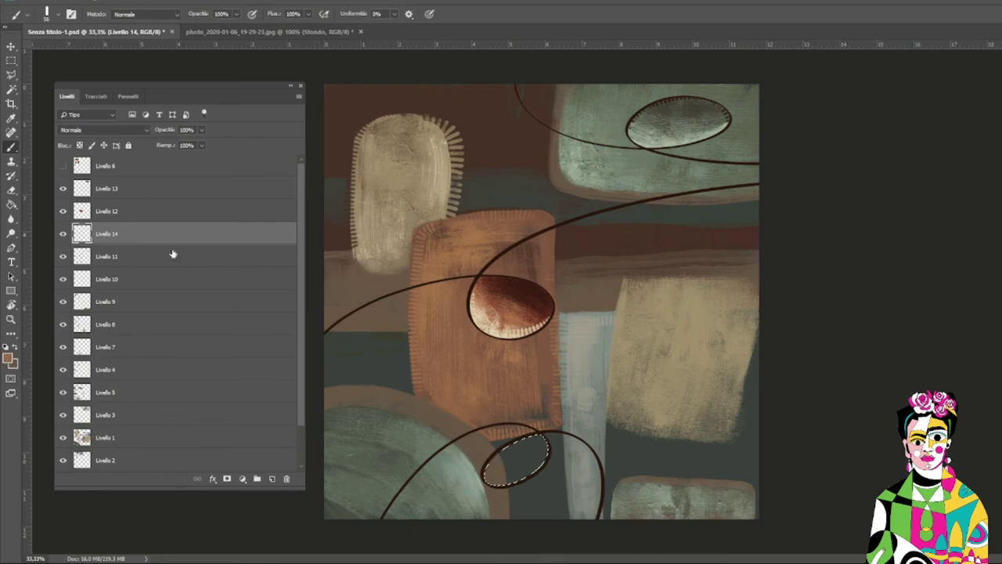
pyautogui.press('F5')
pyautogui.moveTo(517, 458); pyautogui.dragTo(548, 469)
pyautogui.keyDown('alt'); pyautogui.click(520, 458); pyautogui.keyUp('alt')
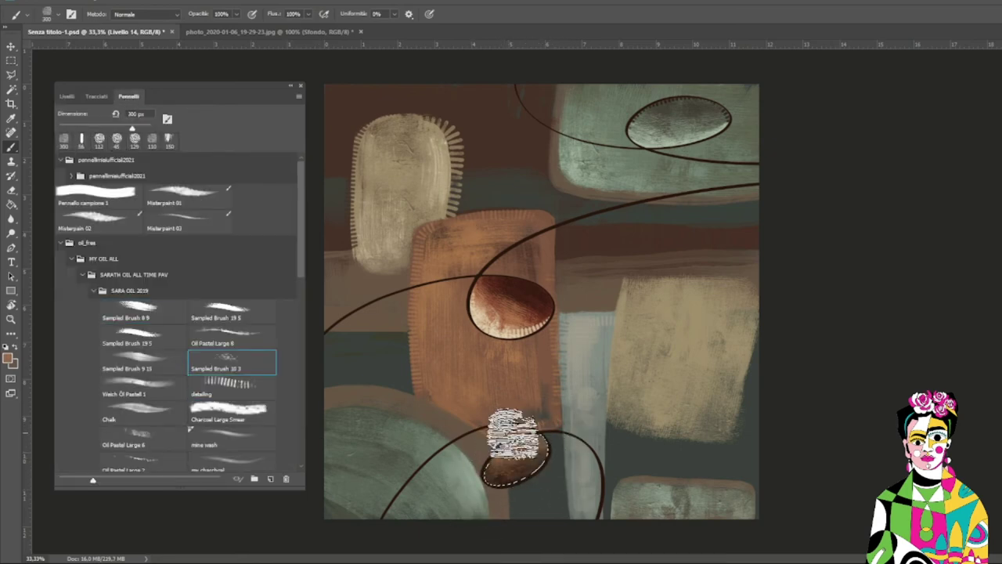
pyautogui.moveTo(513, 434); pyautogui.dragTo(548, 413)
pyautogui.press('i')
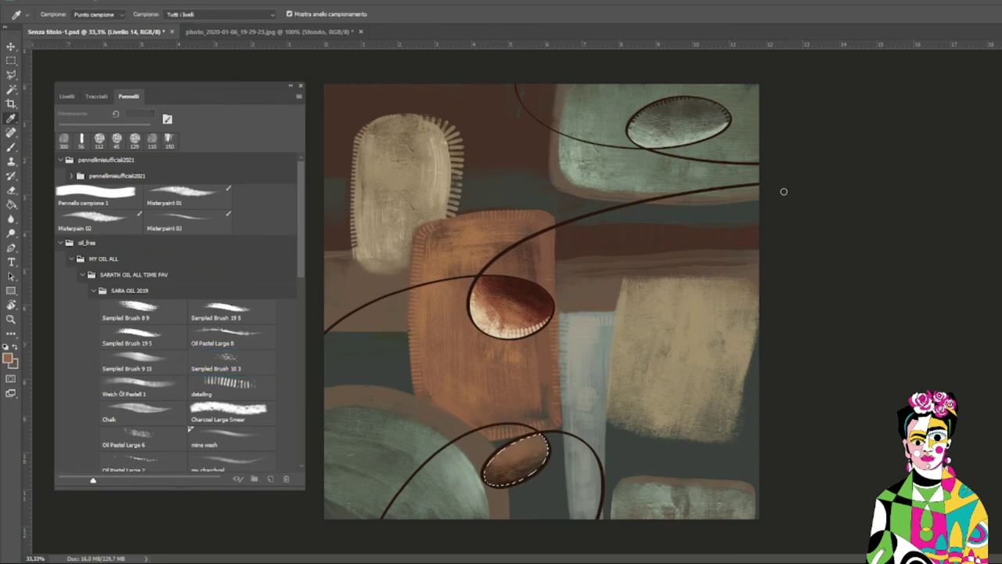
pyautogui.press('b')
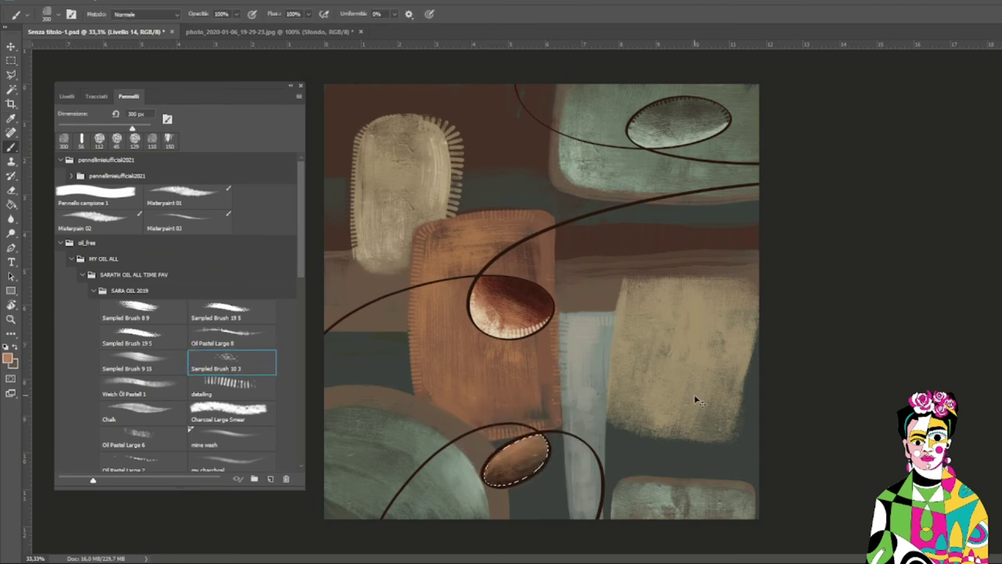
pyautogui.hotkey('ctrl', 'd')
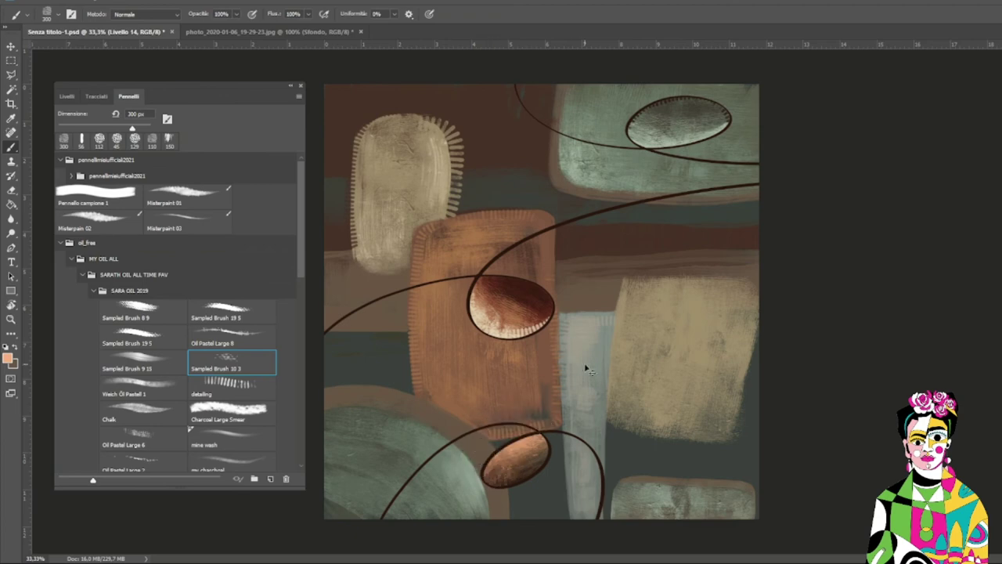
pyautogui.press('v')
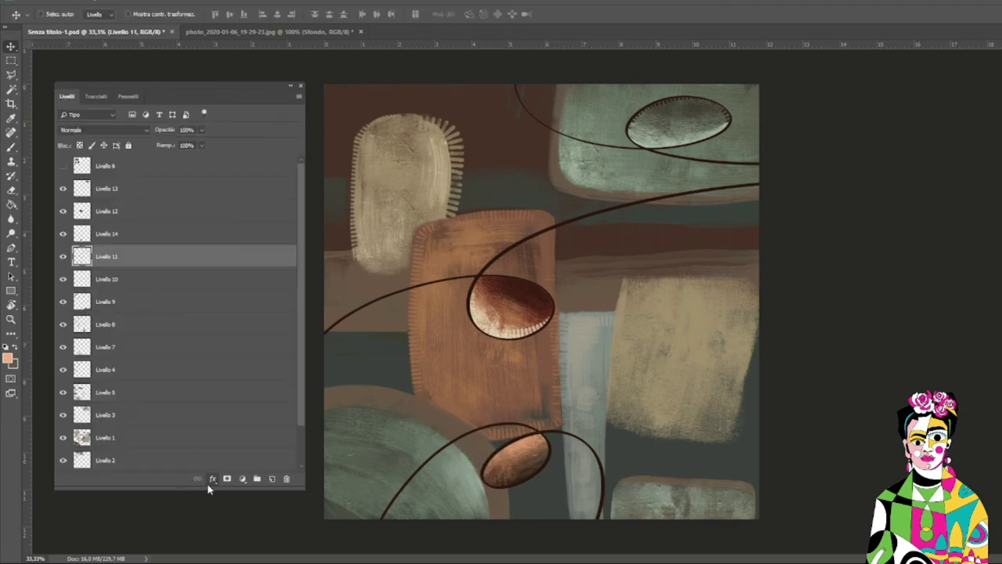
pyautogui.moveTo(969, 193)
pyautogui.mouseDown()
pyautogui.moveTo(452, 468)
pyautogui.moveTo(724, 272)
pyautogui.mouseUp()
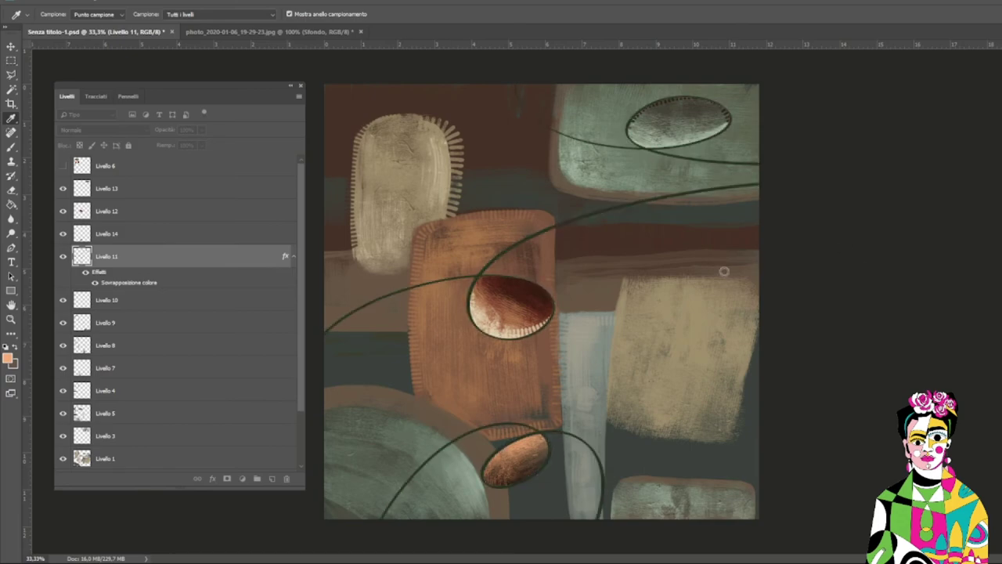
pyautogui.press('Escape')
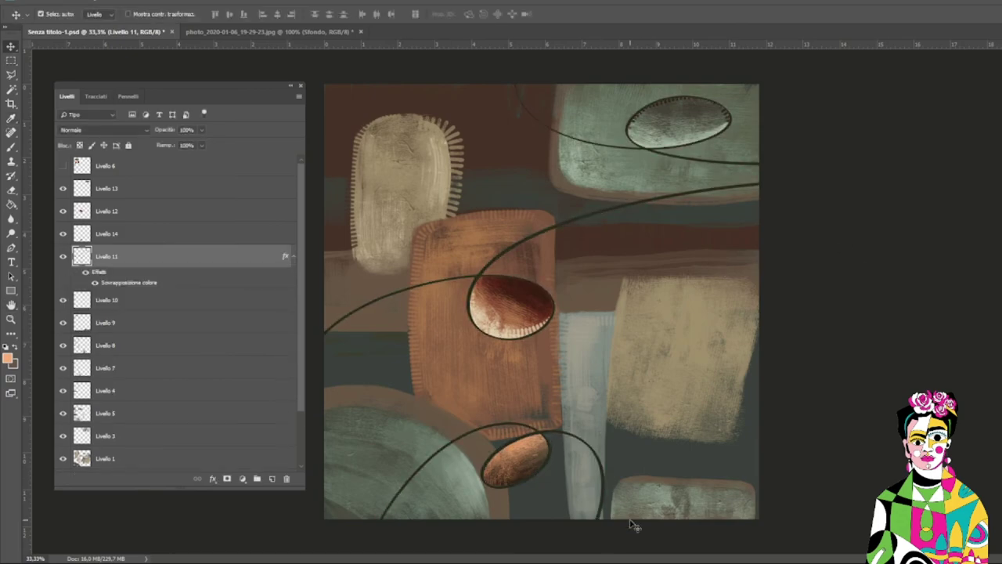
pyautogui.hotkey('ctrl', '+')
pyautogui.hotkey('ctrl', '+')
pyautogui.moveTo(638, 514)
pyautogui.mouseDown()
pyautogui.moveTo(832, 180)
pyautogui.moveTo(776, 346)
pyautogui.moveTo(994, 556)
pyautogui.mouseUp()
pyautogui.hotkey('ctrl', '-')
pyautogui.hotkey('ctrl', '-')
pyautogui.hotkey('ctrl', '-')
pyautogui.hotkey('ctrl', '-')
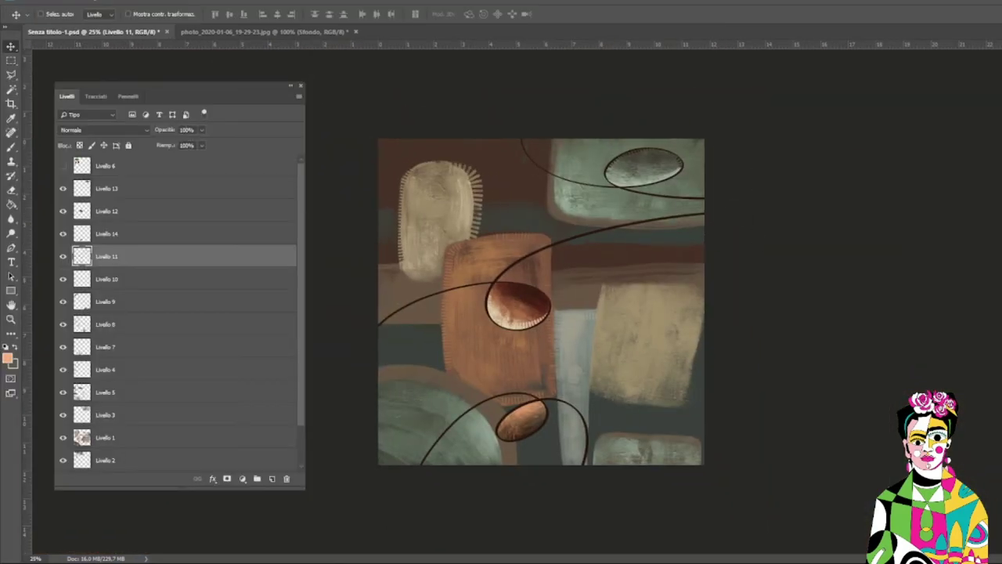
pyautogui.click(126, 188)
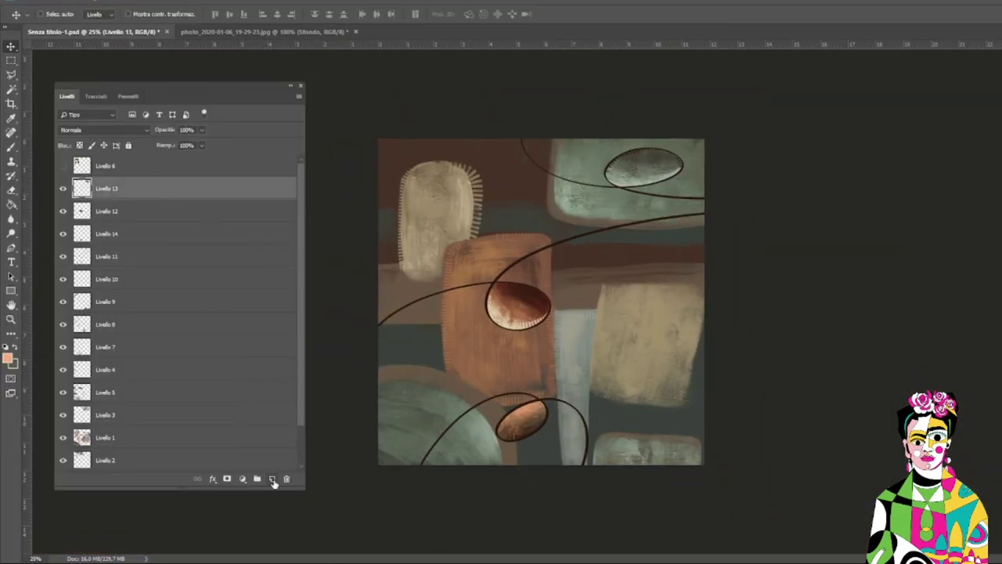
pyautogui.click(126, 211)
pyautogui.hotkey('shift', '+')
pyautogui.hotkey('shift', '+')
pyautogui.hotkey('shift', '+')
pyautogui.hotkey('shift', '+')
pyautogui.hotkey('shift', '+')
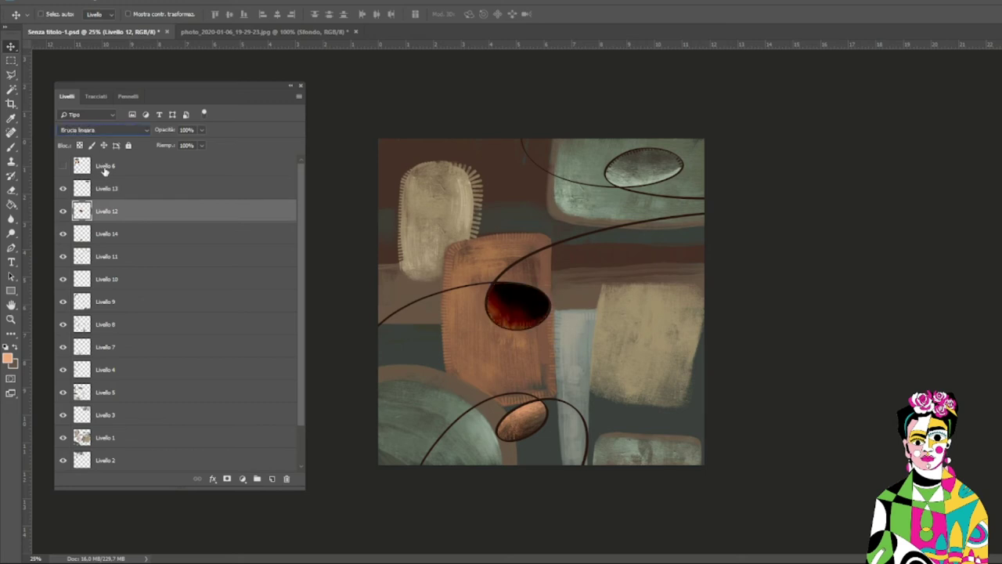
pyautogui.hotkey('shift', '+')
pyautogui.hotkey('shift', '+')
pyautogui.hotkey('shift', '+')
pyautogui.hotkey('shift', '+')
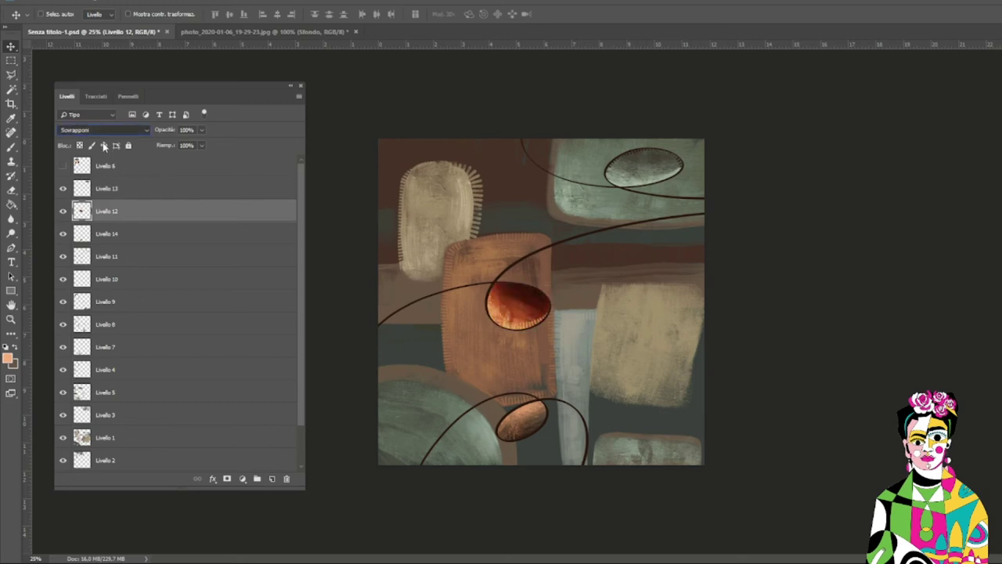
pyautogui.hotkey('shift', '+')
pyautogui.hotkey('shift', '+')
pyautogui.hotkey('shift', '-')
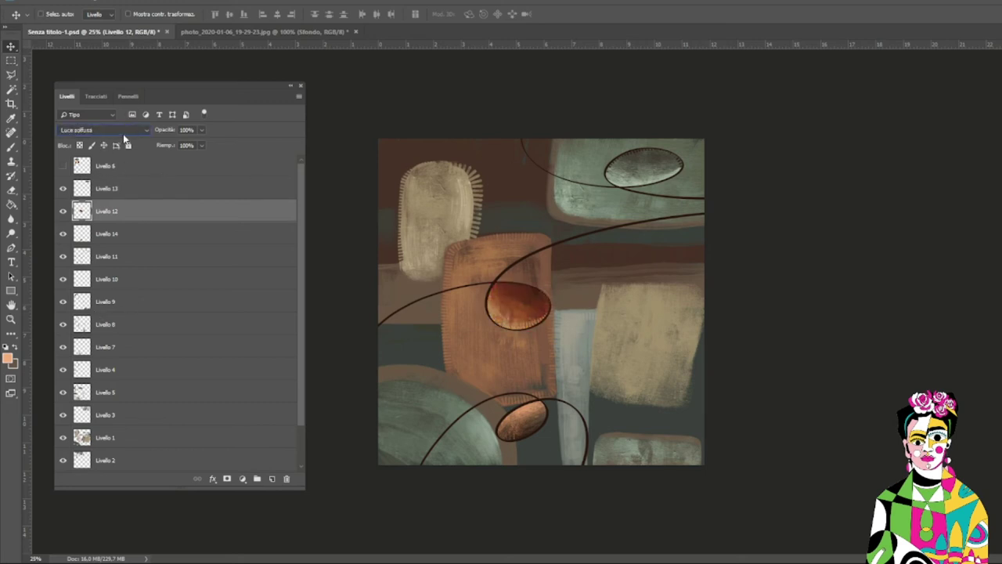
pyautogui.hotkey('shift', '-')
pyautogui.hotkey('shift', 'alt', 'n')
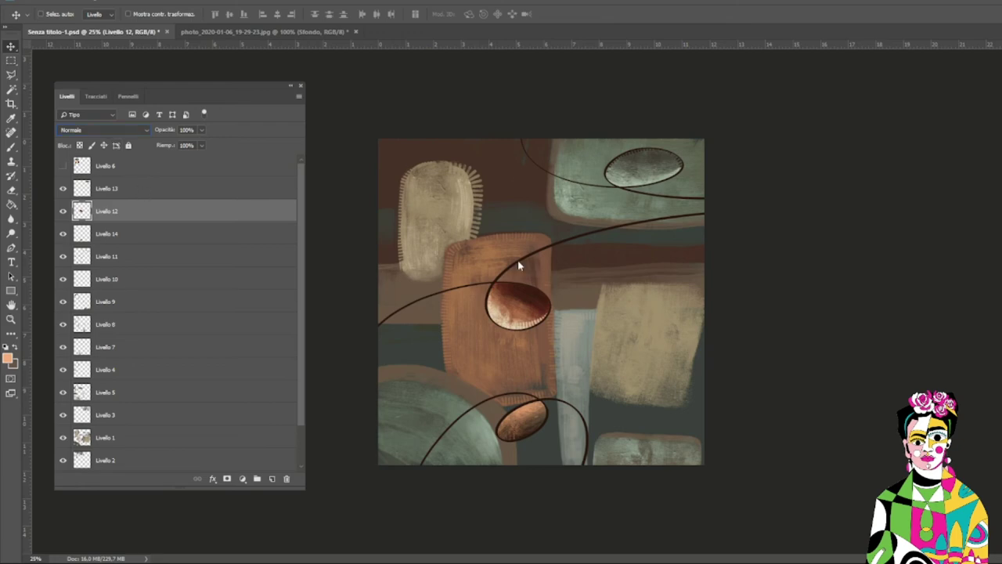
pyautogui.keyDown('ctrl'); pyautogui.click(518, 266); pyautogui.keyUp('ctrl')
pyautogui.hotkey('ctrl', 'j')
pyautogui.hotkey('ctrl', 't')
# - Rotate the copied loops 90° and flip them horizontally, then apply the transform
pyautogui.moveTo(760, 146); pyautogui.dragTo(567, 218)
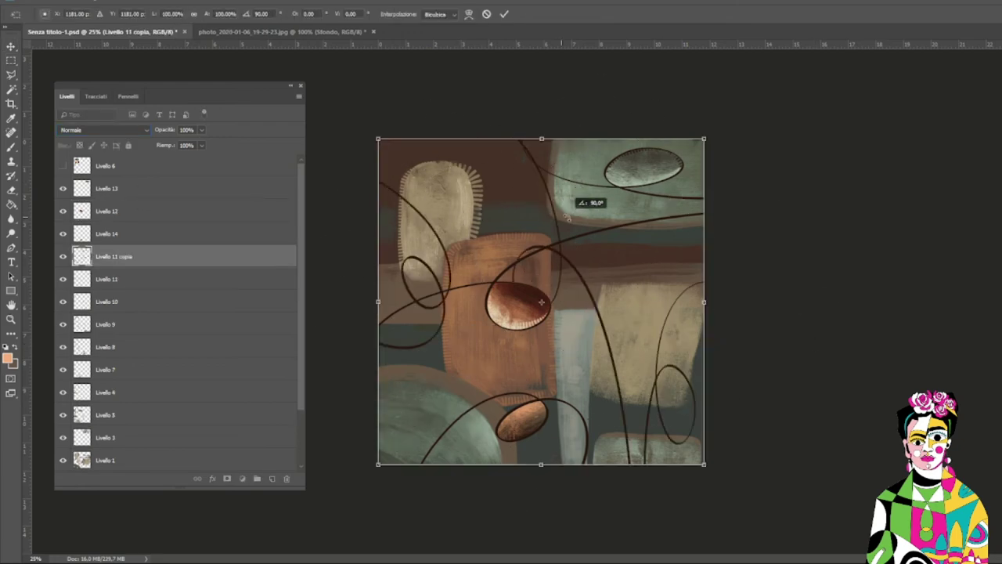
pyautogui.moveTo(613, 242)
pyautogui.mouseDown()
pyautogui.moveTo(391, 395)
pyautogui.moveTo(586, 412)
pyautogui.moveTo(470, 157)
pyautogui.moveTo(27, 6)
pyautogui.mouseUp()
pyautogui.moveTo(733, 239)
pyautogui.mouseDown()
pyautogui.moveTo(580, 423)
pyautogui.moveTo(714, 243)
pyautogui.moveTo(560, 255)
pyautogui.mouseUp()
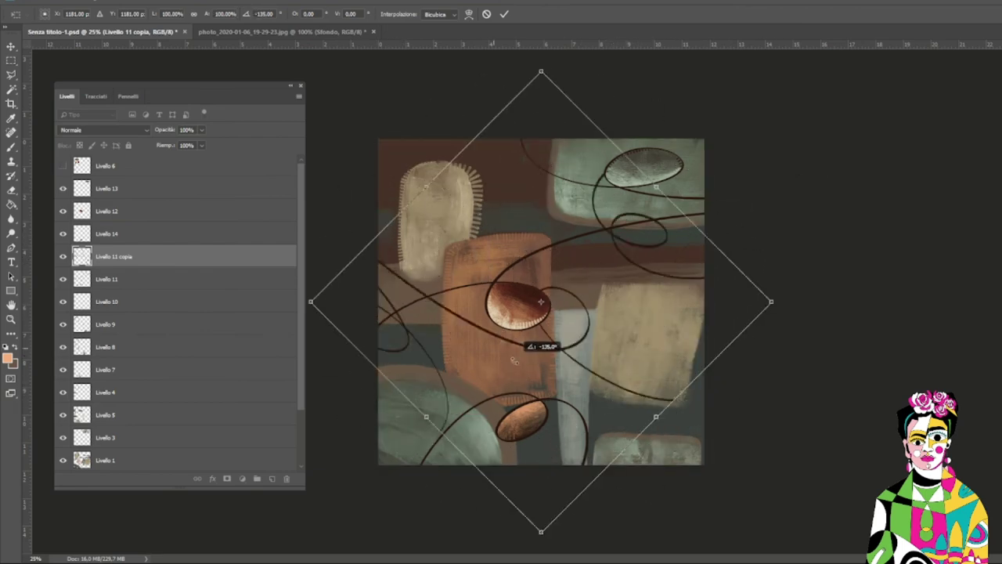
pyautogui.moveTo(704, 139); pyautogui.dragTo(630, 255)
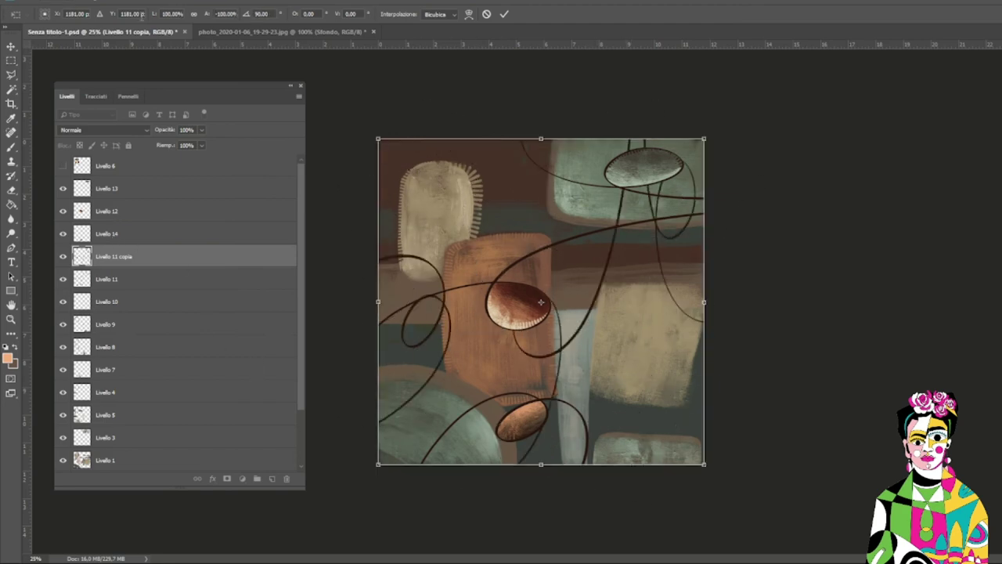
pyautogui.press('Escape')
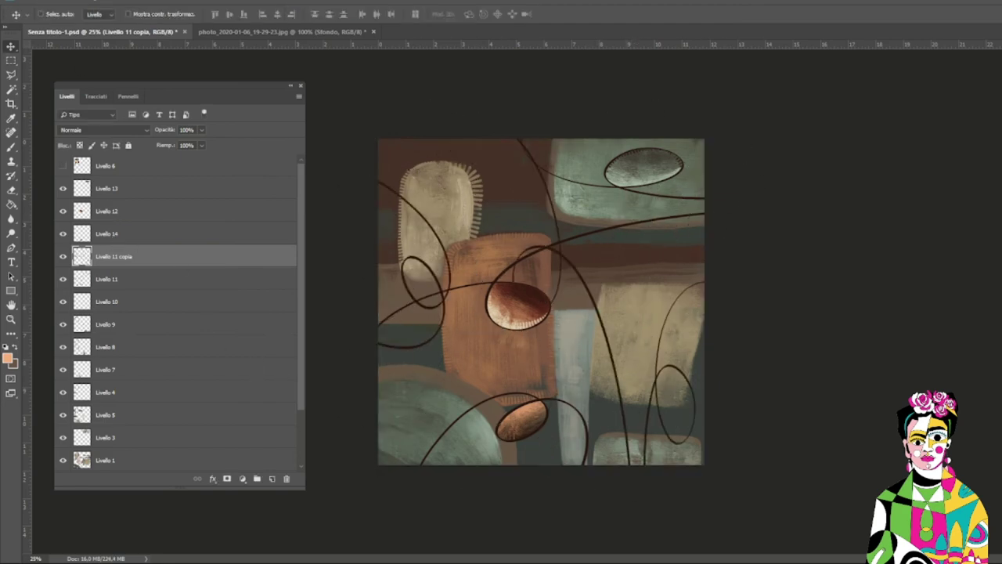
# - Clear the selection and add a new layer for shading
pyautogui.press('w')
pyautogui.hotkey('ctrl', 'd')
pyautogui.hotkey('ctrl', 'shift', 'alt', 'n')
# - Paint grey-brown with darker brown shading inside the left oval loop
pyautogui.press('b')
pyautogui.hotkey('ctrl', '+')
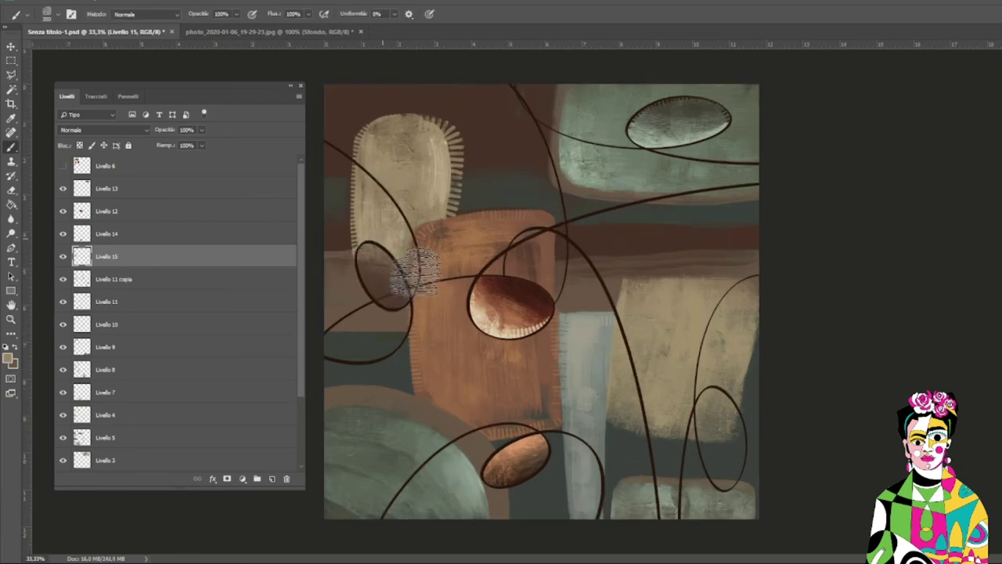
pyautogui.moveTo(383, 262)
pyautogui.mouseDown()
pyautogui.moveTo(419, 294)
pyautogui.moveTo(357, 287)
pyautogui.moveTo(376, 302)
pyautogui.mouseUp()
pyautogui.keyDown('alt'); pyautogui.click(414, 303); pyautogui.keyUp('alt')
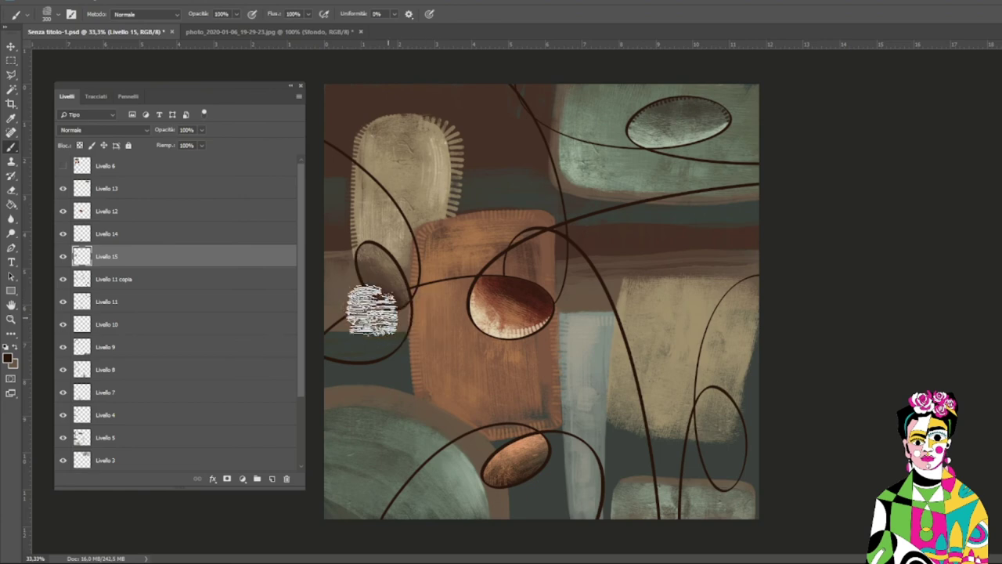
# - Paint the lower-right oval brown on a new layer above the rotated loops
pyautogui.press('w')
pyautogui.click(221, 284)
pyautogui.hotkey('ctrl', 'shift', 'alt', 'n')
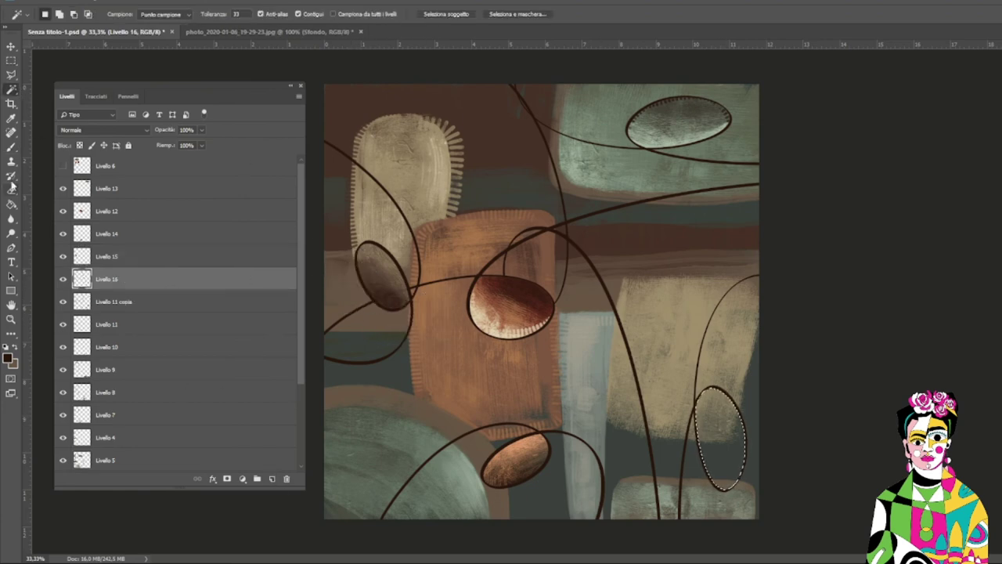
pyautogui.press('b')
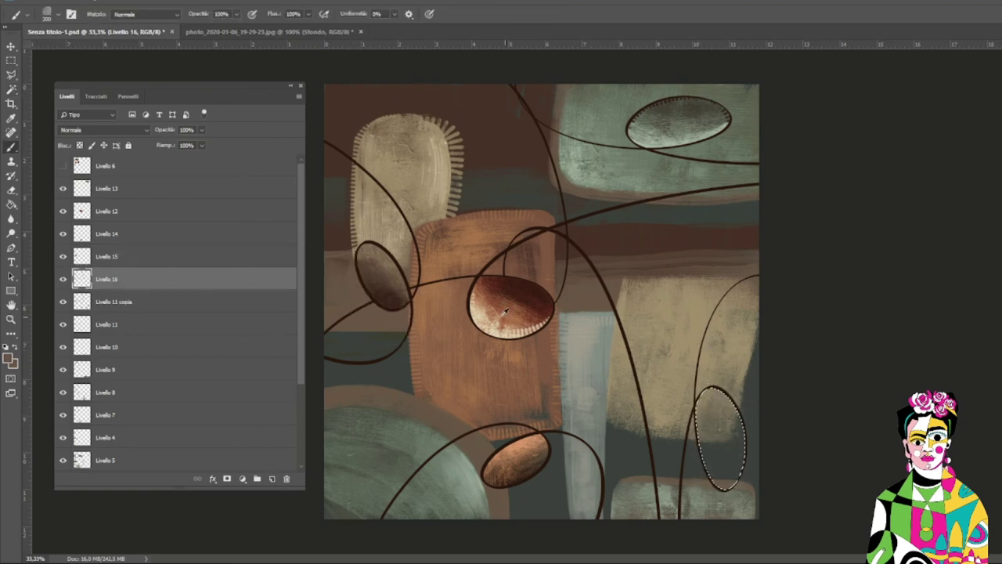
pyautogui.moveTo(732, 347)
pyautogui.mouseDown()
pyautogui.moveTo(723, 454)
pyautogui.moveTo(755, 436)
pyautogui.moveTo(711, 482)
pyautogui.mouseUp()
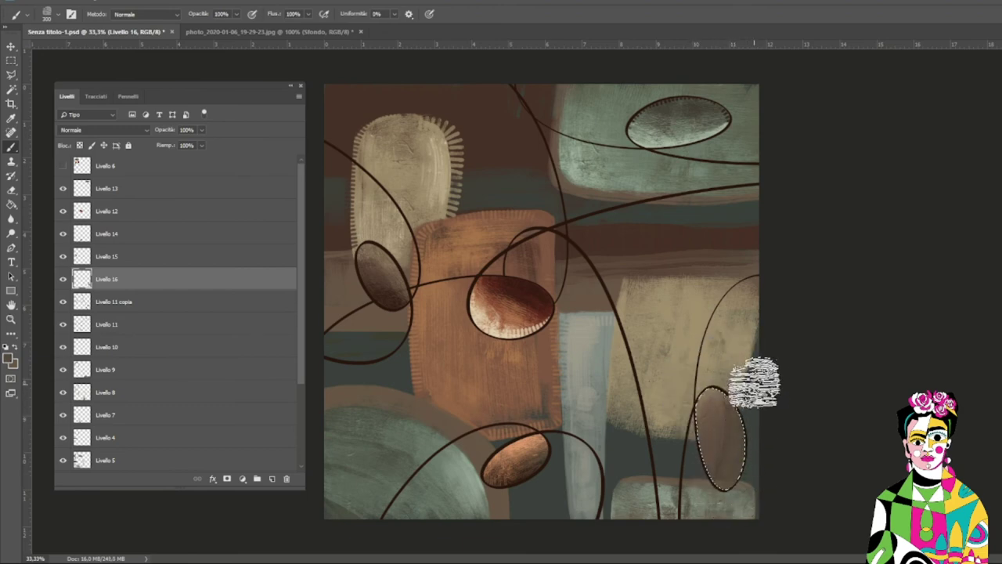
pyautogui.hotkey('ctrl', 'd')
# - Blend soft streaky texture into the lower-right oval
pyautogui.hotkey('ctrl', '+')
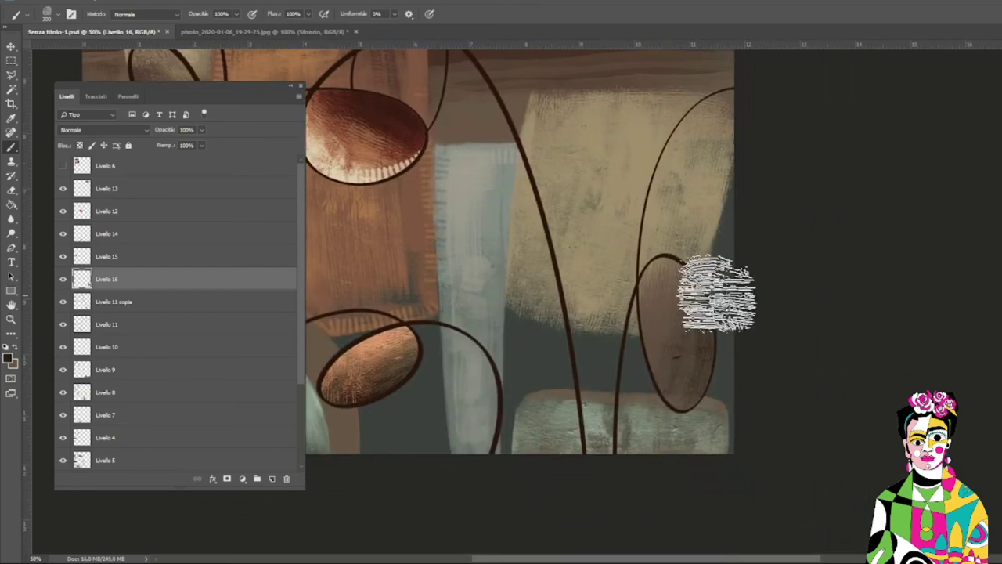
pyautogui.moveTo(637, 347); pyautogui.dragTo(671, 347)
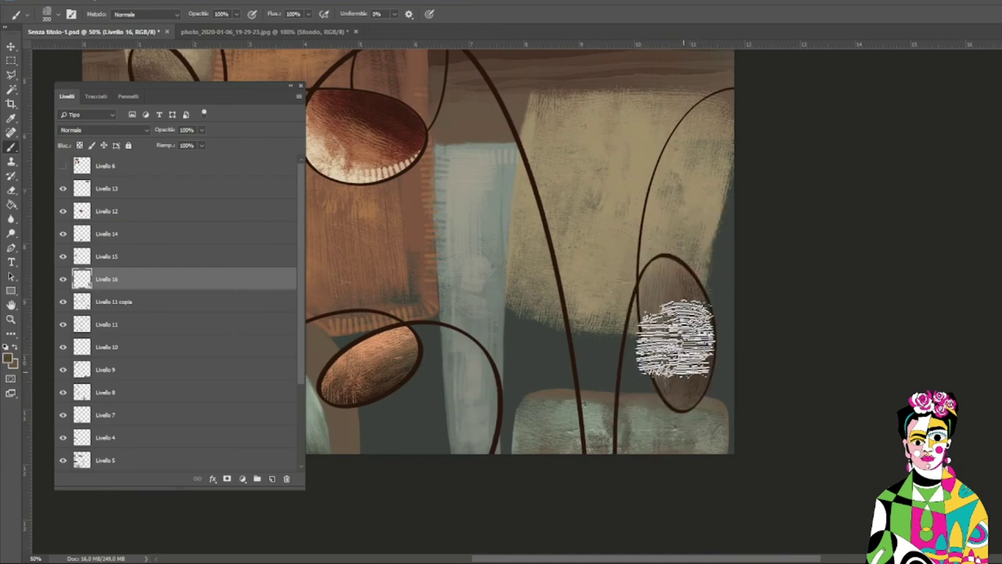
pyautogui.click(128, 95)
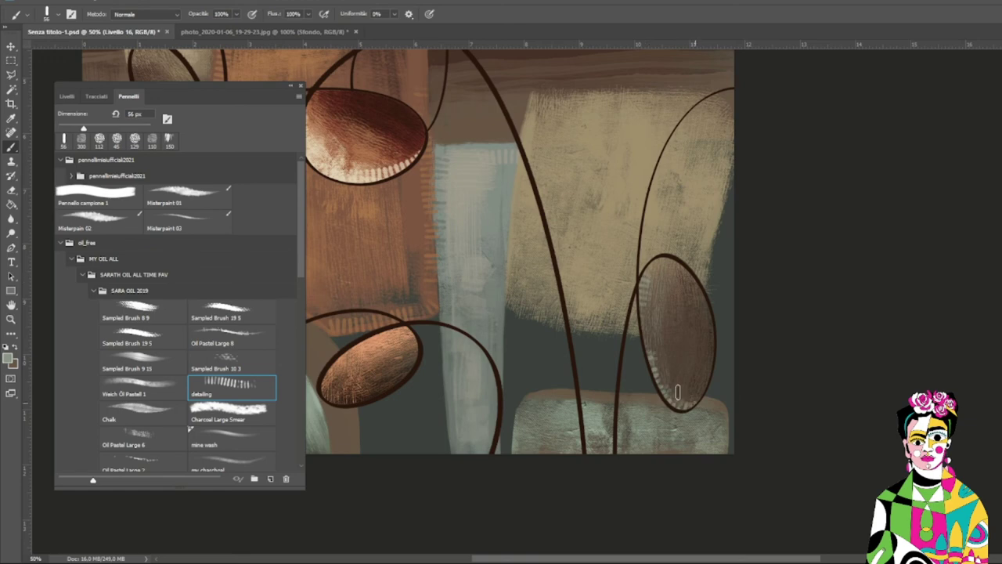
pyautogui.moveTo(665, 317); pyautogui.dragTo(736, 306)
pyautogui.hotkey('ctrl', '-')
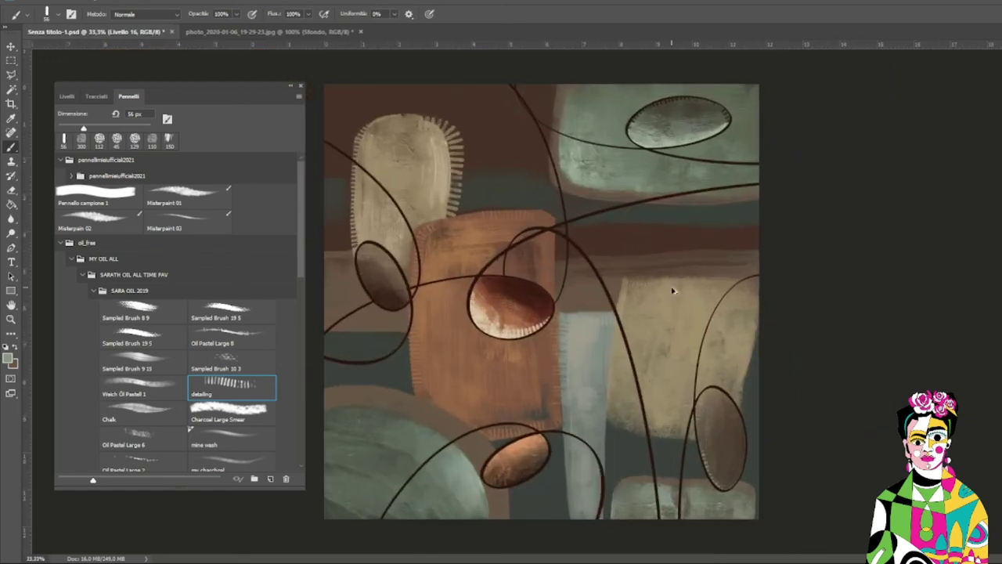
# - Check the dark curve layers' visibility and remove the original Livello 11 layer
pyautogui.press('w')
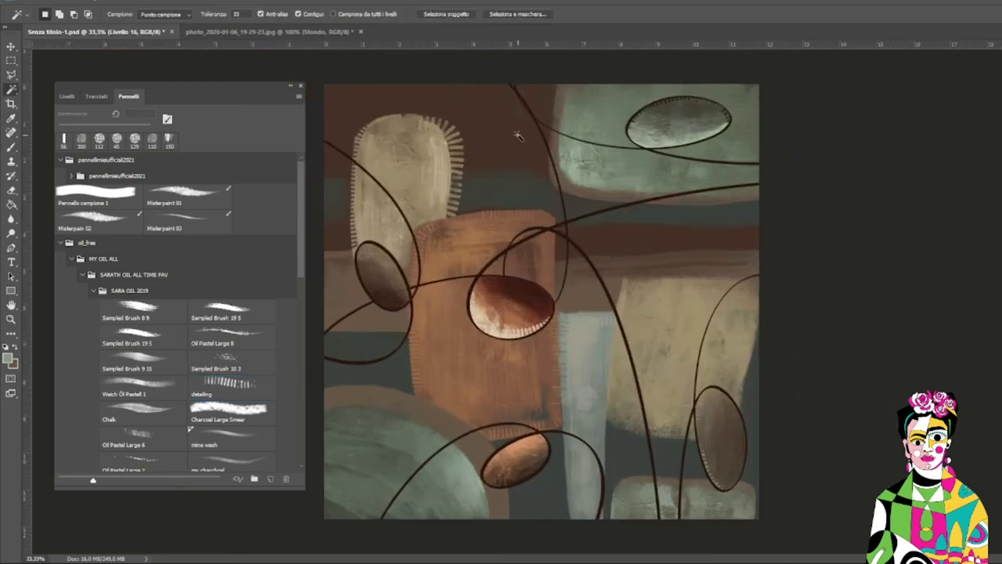
pyautogui.click(67, 95)
pyautogui.click(63, 302)
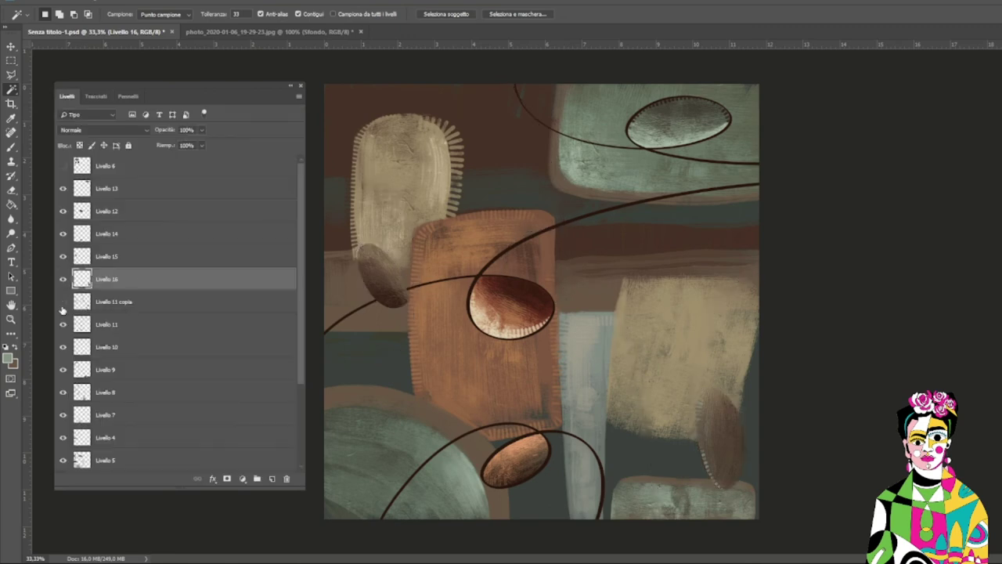
pyautogui.click(63, 302)
pyautogui.click(62, 302)
pyautogui.click(62, 310)
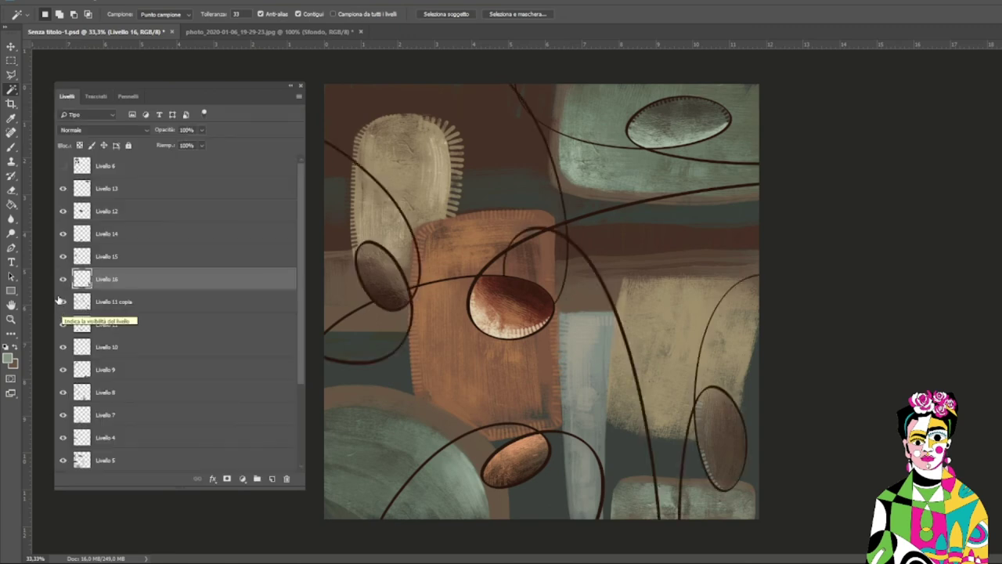
pyautogui.click(87, 308)
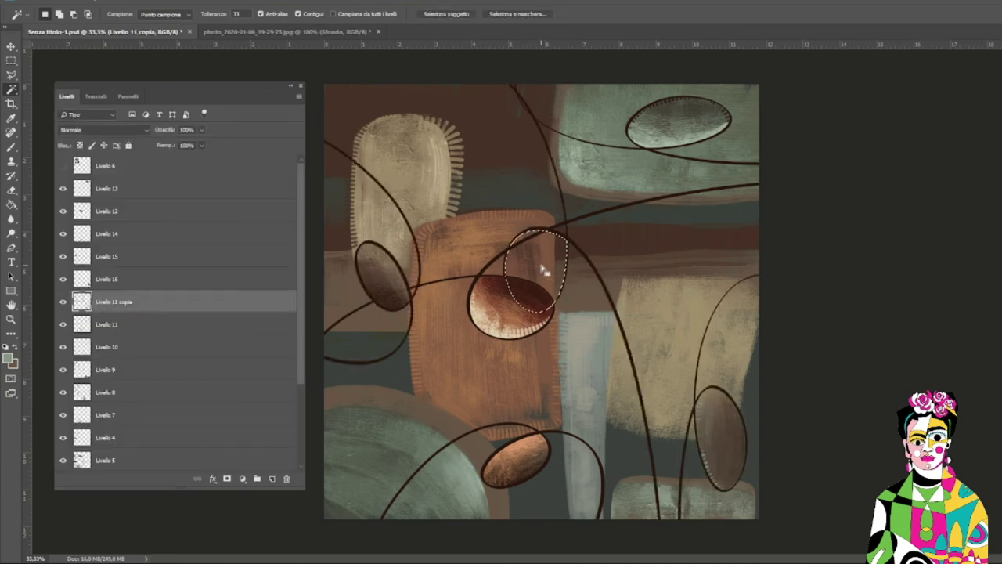
pyautogui.click(11, 146)
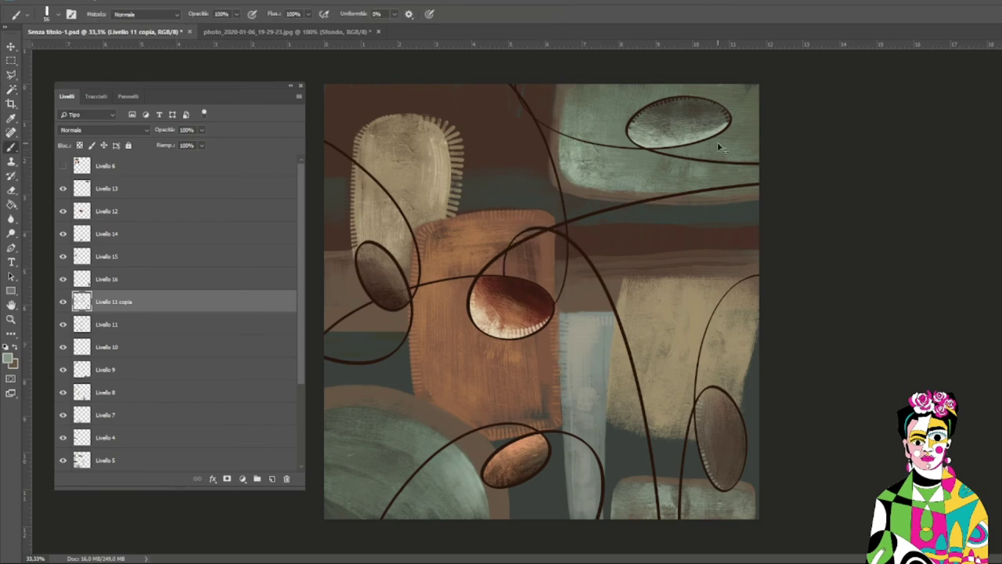
pyautogui.hotkey('ctrl', 'e')
# - Select three areas between the curves and add empty Livello 17 for painting them
pyautogui.press('w')
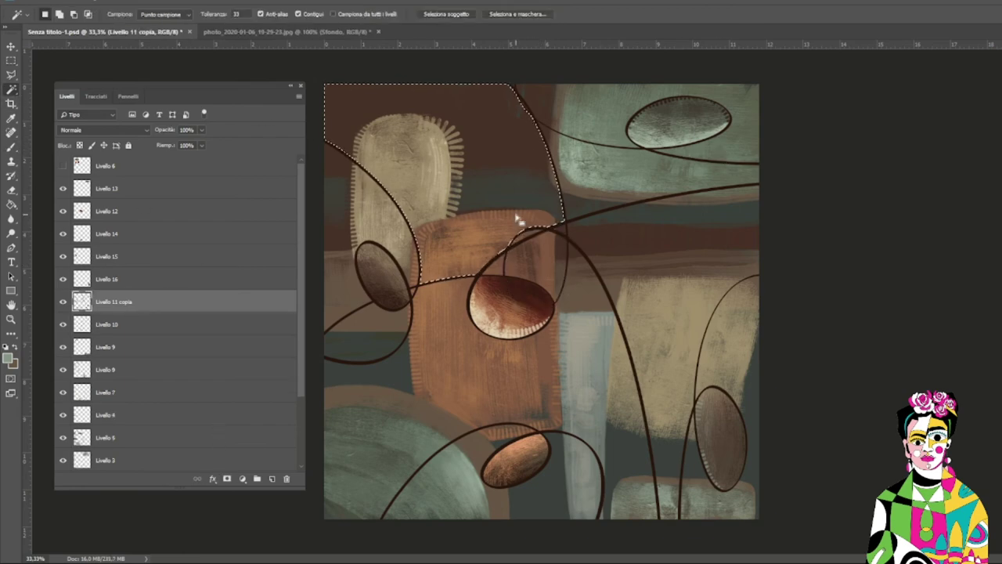
pyautogui.click(389, 362)
pyautogui.click(682, 297)
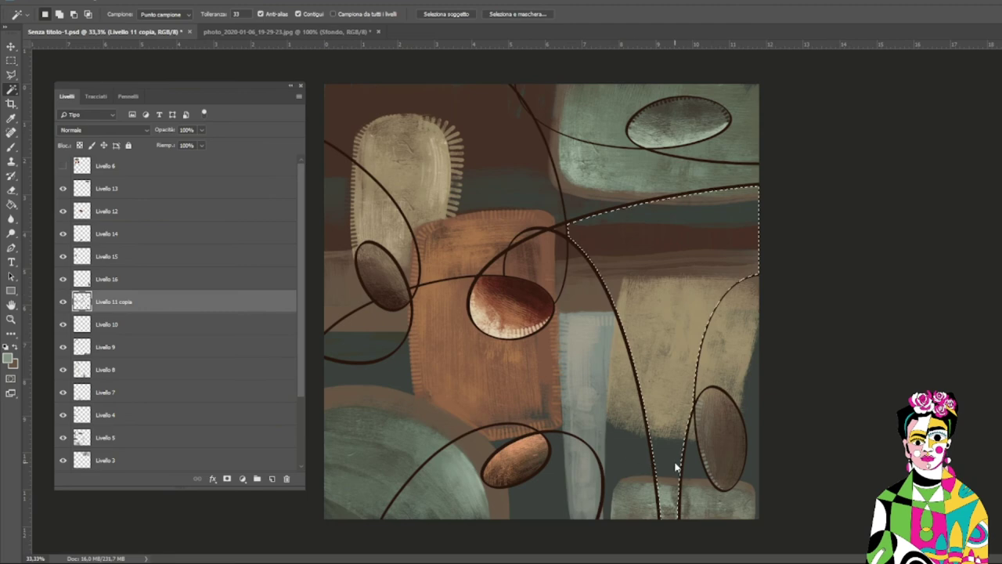
pyautogui.keyDown('shift'); pyautogui.click(560, 252); pyautogui.keyUp('shift')
pyautogui.click(272, 478)
pyautogui.press('b')
# - Test detailing-brush stitch marks along the top curve, then undo them
pyautogui.click(127, 95)
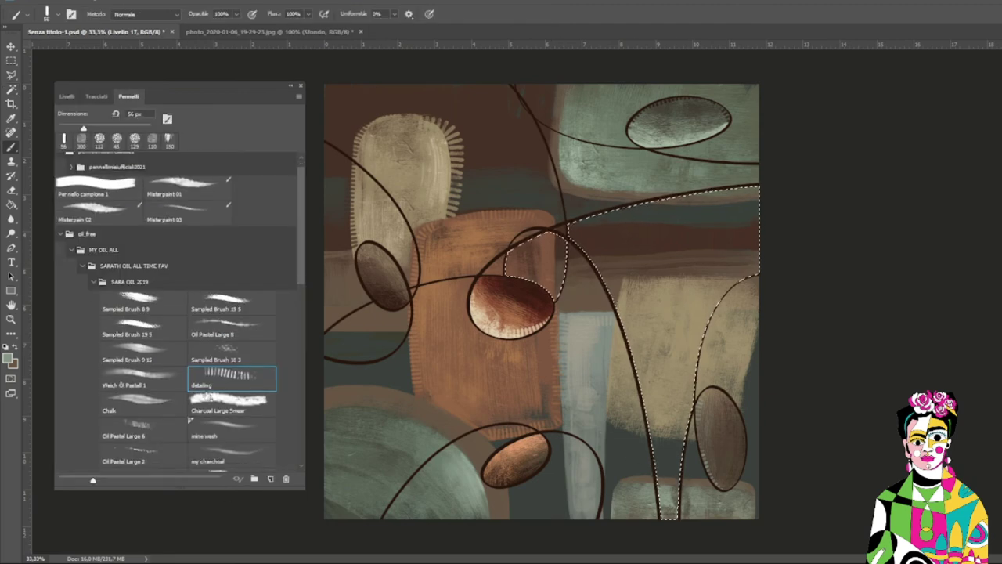
pyautogui.click(231, 350)
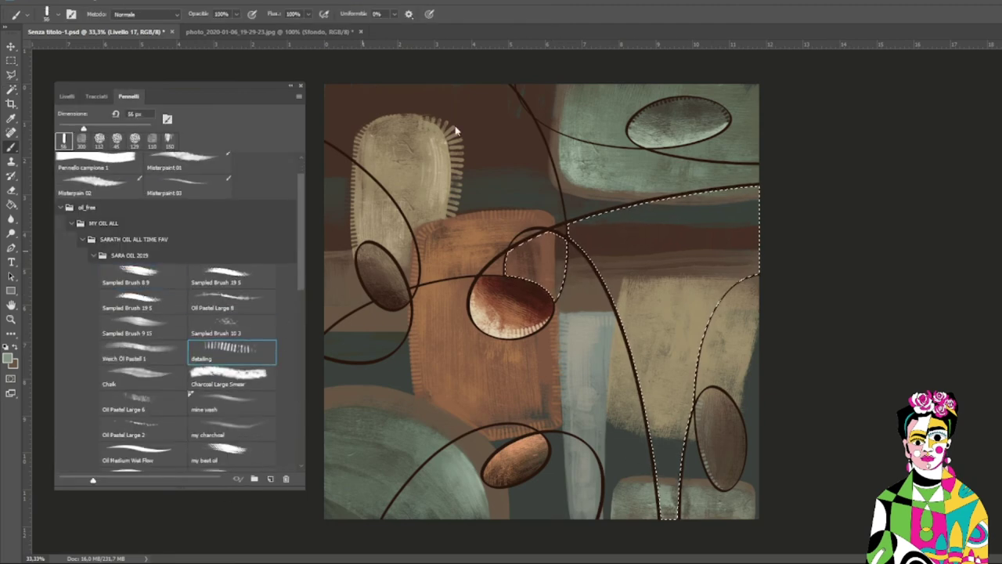
pyautogui.hotkey('ctrl', 'h')
pyautogui.moveTo(756, 190)
pyautogui.mouseDown()
pyautogui.moveTo(604, 286)
pyautogui.moveTo(660, 509)
pyautogui.mouseUp()
pyautogui.hotkey('ctrl', 'z')
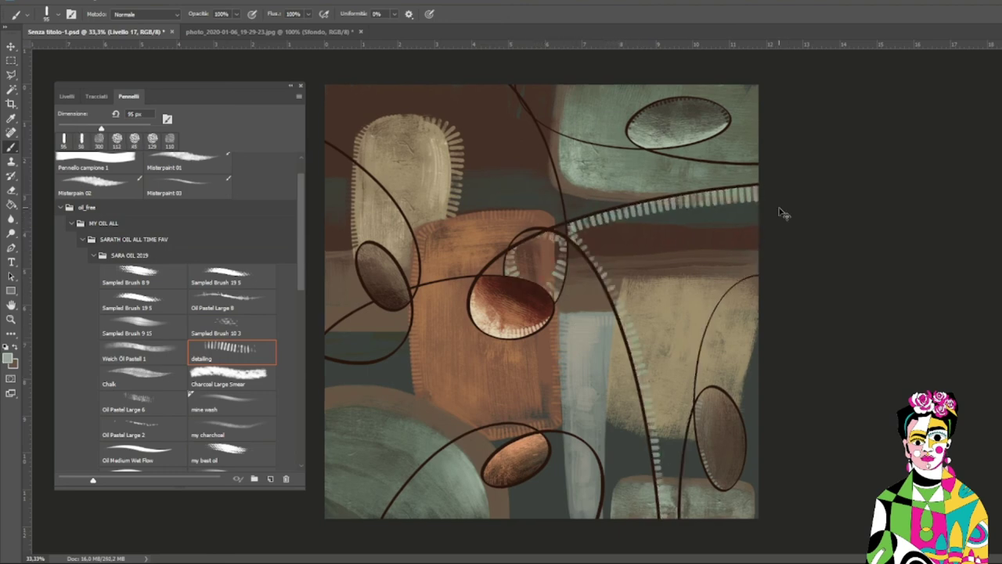
pyautogui.hotkey('ctrl', 'z')
pyautogui.click(93, 256)
# - From BEST OILS, try a light oil_brushes 07 stroke across the upper-right band, then undo it
pyautogui.click(83, 303)
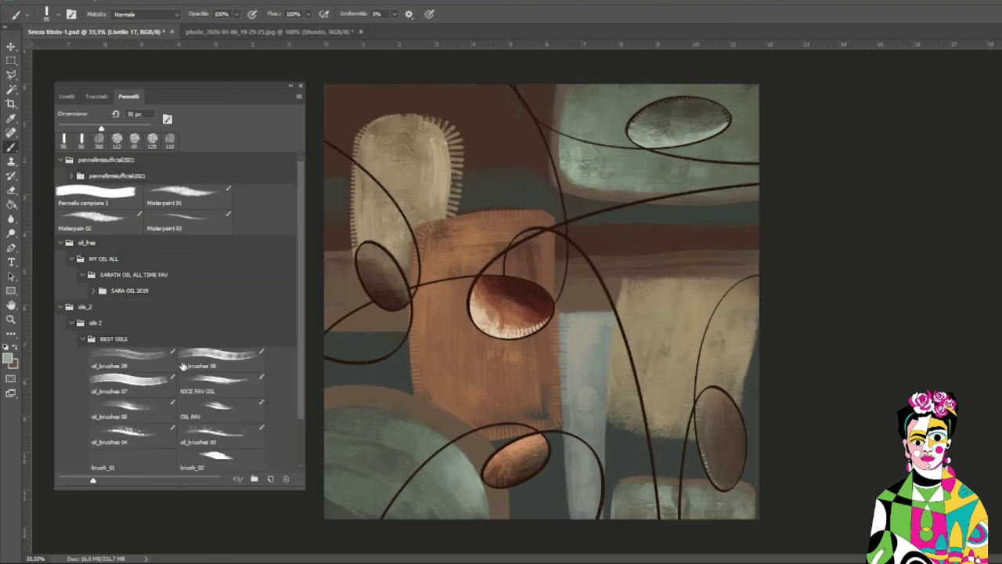
pyautogui.scroll(-1, 145, 448)
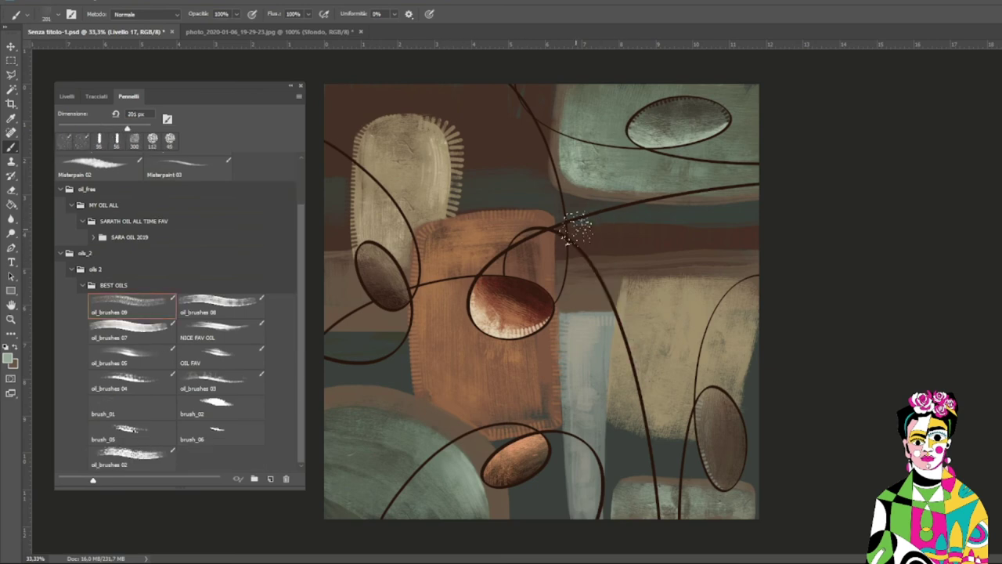
pyautogui.press('2')
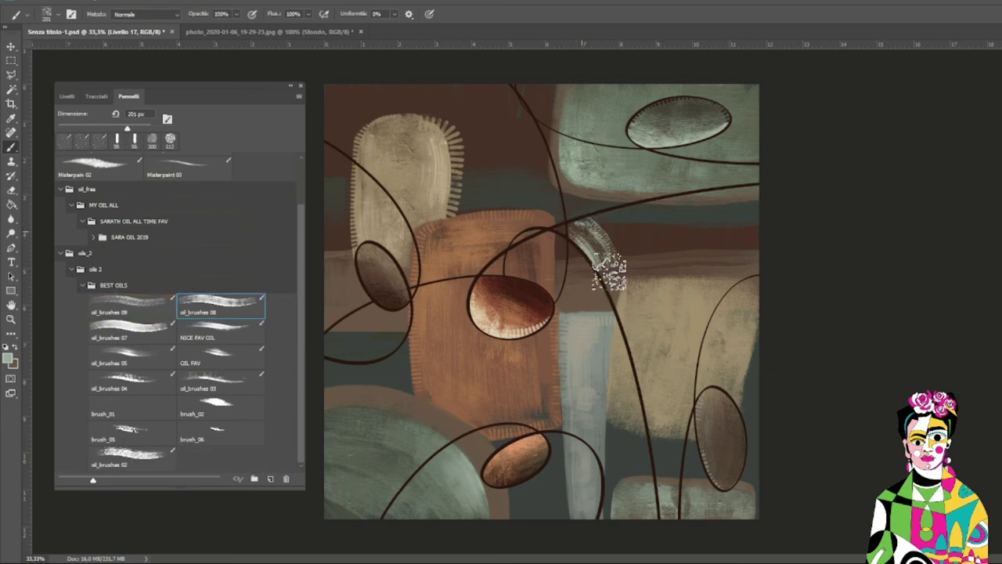
pyautogui.press('0')
pyautogui.press('.')
pyautogui.moveTo(579, 216); pyautogui.dragTo(750, 202)
pyautogui.hotkey('ctrl', 'z')
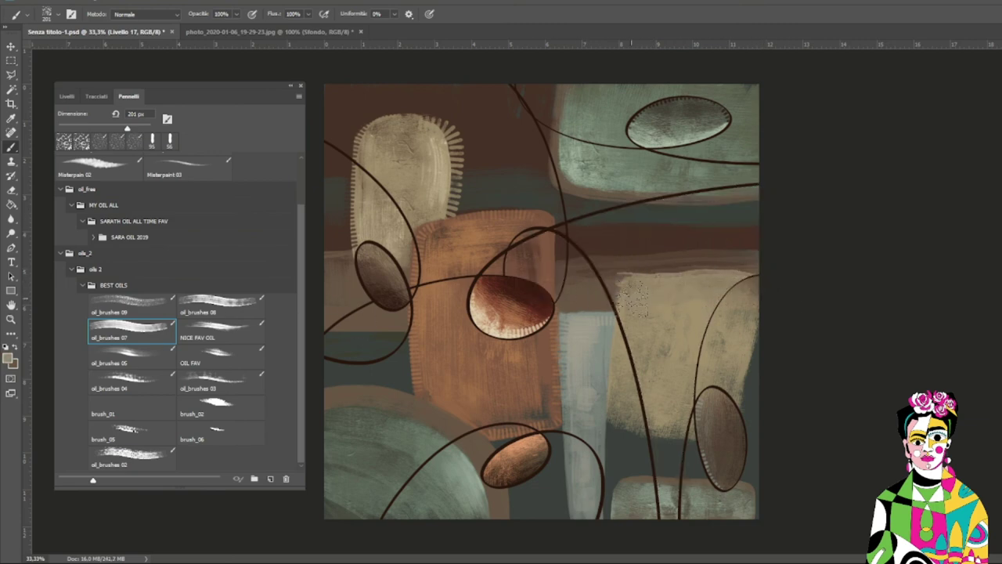
# - Paint beige along the teal band and dark brown around the loop, then undo the dark strokes
pyautogui.press('.')
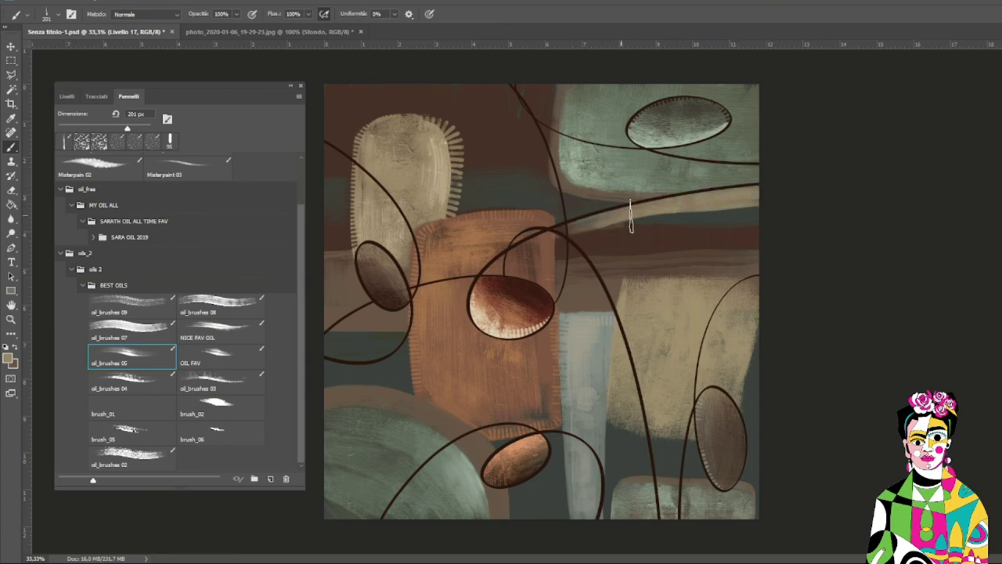
pyautogui.moveTo(723, 188)
pyautogui.mouseDown()
pyautogui.moveTo(574, 217)
pyautogui.moveTo(745, 223)
pyautogui.moveTo(581, 221)
pyautogui.moveTo(540, 289)
pyautogui.mouseUp()
pyautogui.keyDown('alt'); pyautogui.click(523, 292); pyautogui.keyUp('alt')
pyautogui.moveTo(548, 239); pyautogui.dragTo(540, 314)
pyautogui.moveTo(586, 210); pyautogui.dragTo(775, 231)
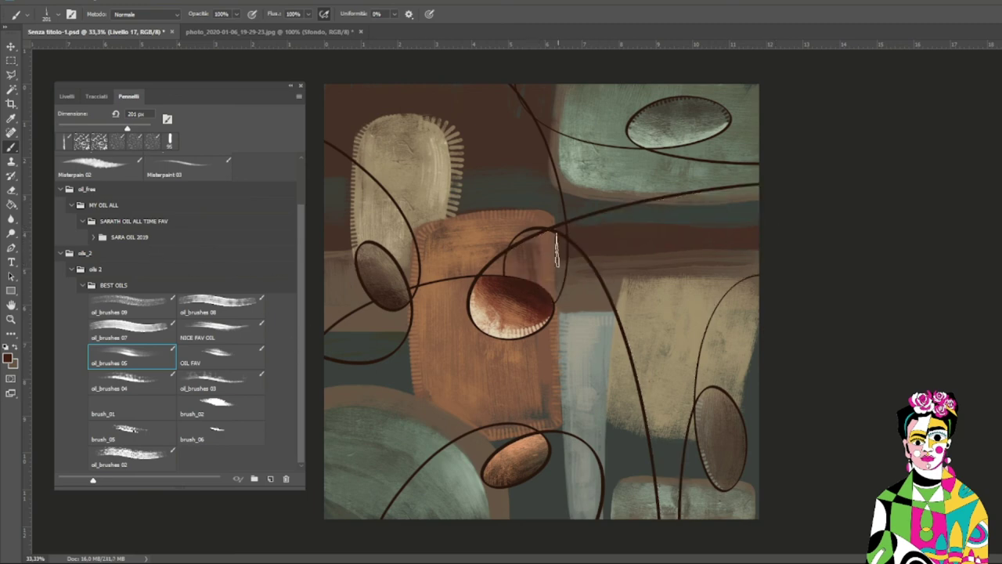
pyautogui.hotkey('ctrl', 'z')
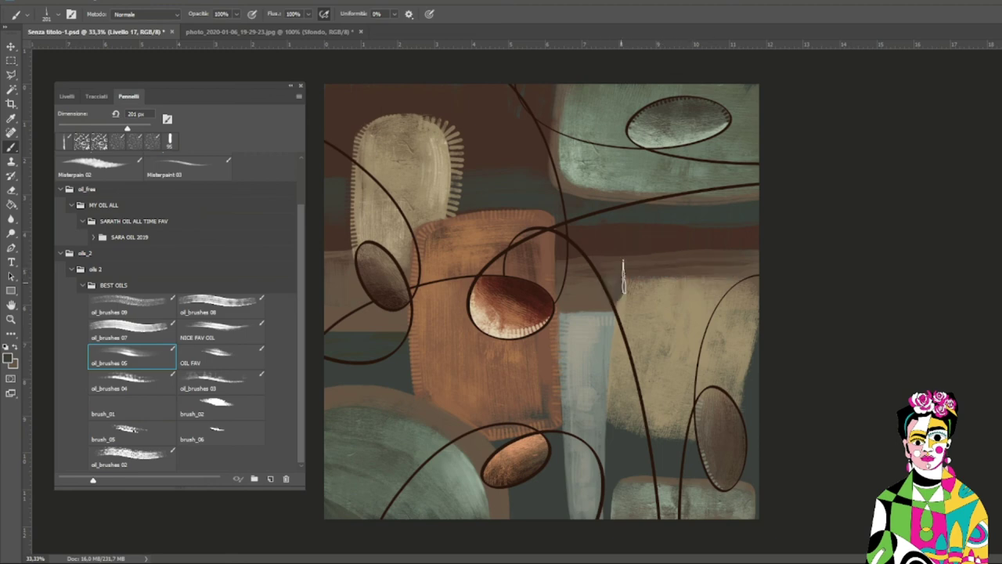
pyautogui.hotkey('ctrl', 'z')
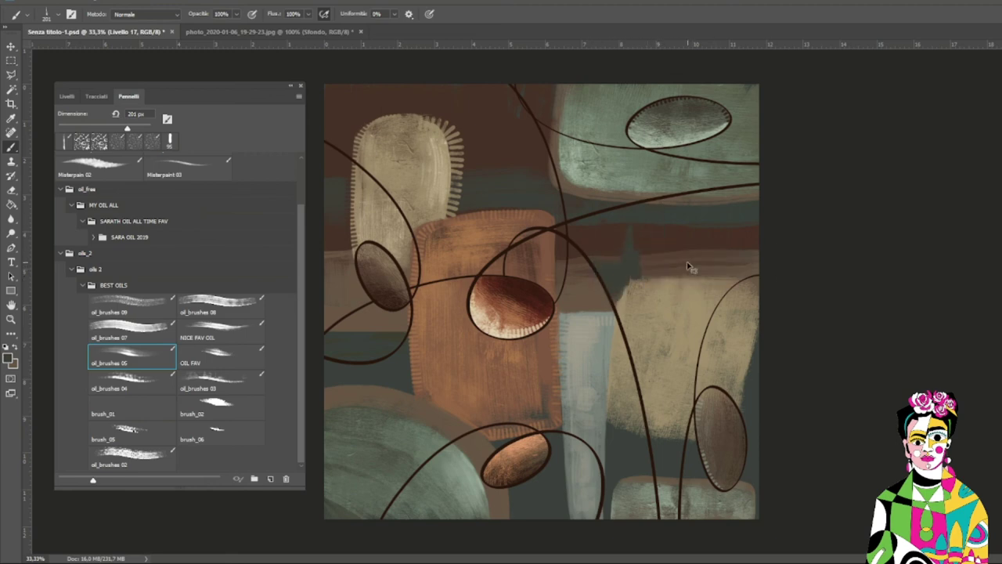
pyautogui.hotkey('ctrl', 'z')
# - Pick a grey-green colour with oil_brushes 02 and test a stroke across the canvas, then undo it
pyautogui.press('.')
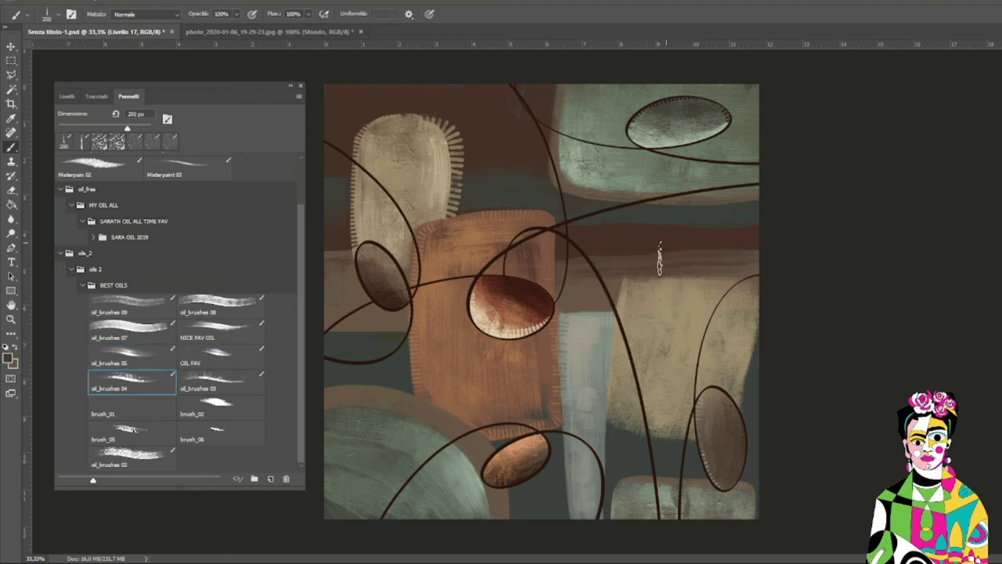
pyautogui.keyDown('alt'); pyautogui.click(579, 209); pyautogui.keyUp('alt')
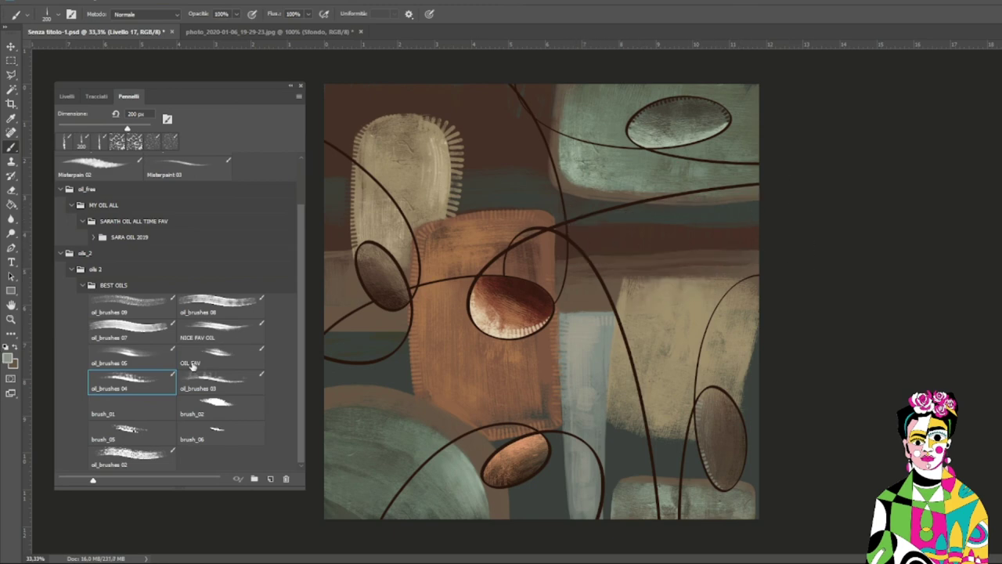
pyautogui.press('.')
pyautogui.press('.')
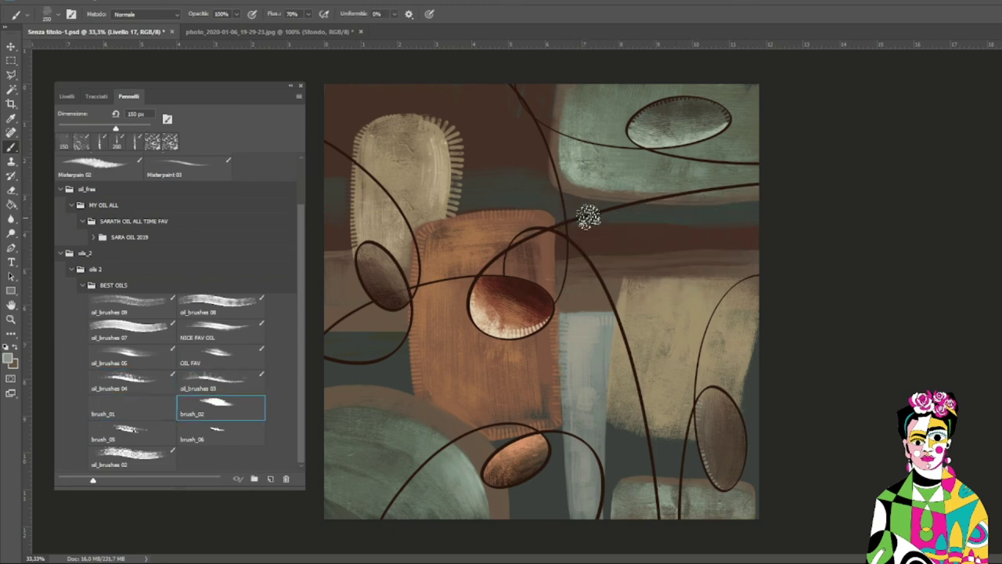
pyautogui.press('.')
pyautogui.press('.')
pyautogui.press('.')
pyautogui.moveTo(556, 255); pyautogui.dragTo(816, 194)
pyautogui.hotkey('ctrl', 'z')
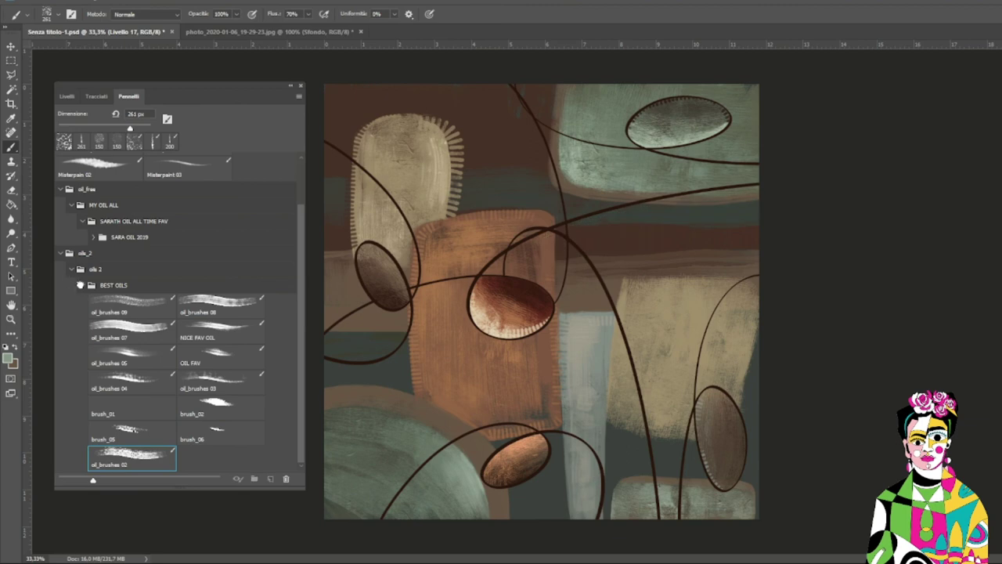
# - Test the Rough drawing brush with short strokes on the right side of the canvas
pyautogui.scroll(-5, 304, 333)
pyautogui.scroll(-5, 305, 333)
pyautogui.scroll(-5, 305, 333)
pyautogui.scroll(-5, 305, 333)
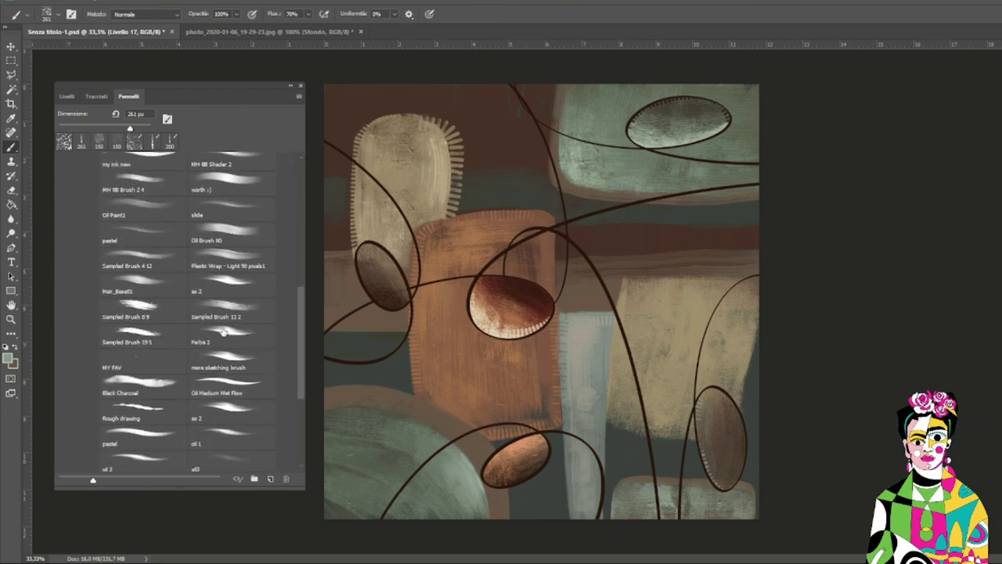
pyautogui.click(228, 362)
pyautogui.moveTo(599, 243); pyautogui.dragTo(662, 231)
pyautogui.hotkey('ctrl', 'z')
pyautogui.click(143, 411)
pyautogui.moveTo(594, 263); pyautogui.dragTo(680, 229)
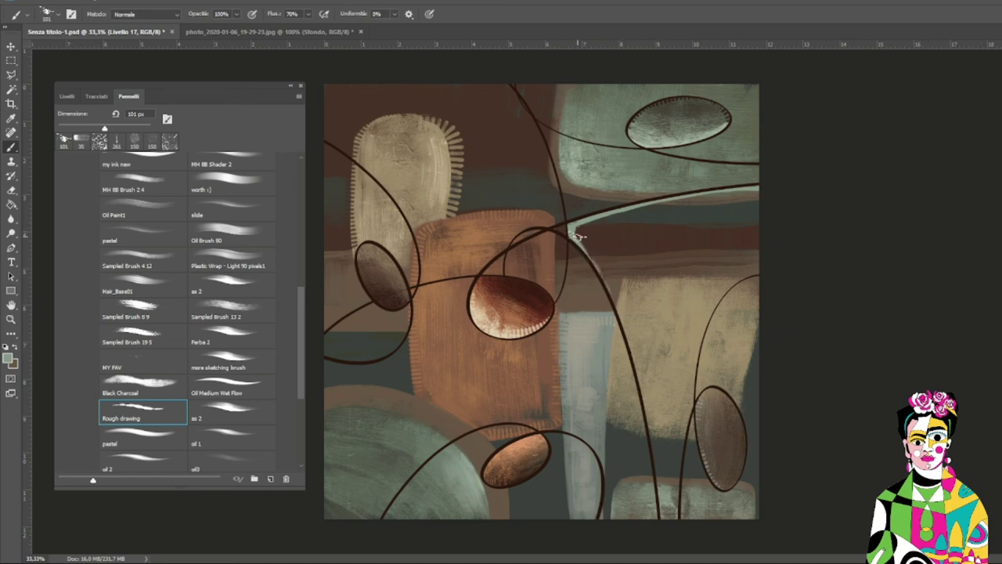
# - On Livello 17, choose Sampled Brush 10 3 at 51 px, then Sampled Brush 8 9
pyautogui.click(66, 95)
pyautogui.click(133, 319)
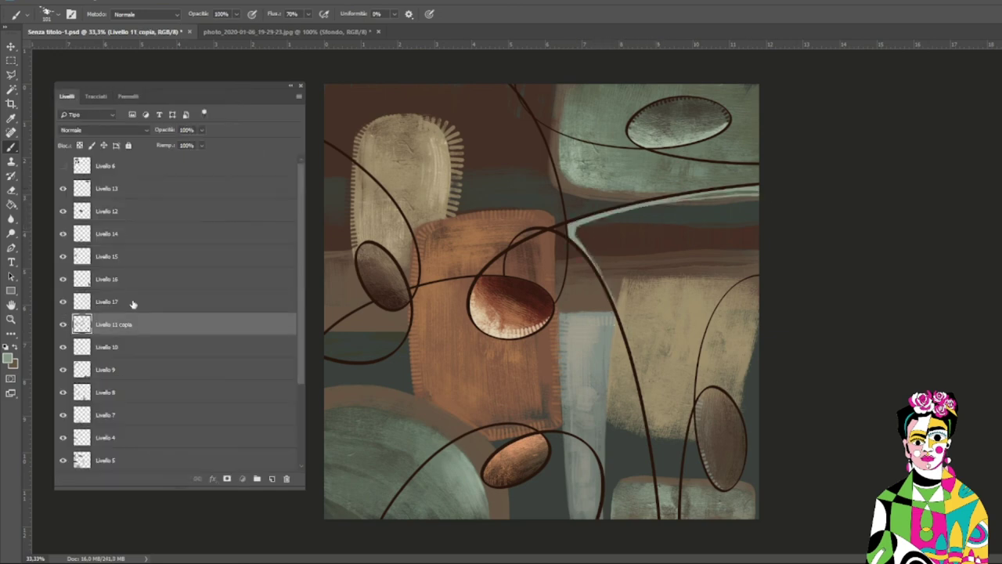
pyautogui.click(133, 298)
pyautogui.click(129, 95)
pyautogui.scroll(5, 147, 235)
pyautogui.scroll(5, 146, 235)
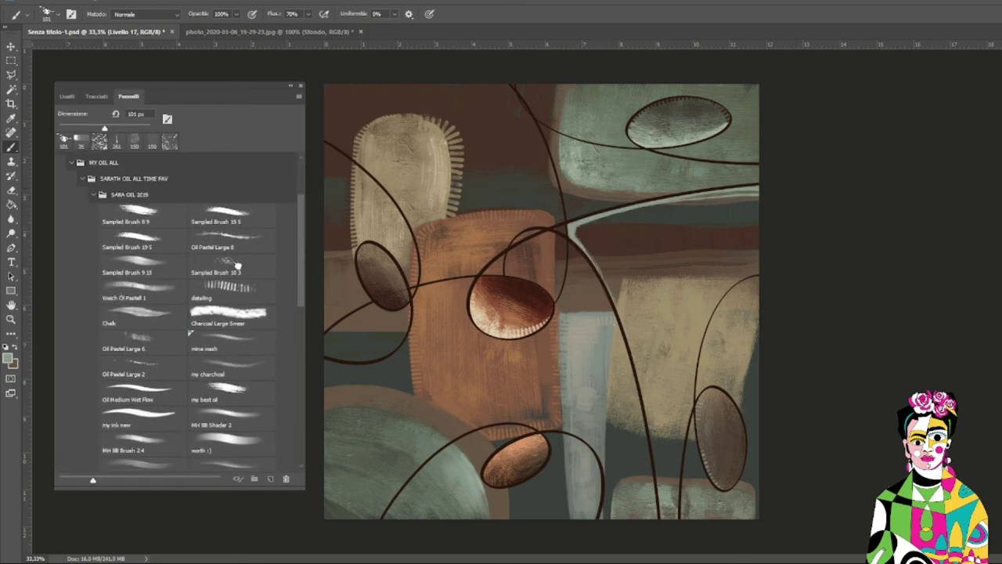
pyautogui.click(232, 266)
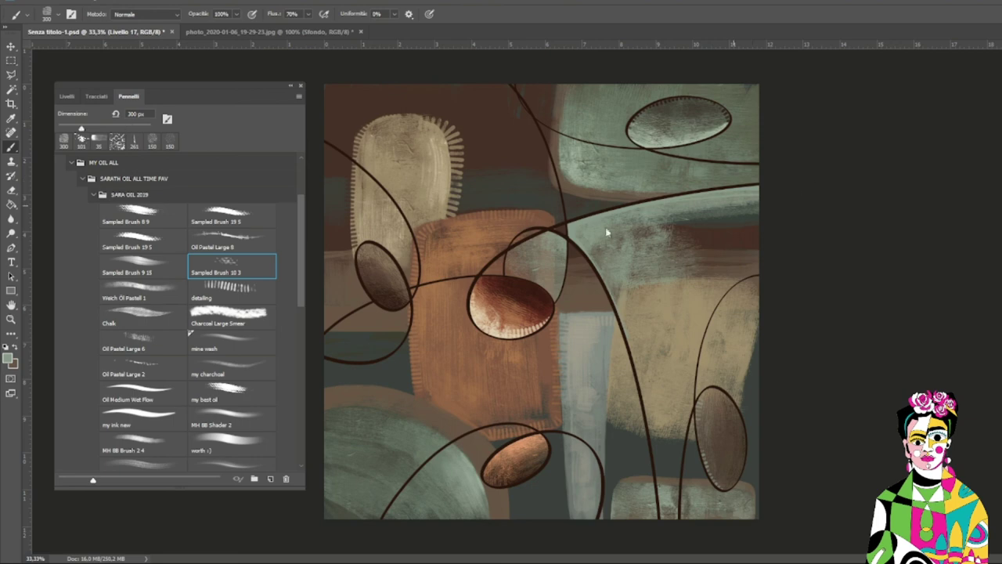
pyautogui.click(232, 266)
pyautogui.click(134, 213)
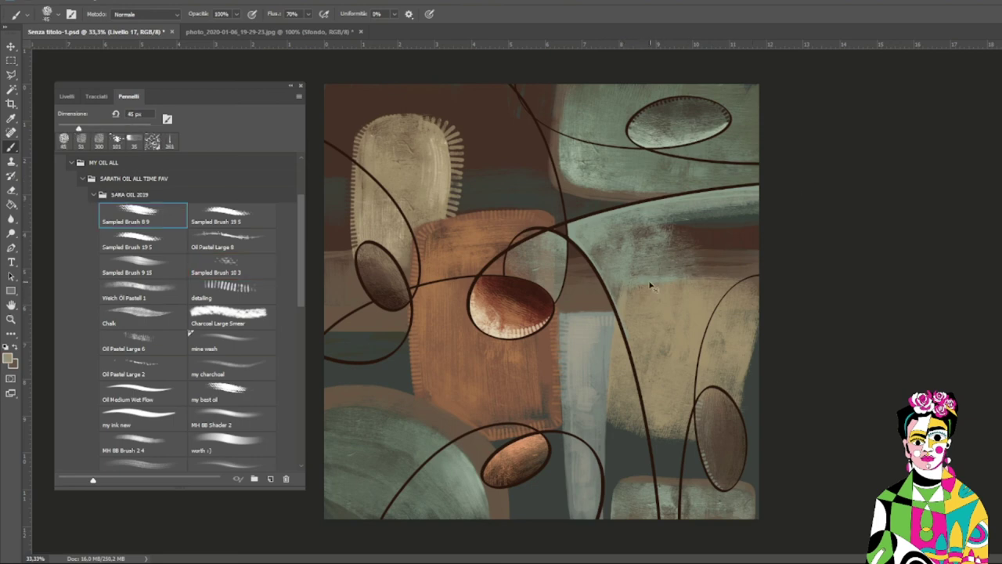
# - Switch to a 100 px Eraser, then return to the Move tool and zoom out
pyautogui.press('e')
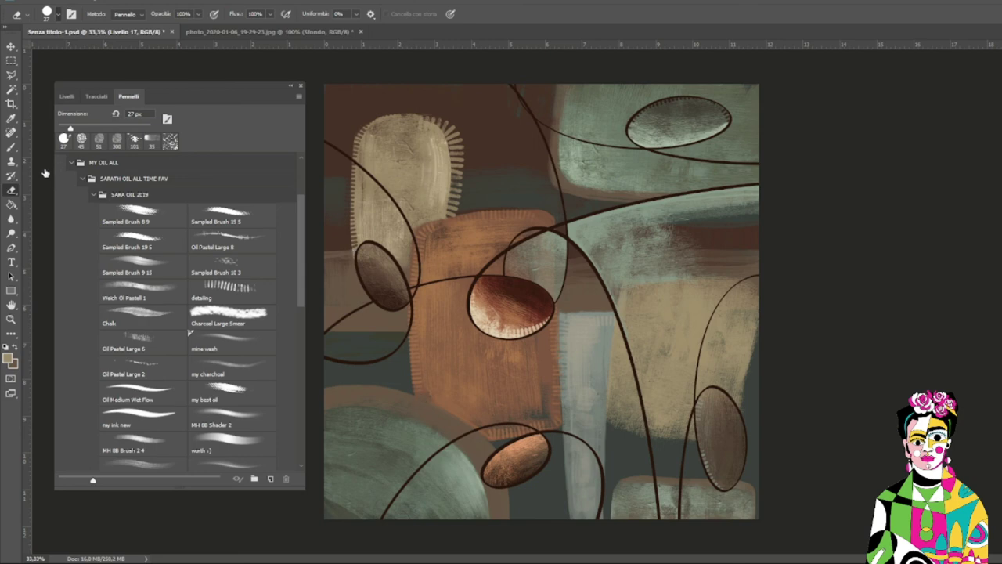
pyautogui.press(']')
pyautogui.press(']')
pyautogui.press(']')
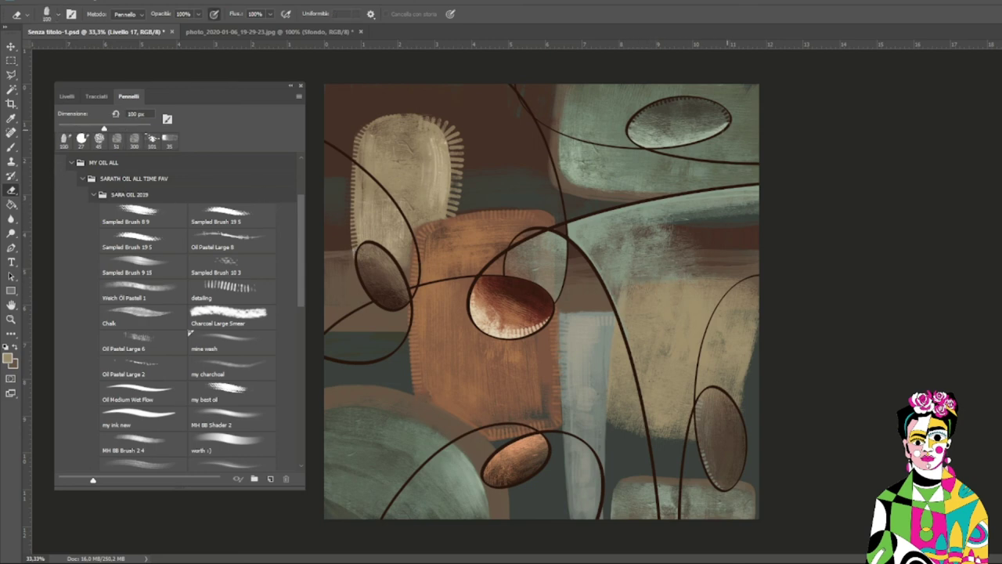
pyautogui.press('v')
pyautogui.hotkey('ctrl', '+')
# - Zoom out to 25% and step through the layers from Livello 13 to Livello 15
pyautogui.hotkey('ctrl', '-')
pyautogui.hotkey('ctrl', '-')
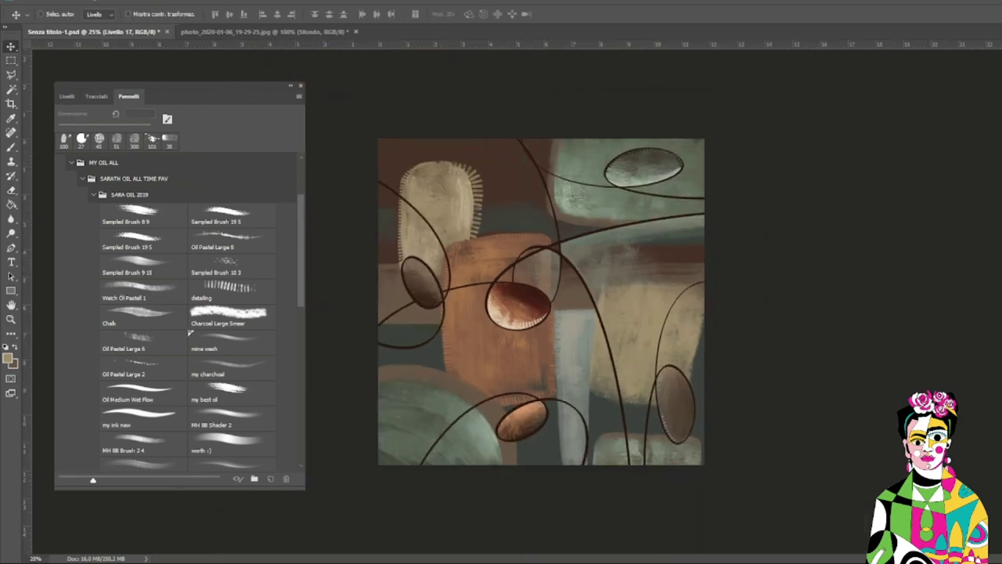
pyautogui.click(7, 190)
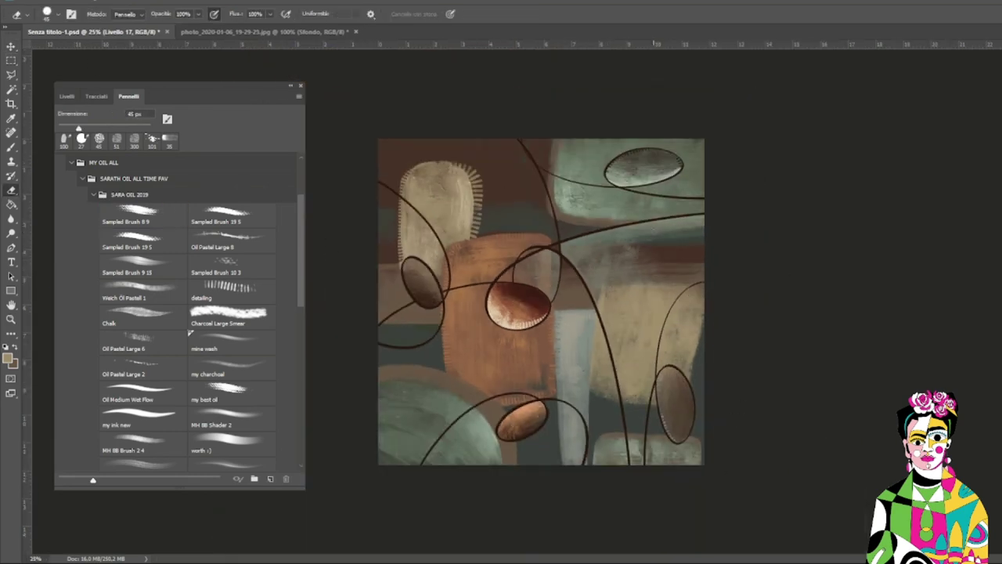
pyautogui.press('F7')
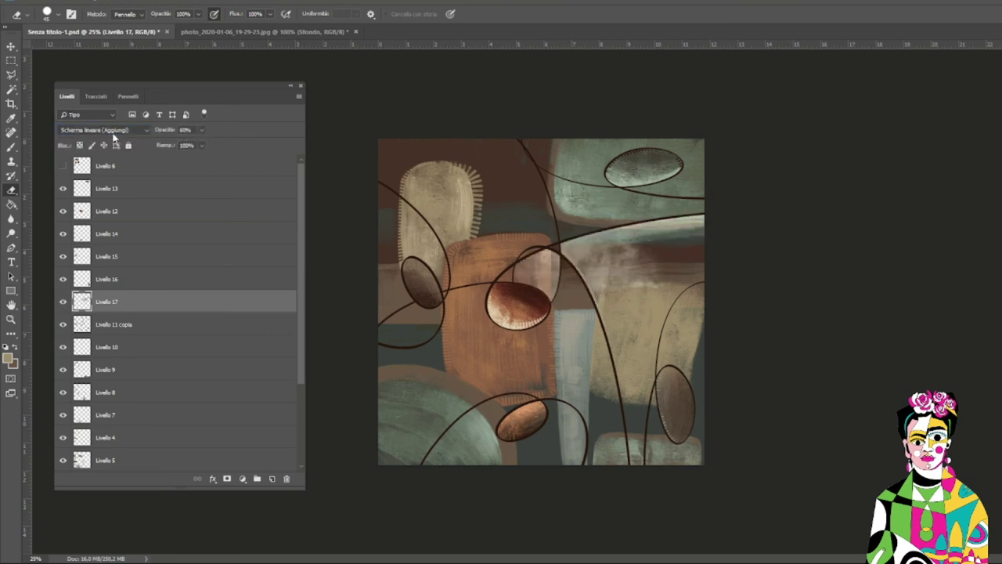
pyautogui.scroll(1, 102, 132)
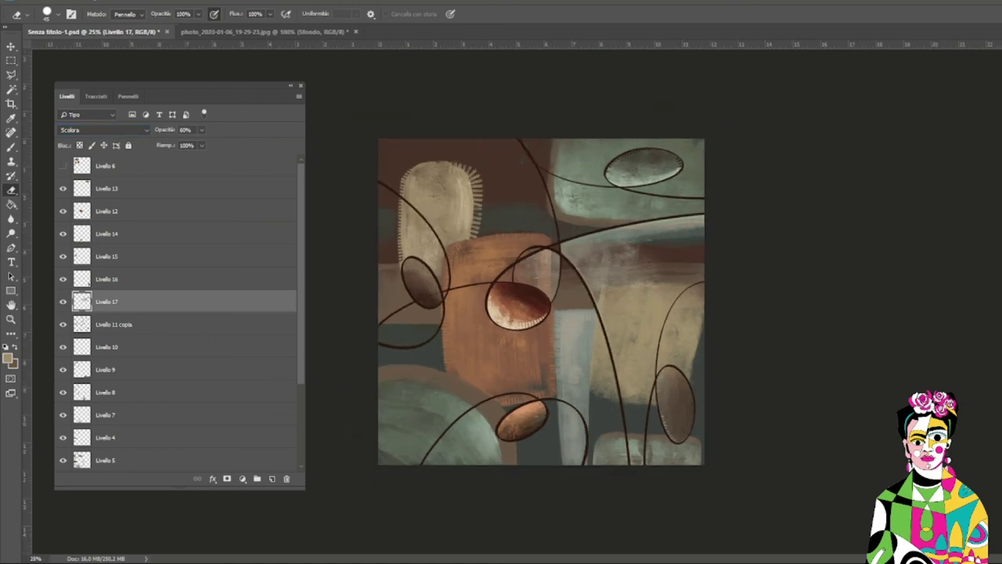
pyautogui.press('v')
pyautogui.click(227, 185)
pyautogui.hotkey('alt', '[')
pyautogui.hotkey('alt', '[')
pyautogui.hotkey('alt', '[')
pyautogui.hotkey('alt', '[')
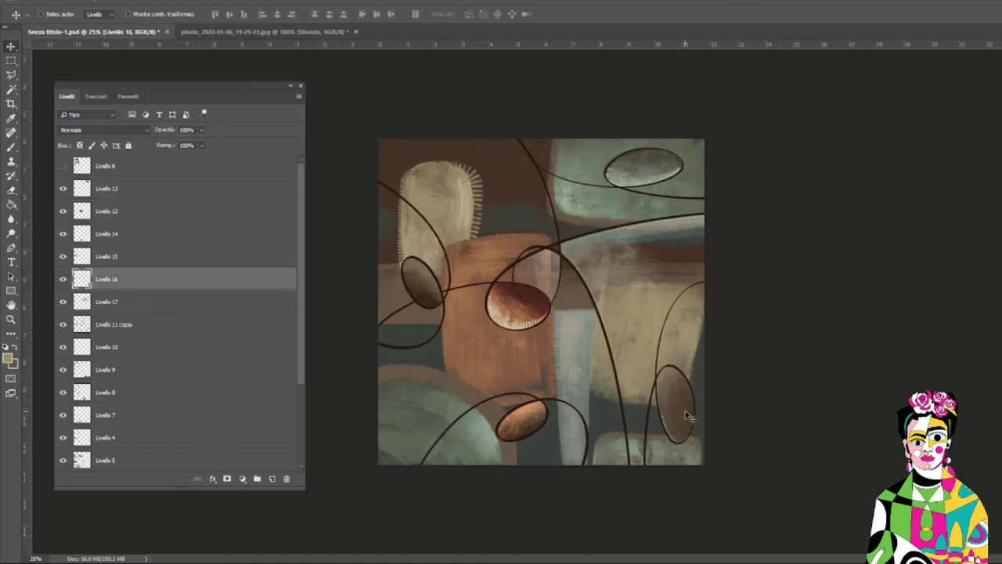
pyautogui.hotkey('alt', ']')
pyautogui.hotkey('alt', ']')
pyautogui.hotkey('alt', '[')
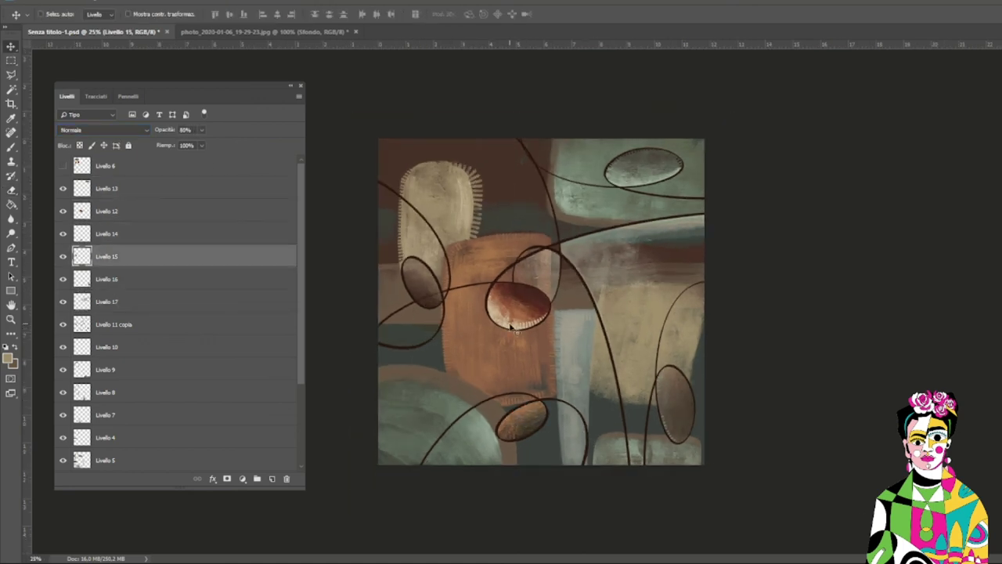
pyautogui.press('w')
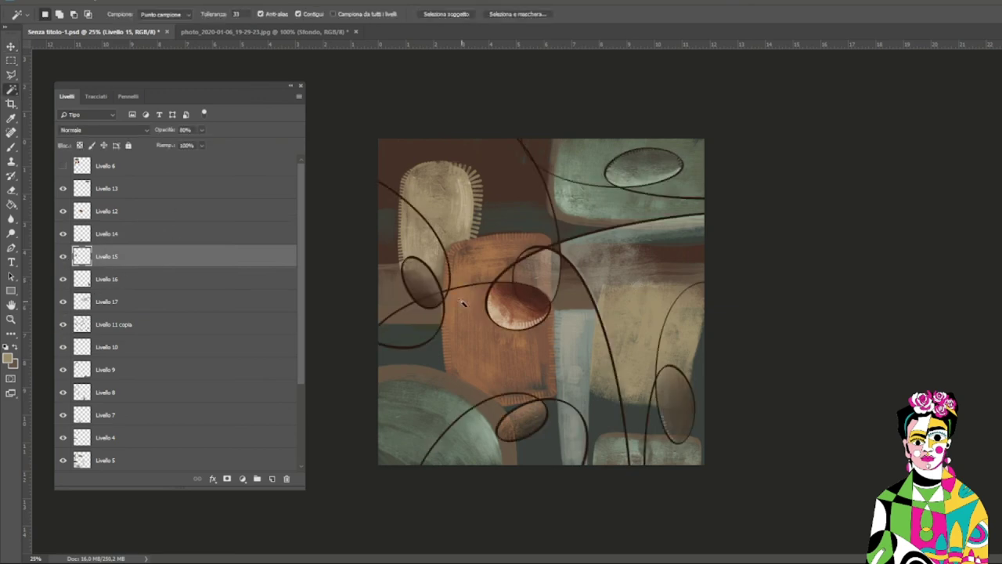
# - Magic Wand select the area below the left oval on Livello 11 copia
pyautogui.click(421, 329)
pyautogui.click(190, 324)
pyautogui.click(440, 331)
pyautogui.press('b')
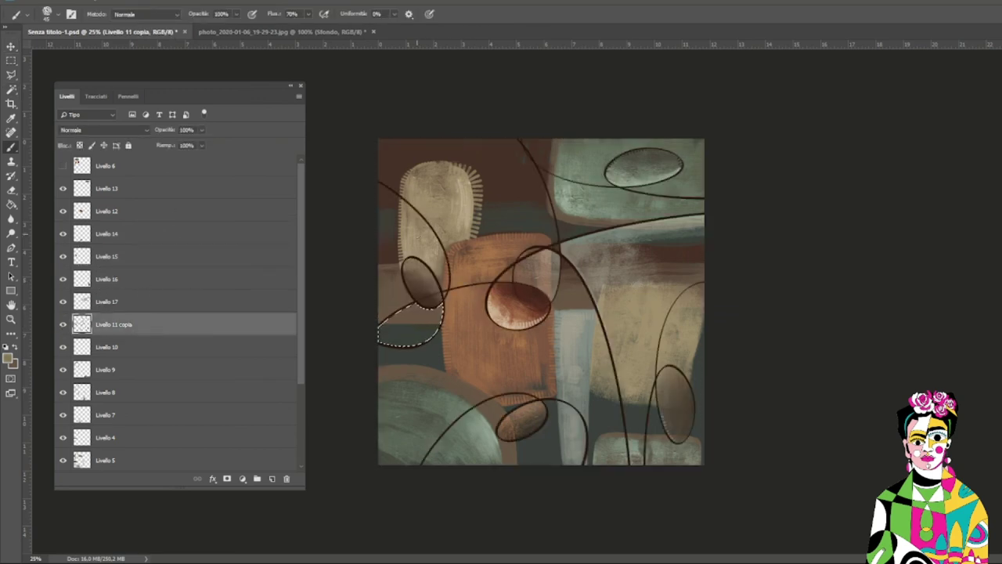
pyautogui.click(129, 95)
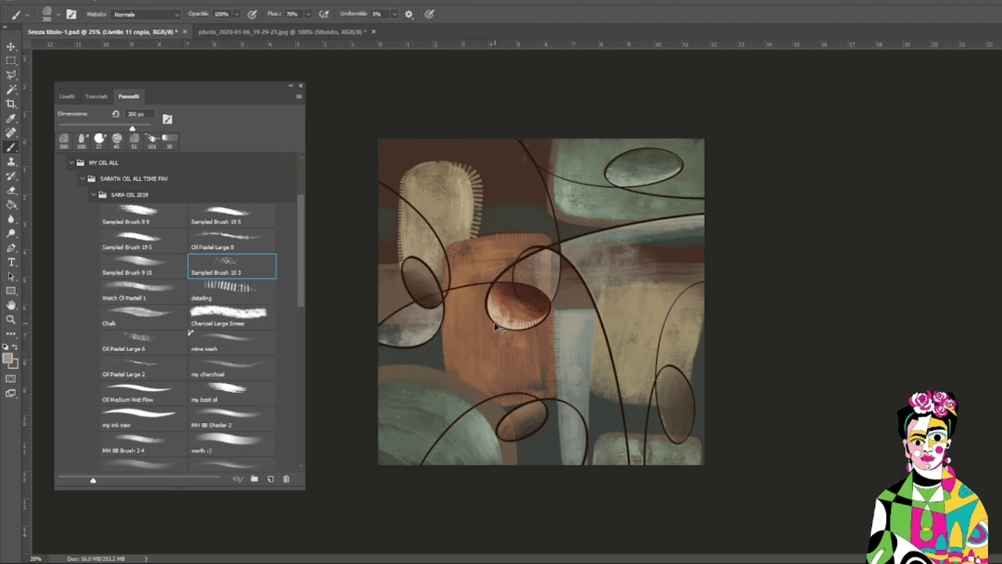
pyautogui.press('w')
pyautogui.click(67, 95)
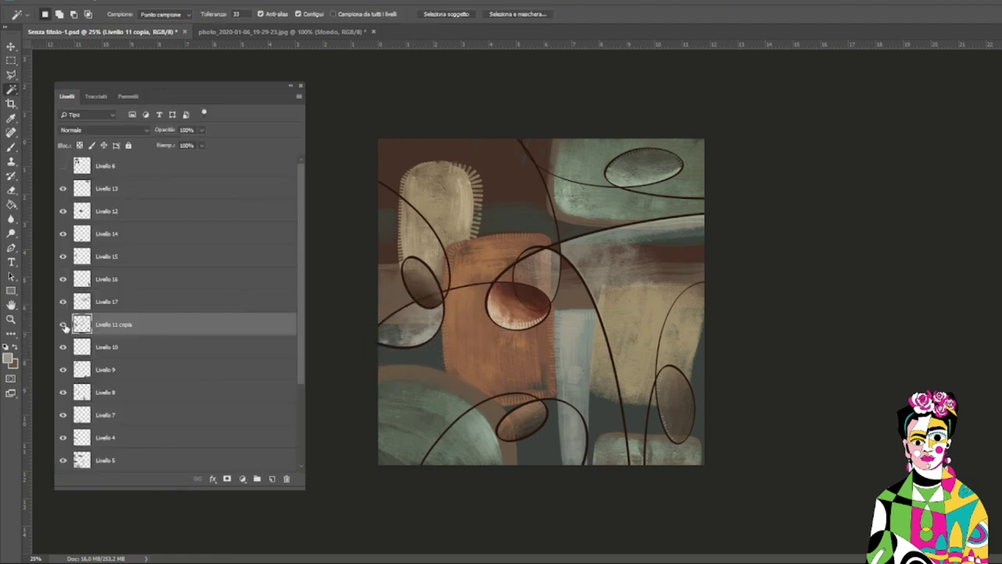
# - Create a new empty layer for the grey shading, then select all the painting layers
pyautogui.hotkey('ctrl', 'shift', 'alt', 'n')
pyautogui.press('b')
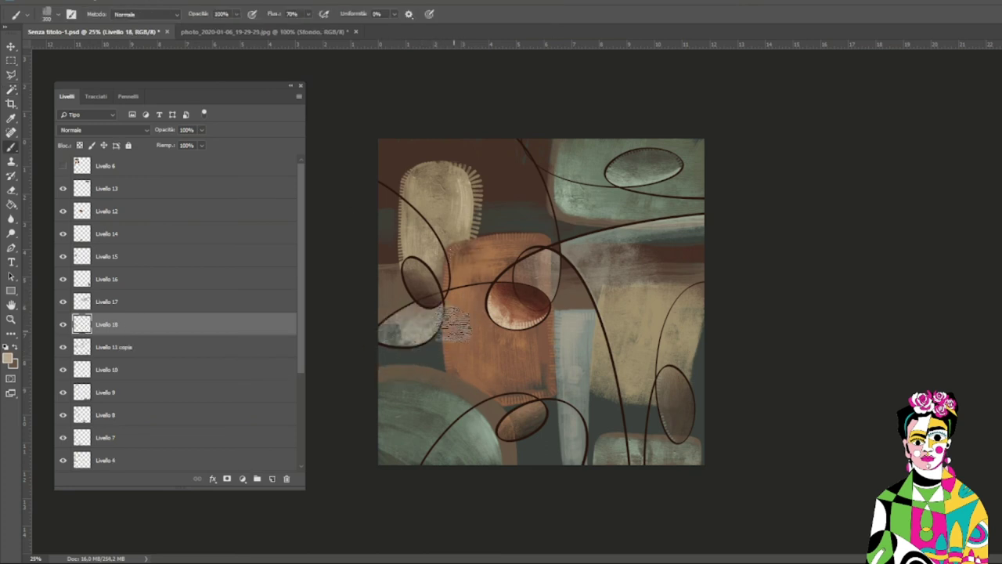
pyautogui.hotkey('alt', '[')
pyautogui.press('w')
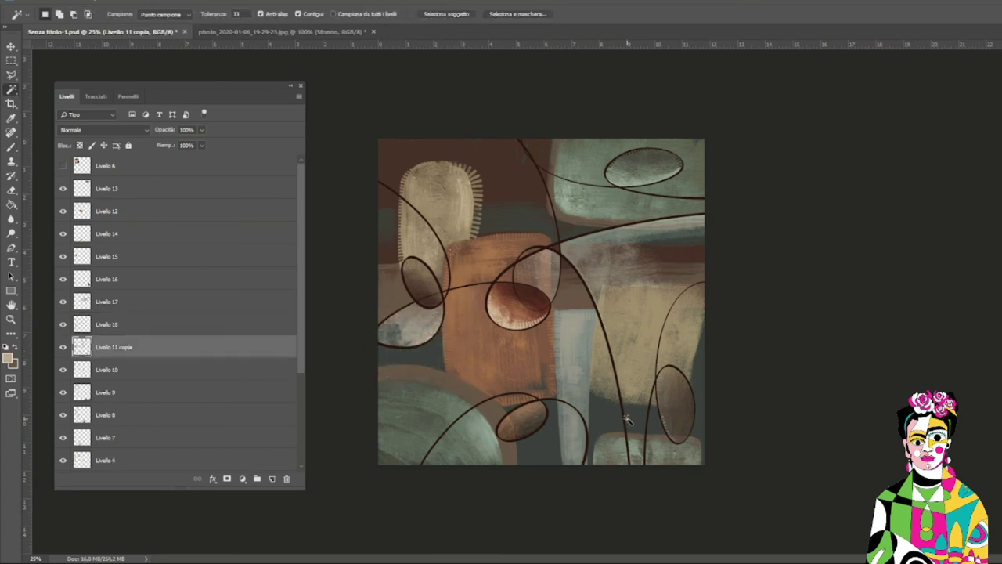
pyautogui.press('v')
pyautogui.hotkey('ctrl', 'alt', 'a')
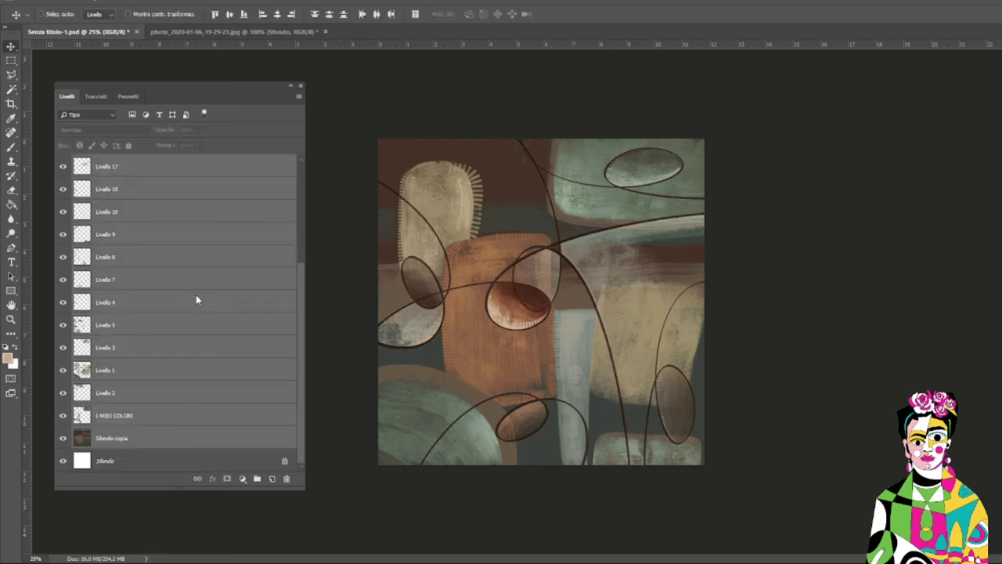
# - Merge all painting layers into one and duplicate the merged layer
pyautogui.hotkey('ctrl', 'e')
pyautogui.hotkey('ctrl', 't')
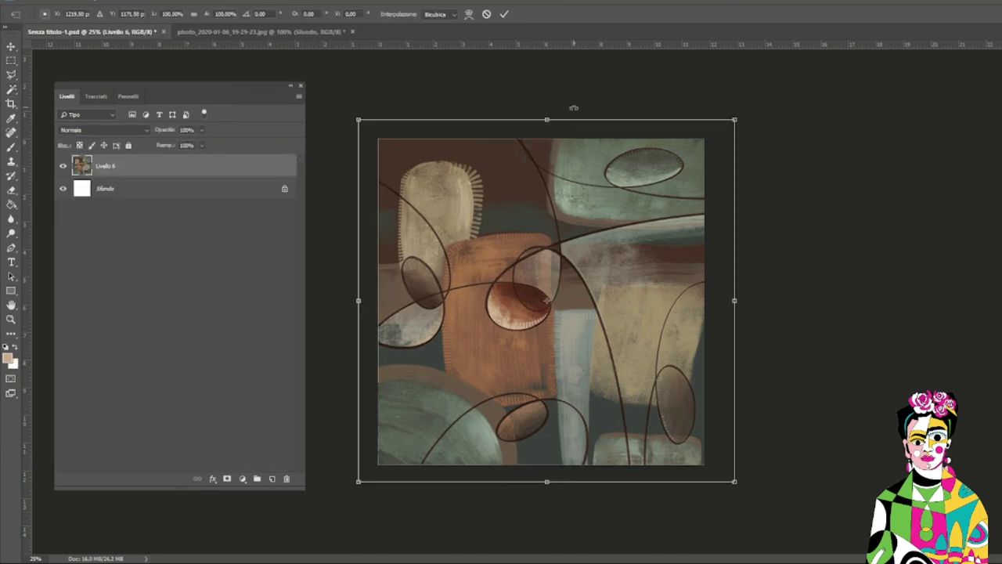
pyautogui.press('Escape')
pyautogui.hotkey('ctrl', 'j')
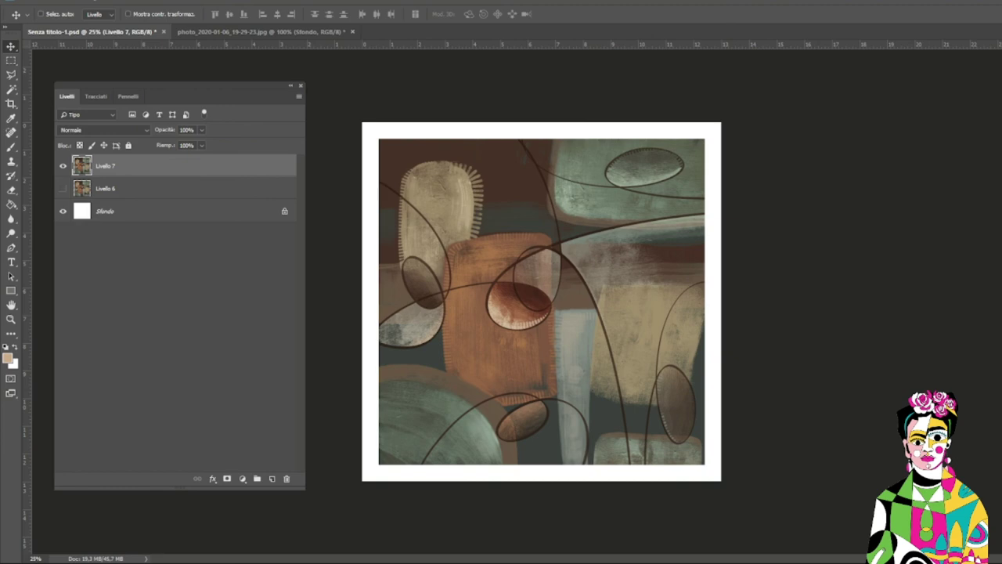
# - Rotate the copied painting a quarter turn, then flip it fully upside down
pyautogui.hotkey('ctrl', 't')
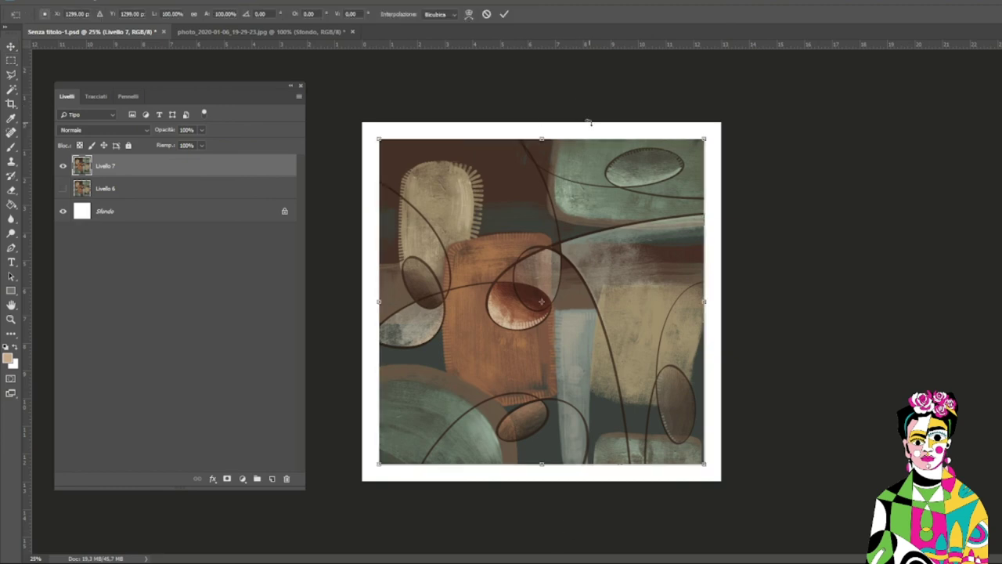
pyautogui.moveTo(589, 123)
pyautogui.mouseDown()
pyautogui.moveTo(429, 238)
pyautogui.moveTo(425, 252)
pyautogui.mouseUp()
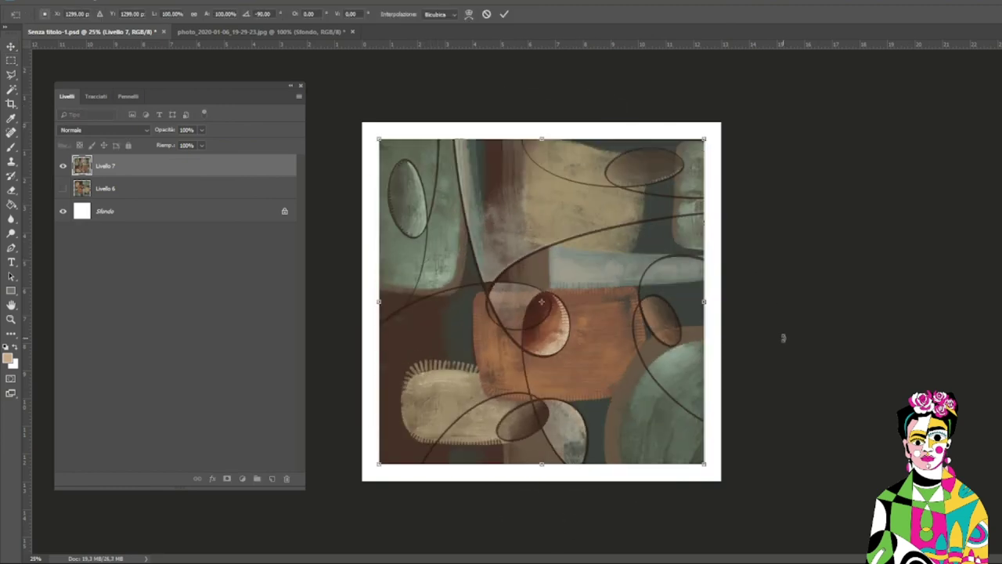
pyautogui.moveTo(796, 344)
pyautogui.mouseDown()
pyautogui.moveTo(767, 208)
pyautogui.moveTo(633, 168)
pyautogui.moveTo(572, 183)
pyautogui.mouseUp()
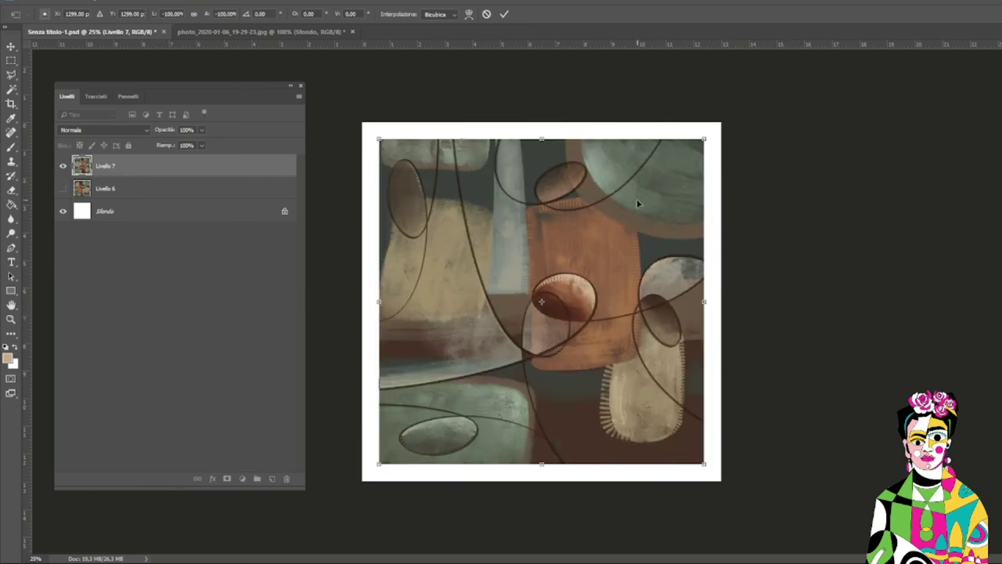
pyautogui.press('Return')
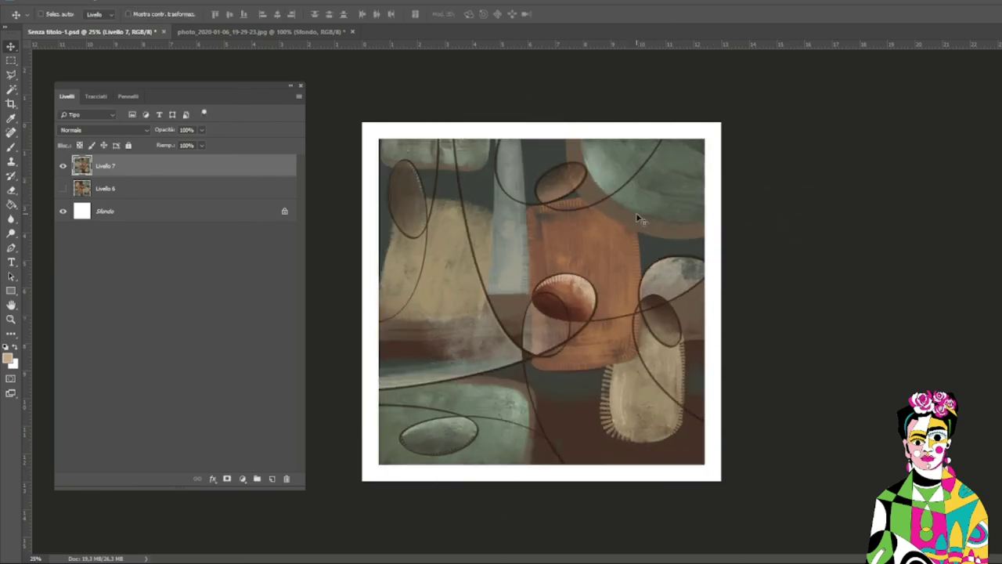